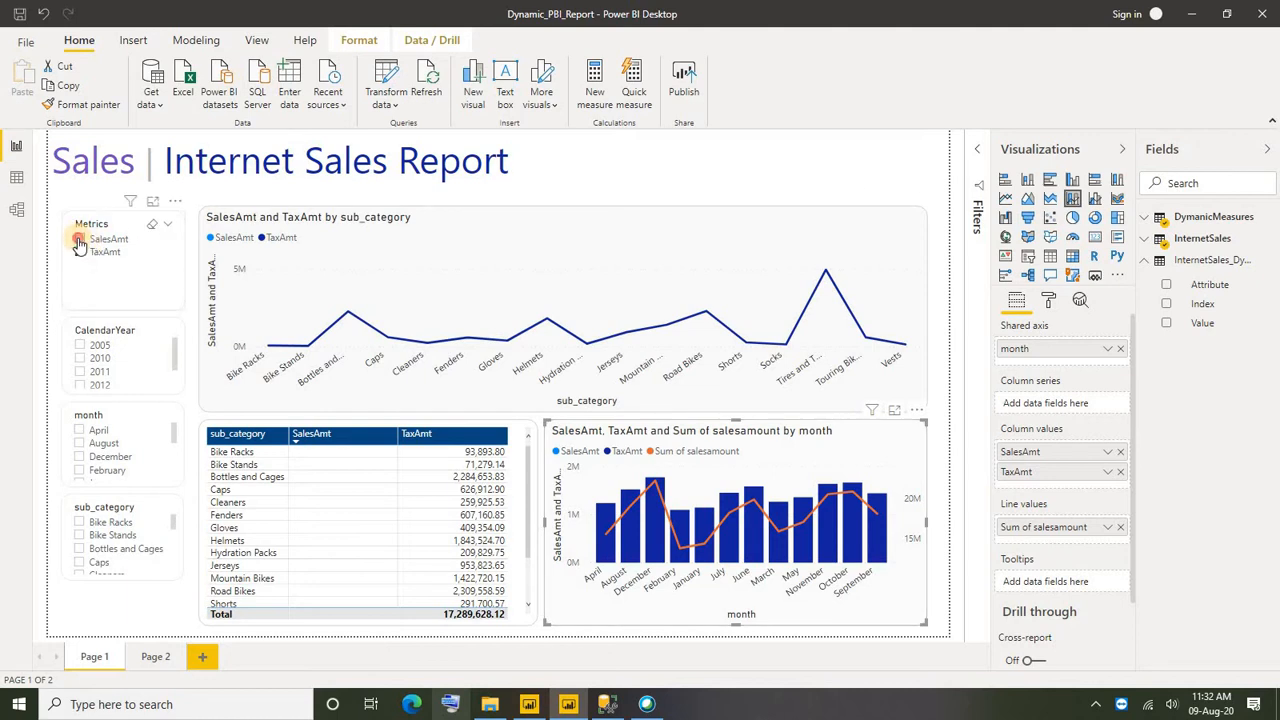
Switch the Metrics slicer between SalesAmt and TaxAmt and examine how the combo chart by month responds
{"action": "left_click", "coordinate": [80, 240]}
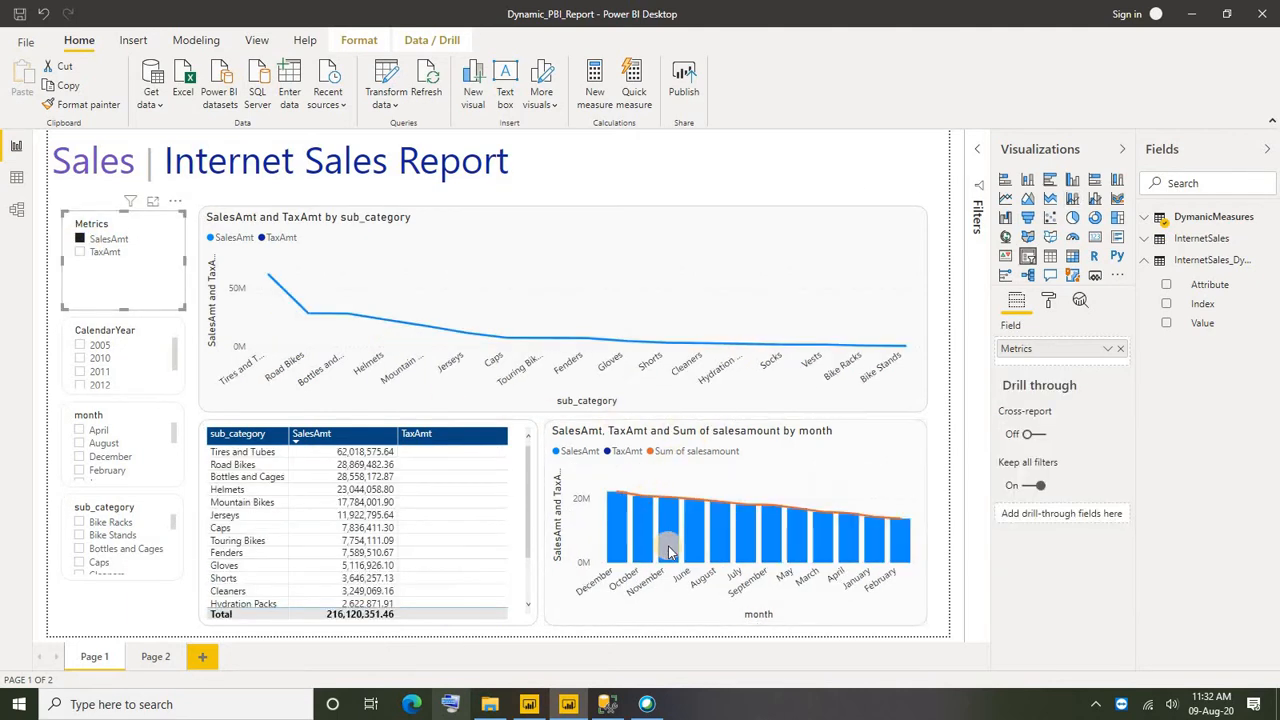
{"action": "left_click", "coordinate": [110, 251]}
{"action": "left_click", "coordinate": [104, 254]}
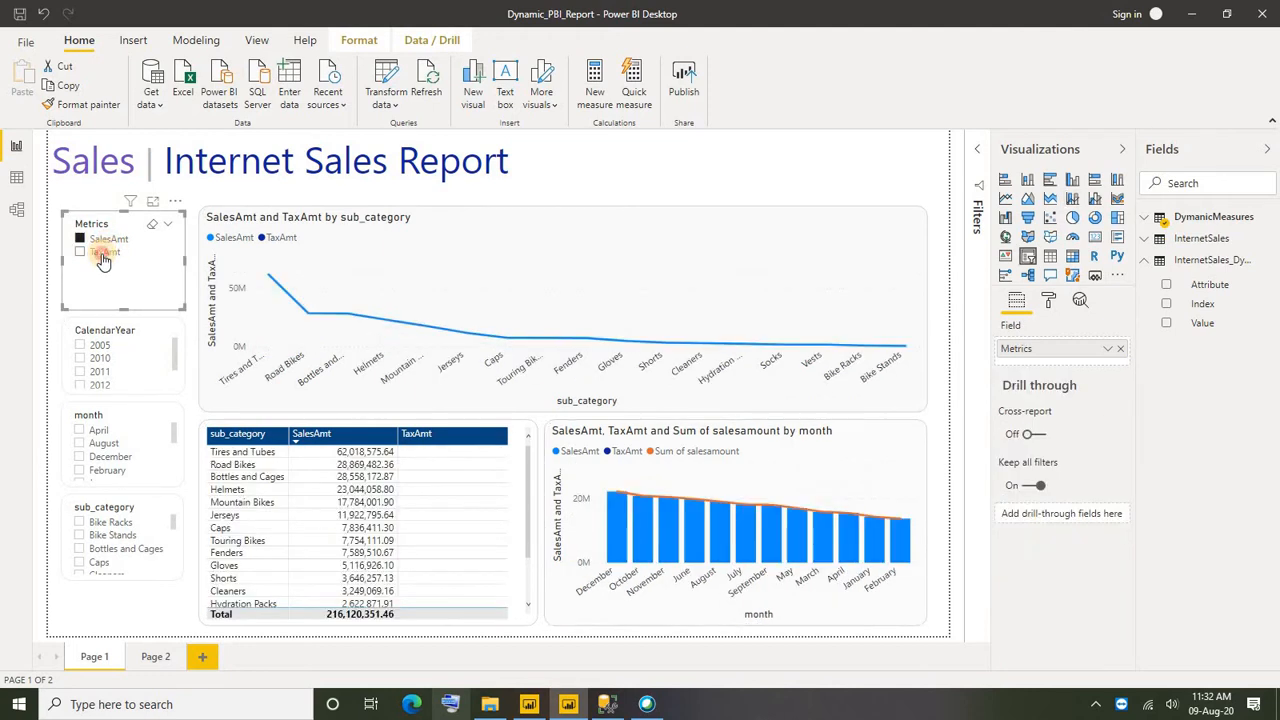
{"action": "left_click", "coordinate": [104, 256]}
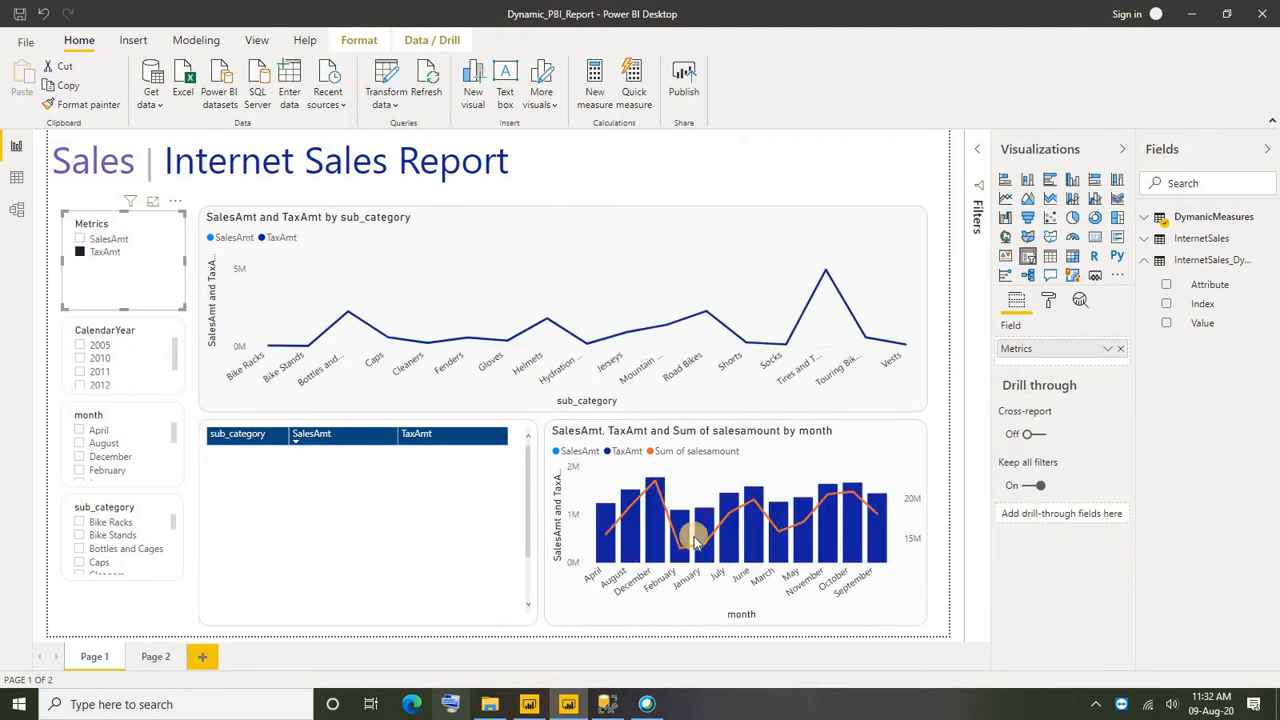
{"action": "left_click", "coordinate": [735, 520]}
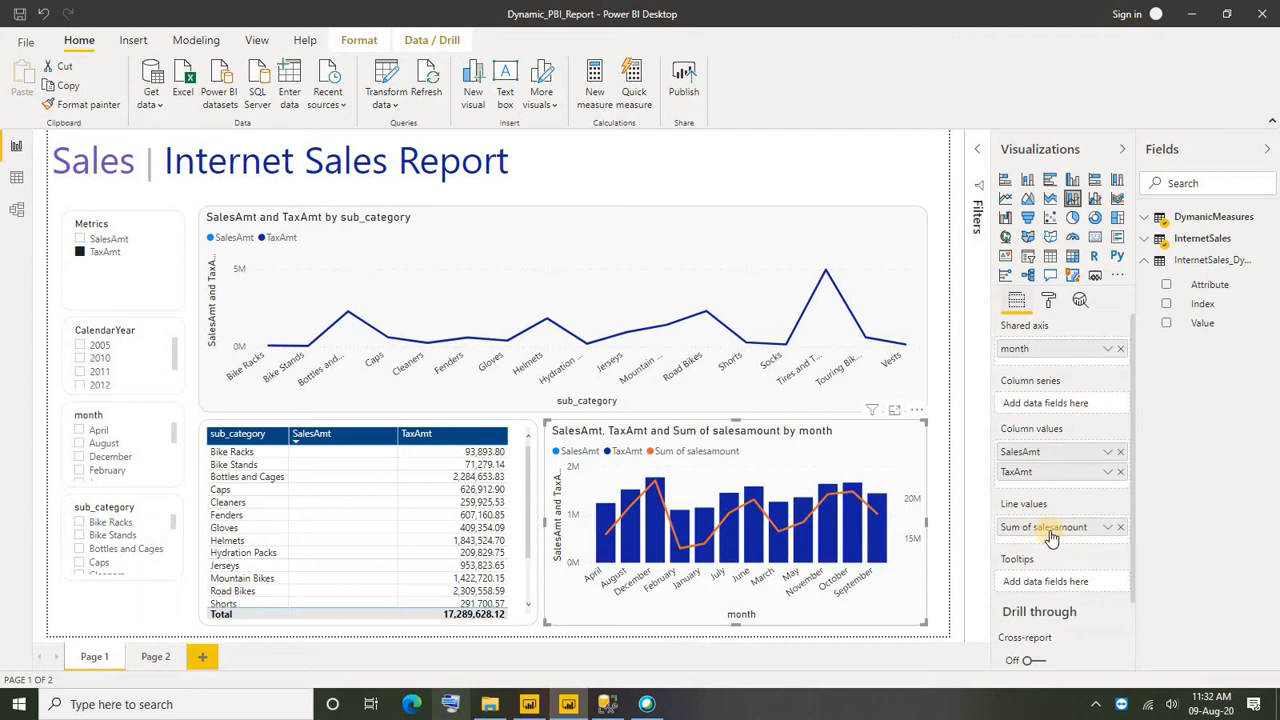
{"action": "left_click", "coordinate": [80, 240]}
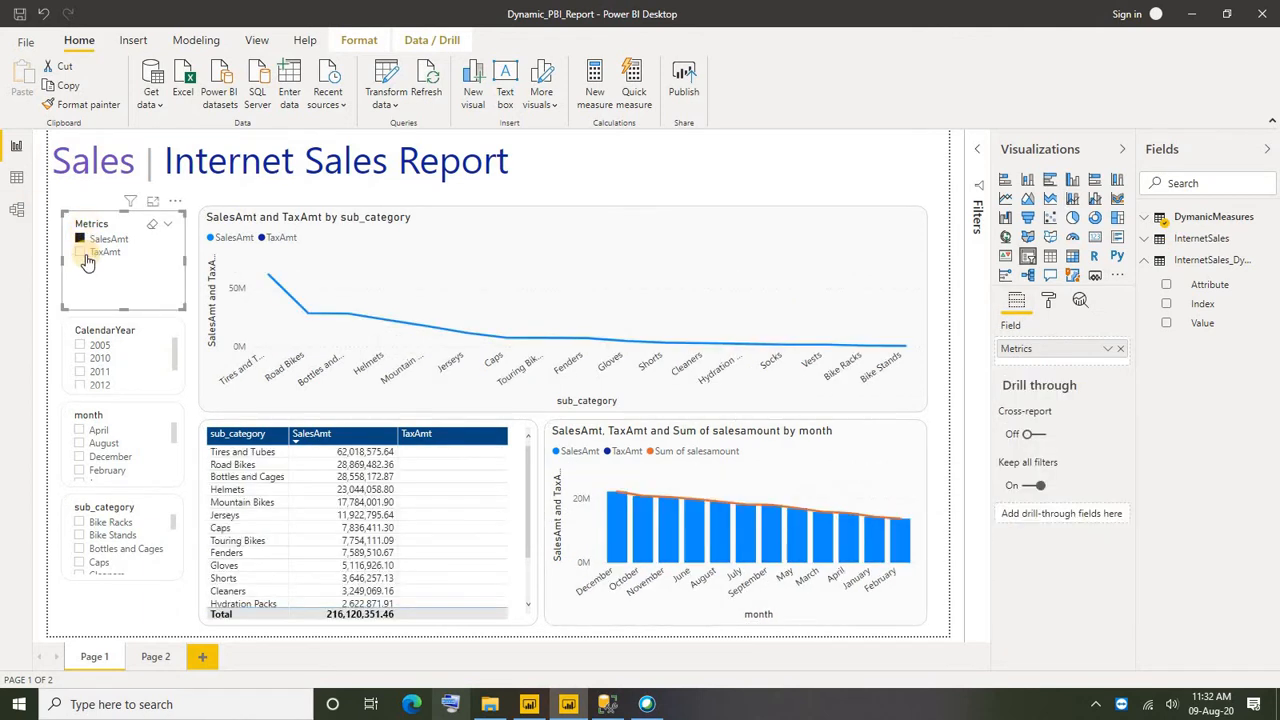
{"action": "left_click", "coordinate": [84, 253]}
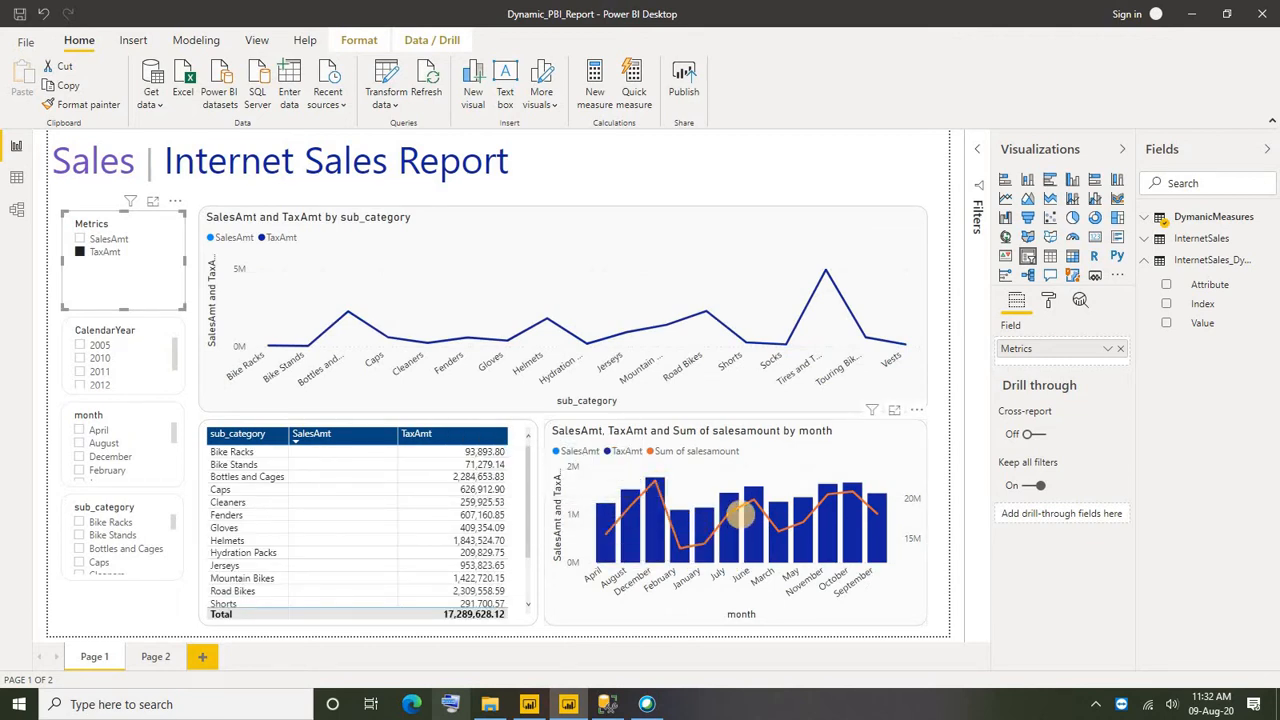
{"action": "left_click", "coordinate": [868, 151]}
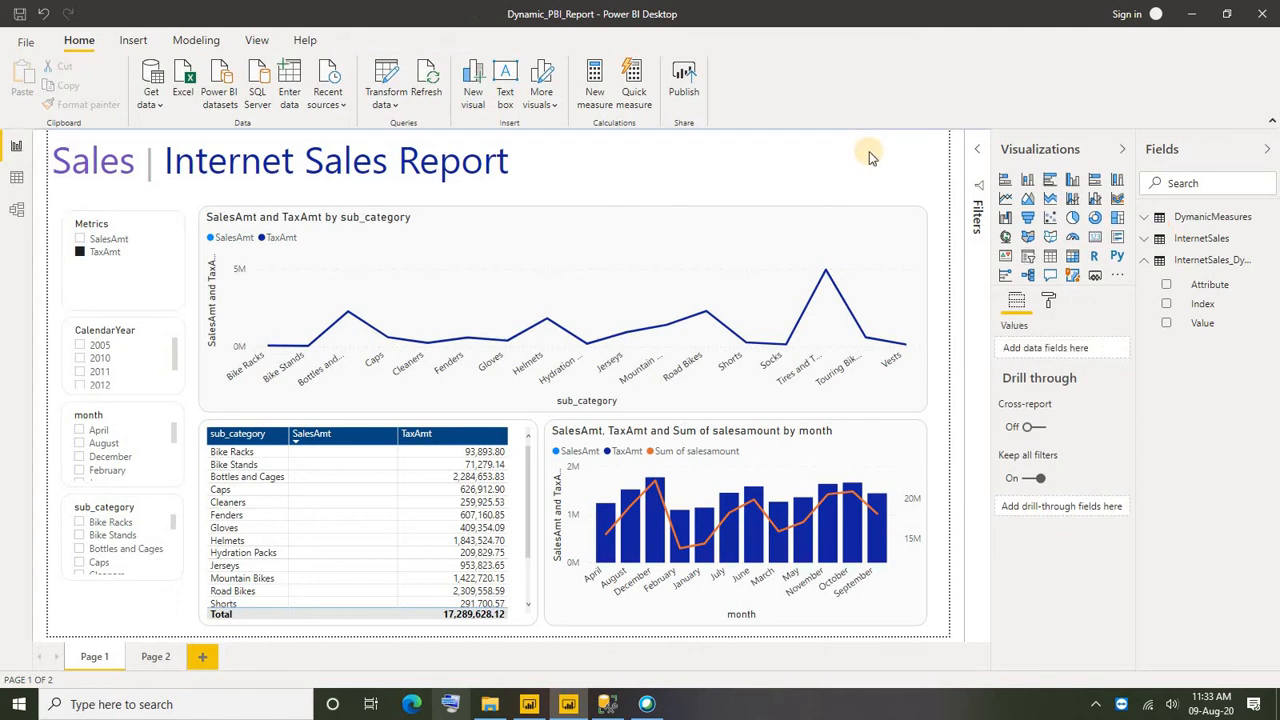
Compare the sub_category line chart and the monthly combo chart under the SalesAmt and TaxAmt metrics, ending on TaxAmt
{"action": "left_click", "coordinate": [821, 208]}
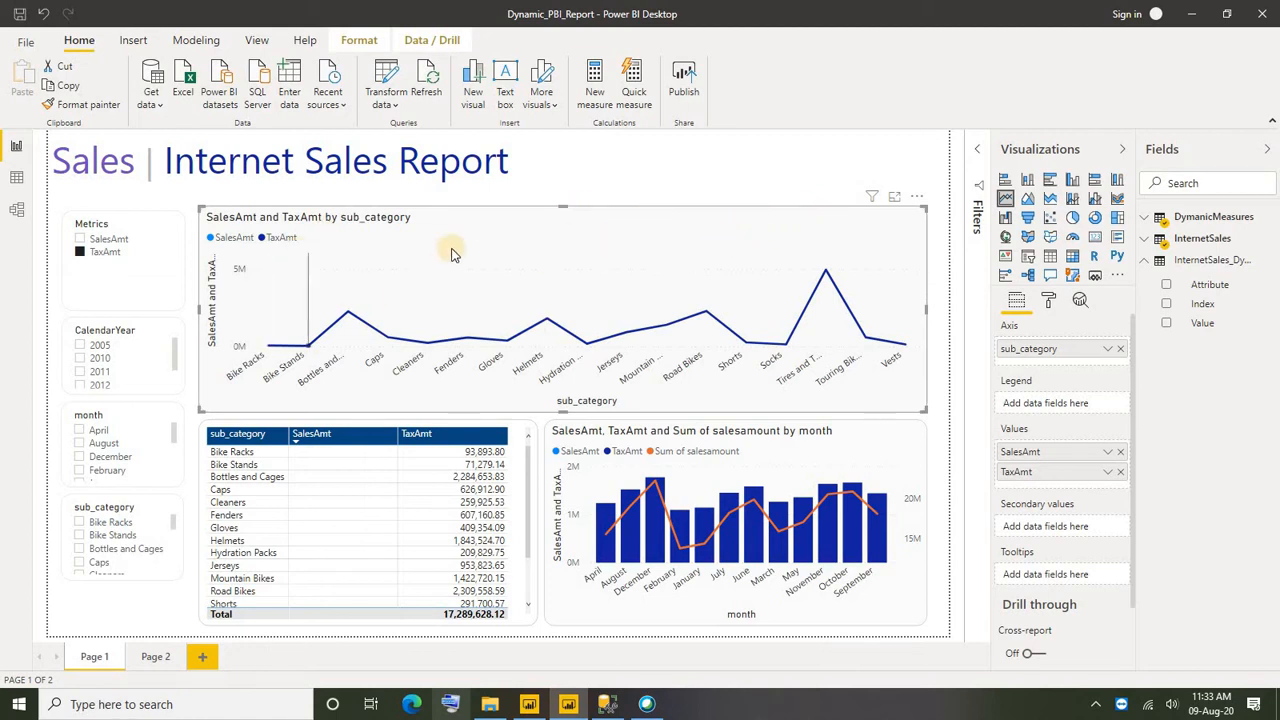
{"action": "left_click", "coordinate": [81, 239]}
{"action": "left_click", "coordinate": [81, 252]}
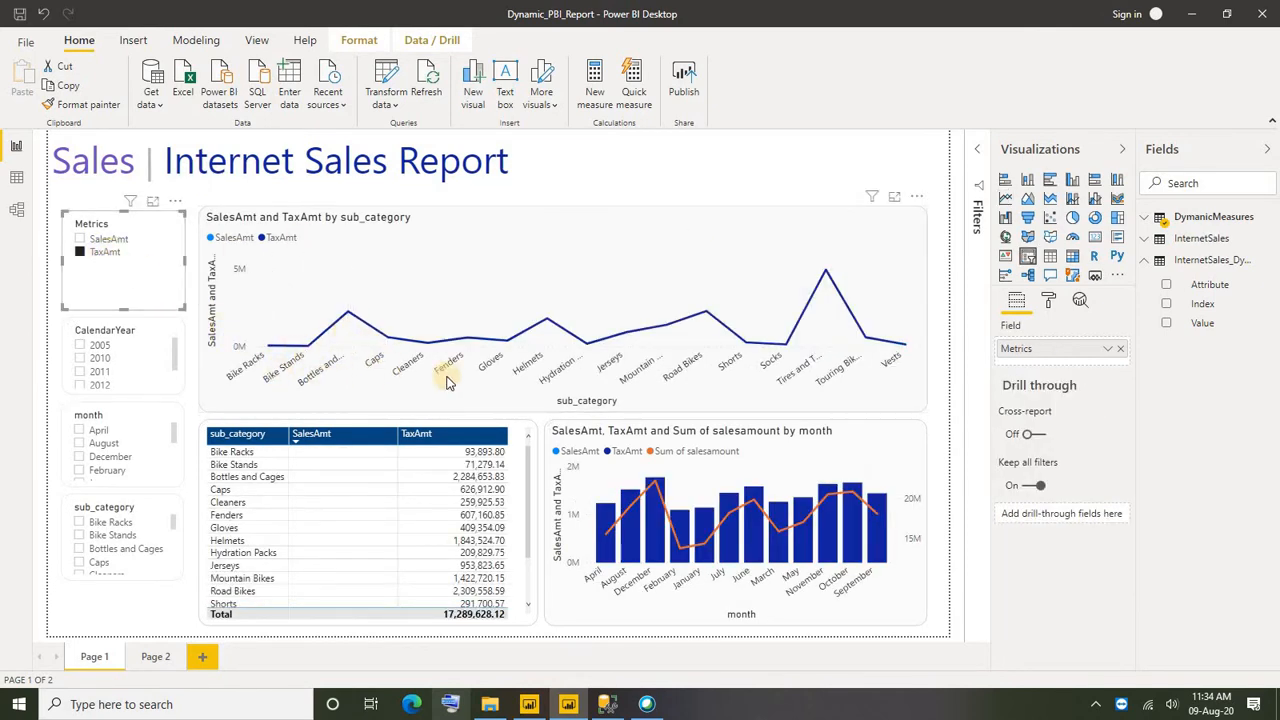
{"action": "left_click", "coordinate": [105, 241]}
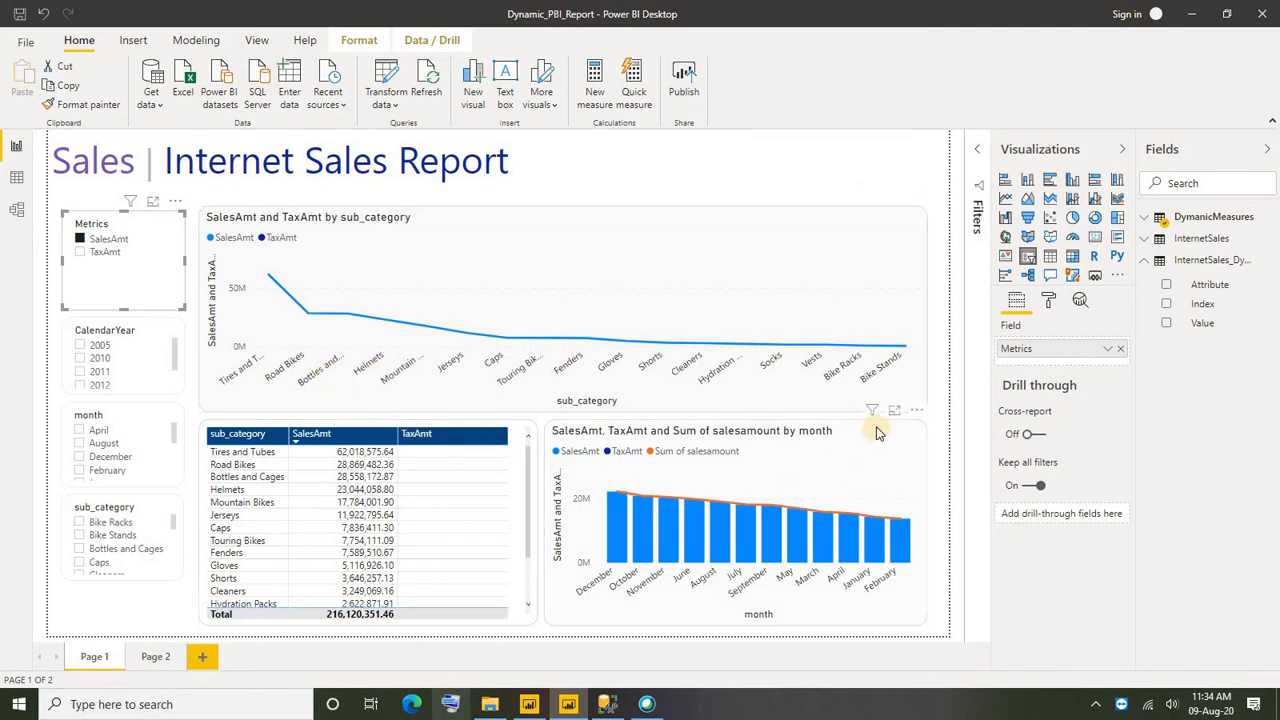
{"action": "left_click", "coordinate": [840, 443]}
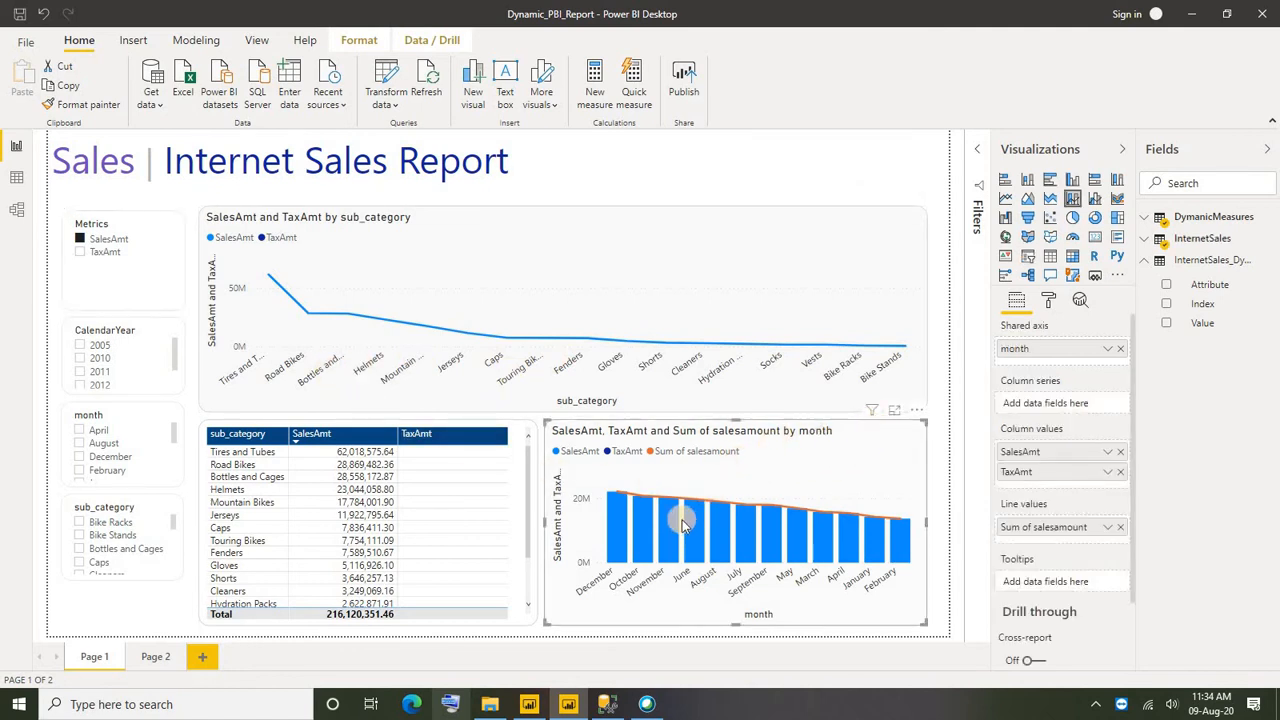
{"action": "left_click", "coordinate": [102, 253]}
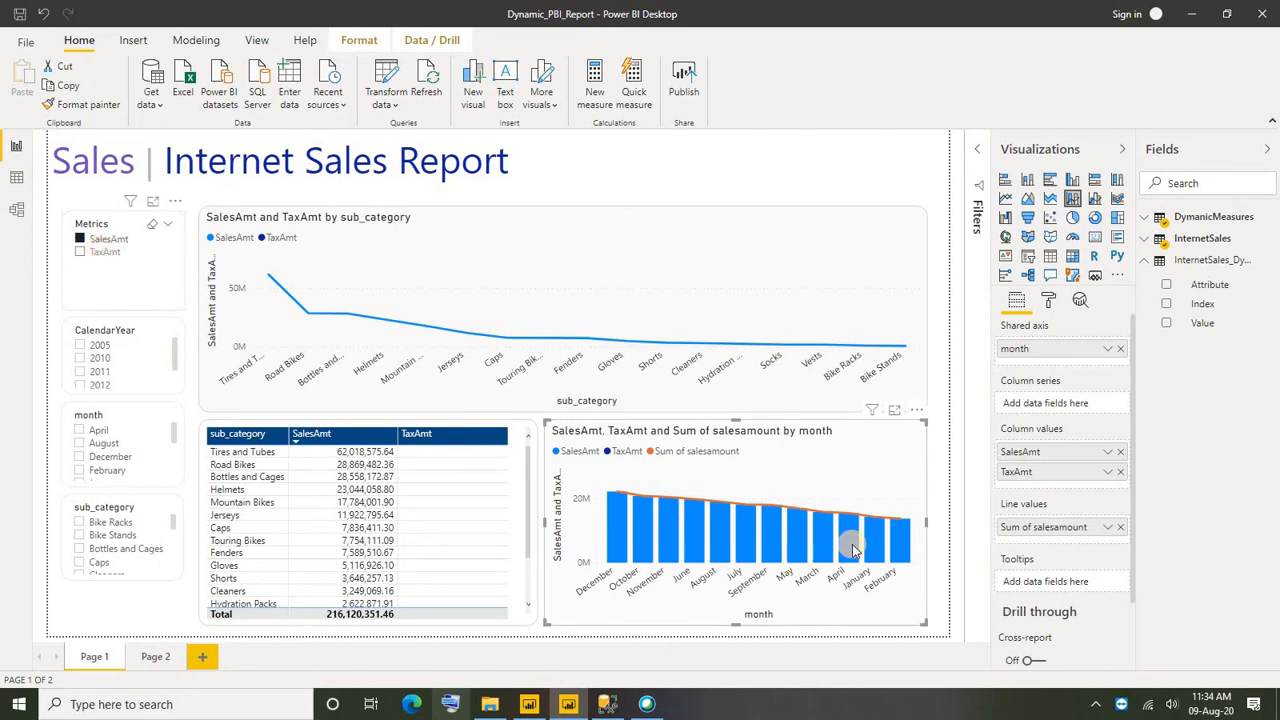
{"action": "left_click", "coordinate": [799, 229]}
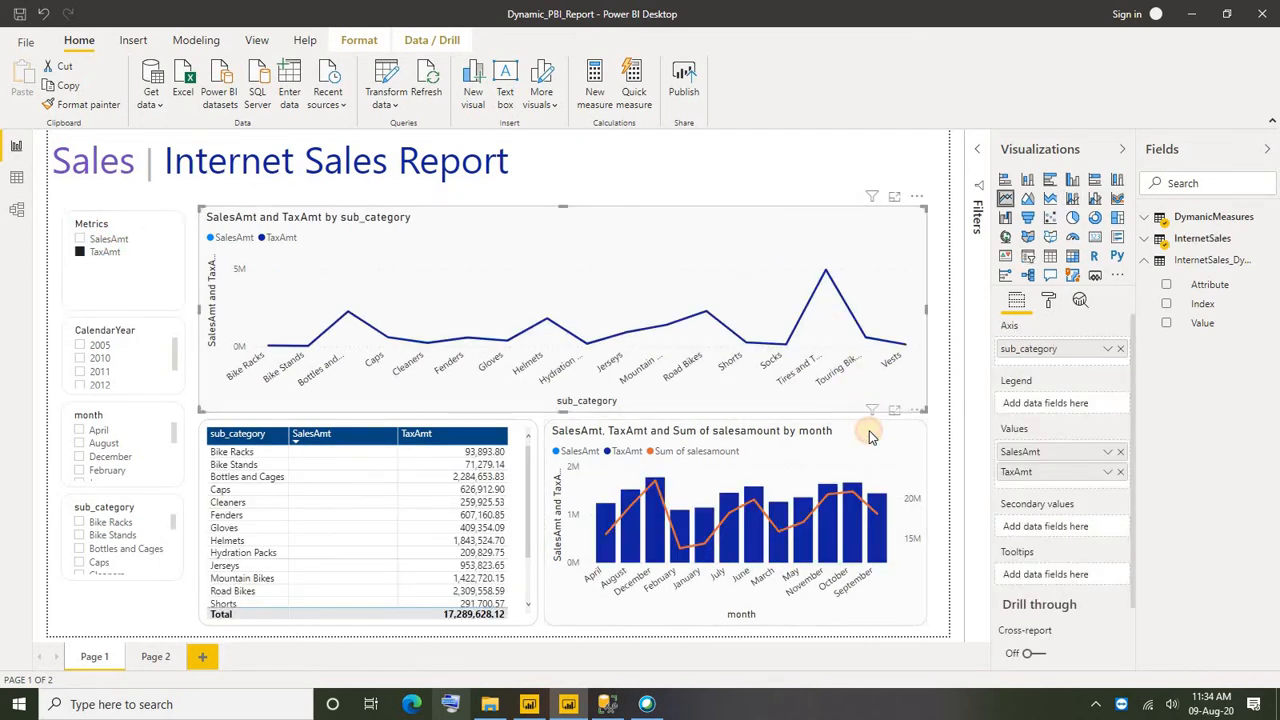
{"action": "left_click", "coordinate": [867, 436]}
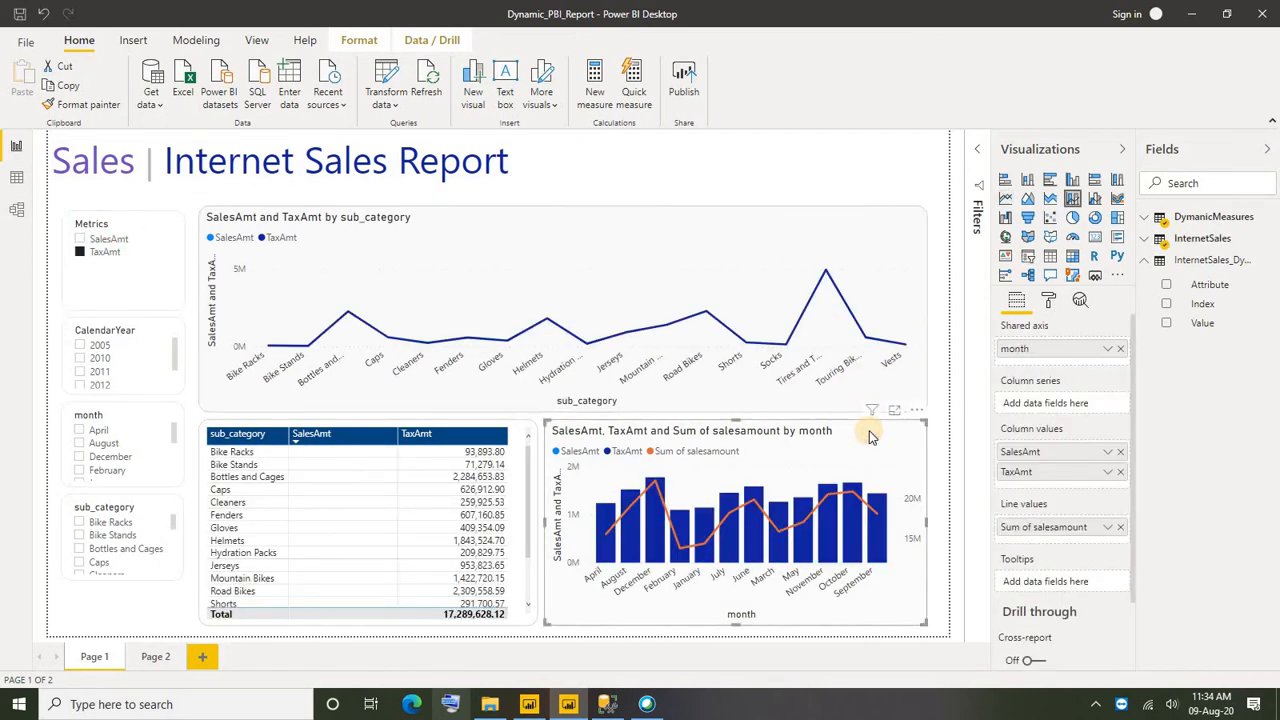
Set the Metrics slicer to SalesAmt and back to TaxAmt, checking its effect on the sub_category table's columns
{"action": "left_click", "coordinate": [125, 222]}
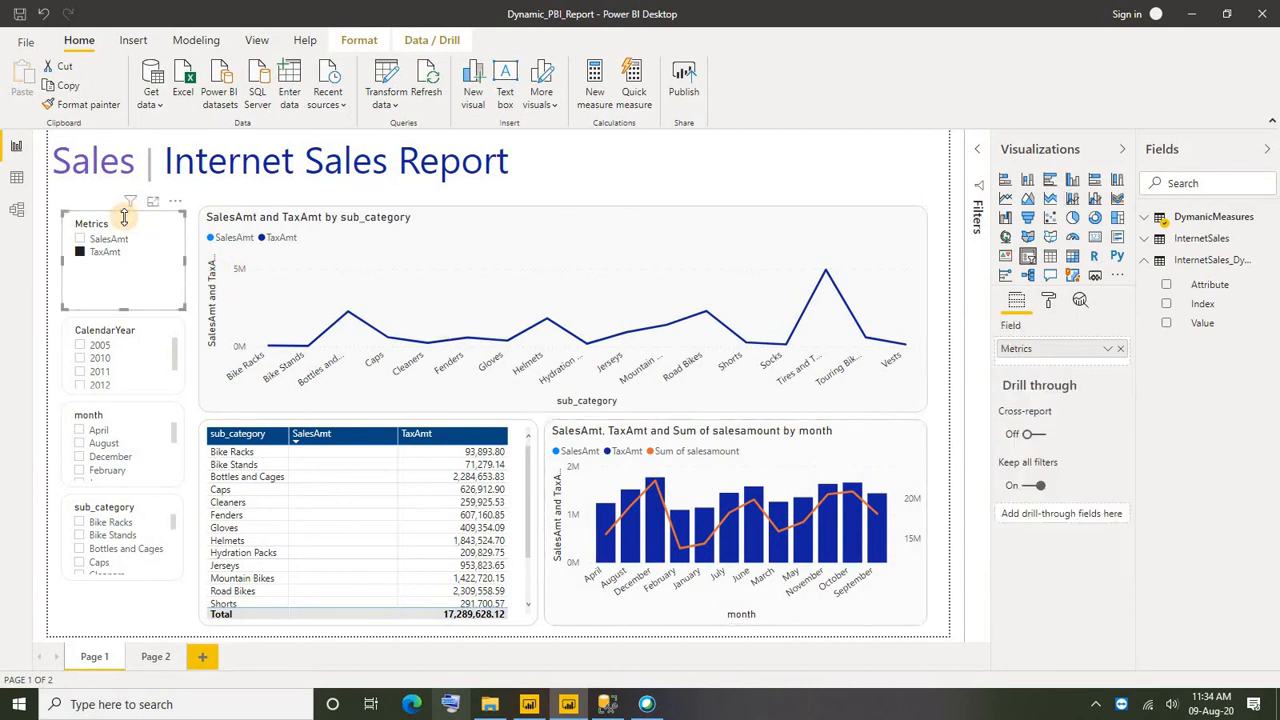
{"action": "left_click", "coordinate": [255, 428]}
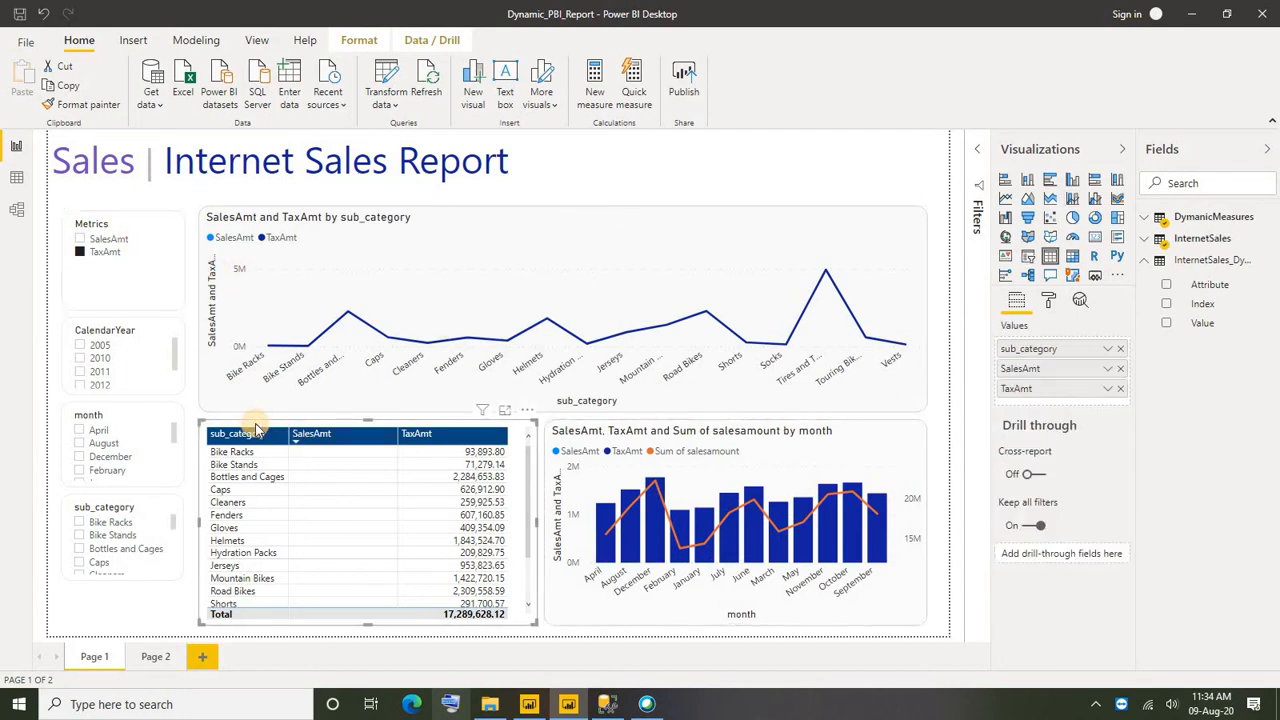
{"action": "left_click", "coordinate": [79, 239]}
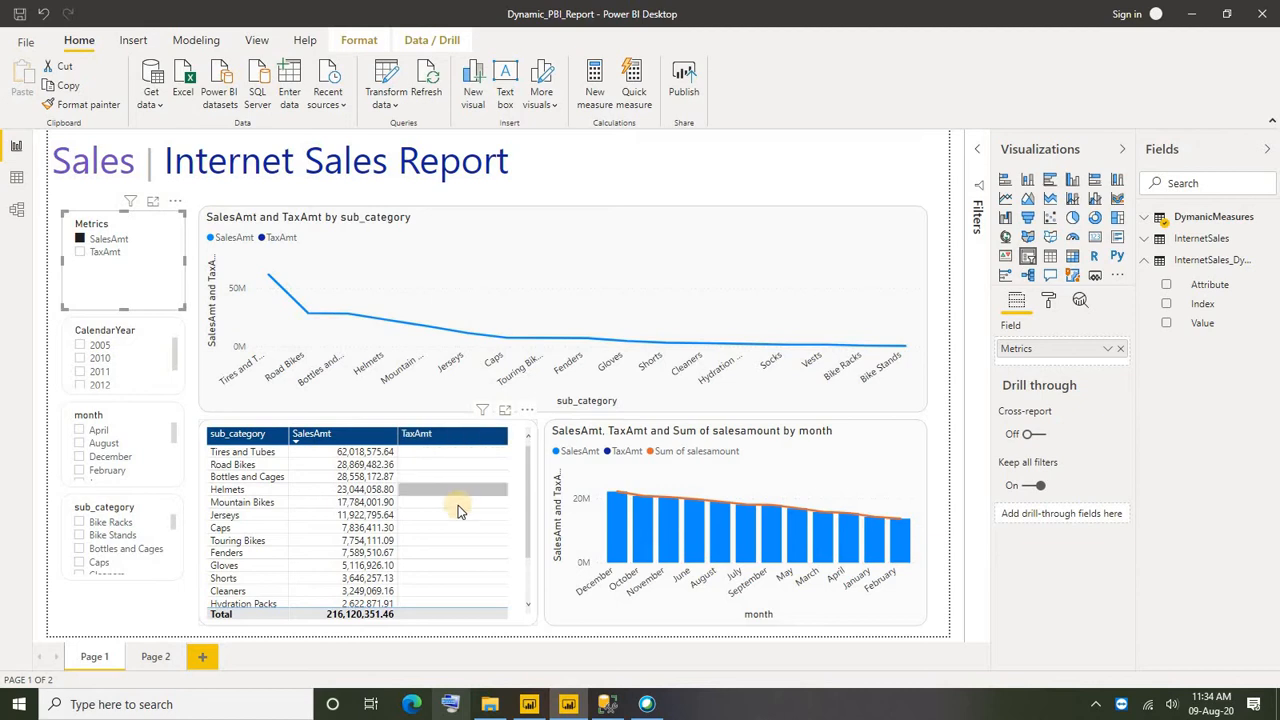
{"action": "left_click", "coordinate": [94, 254]}
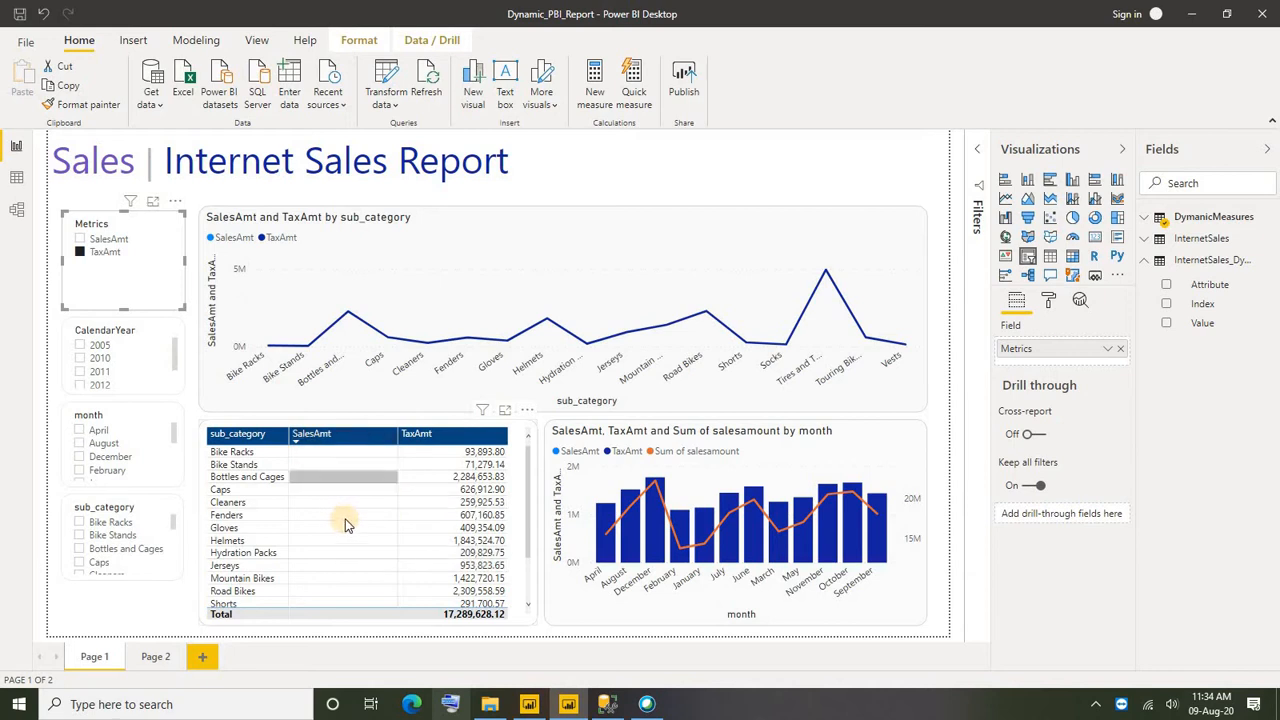
{"action": "left_click", "coordinate": [400, 418]}
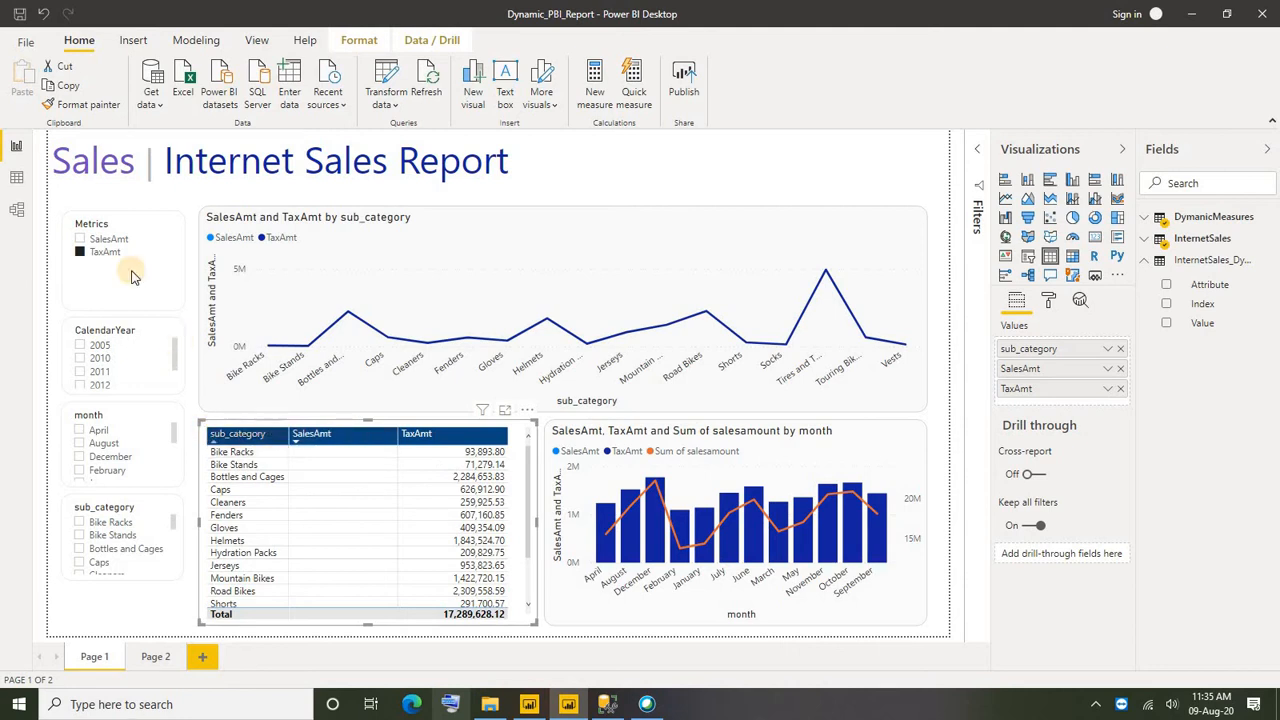
{"action": "left_click", "coordinate": [118, 222]}
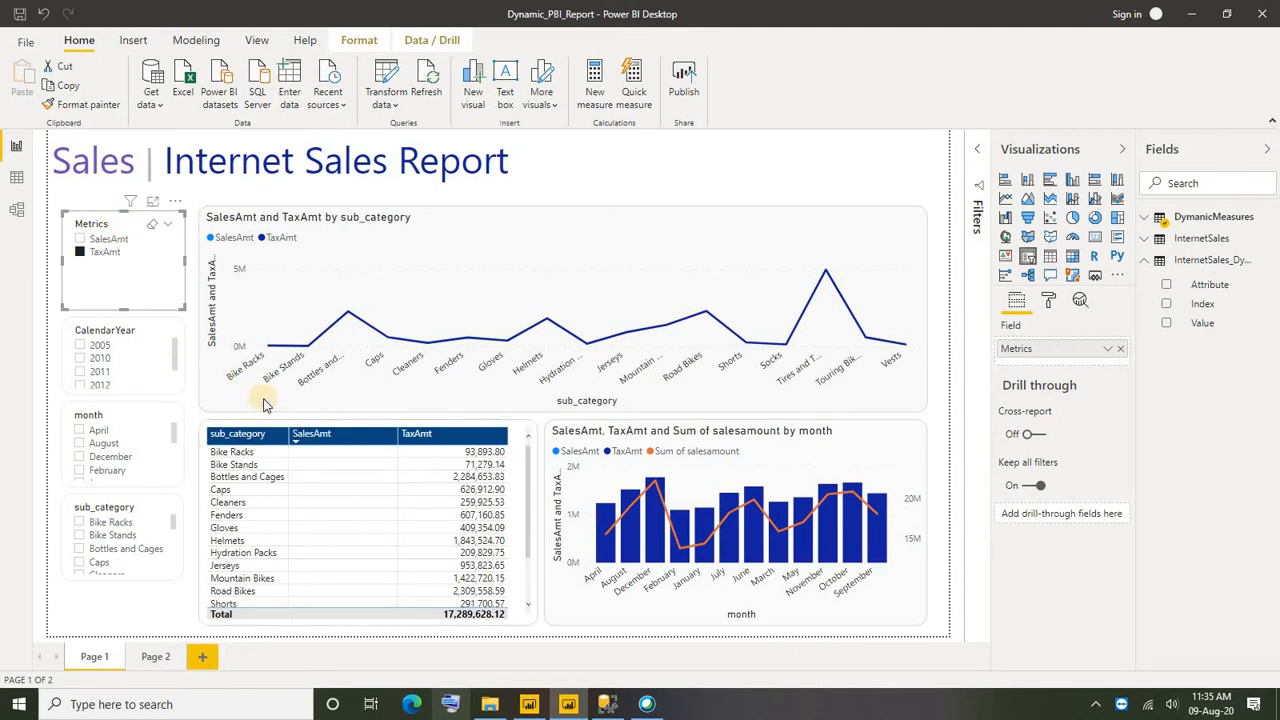
{"action": "left_click", "coordinate": [305, 425]}
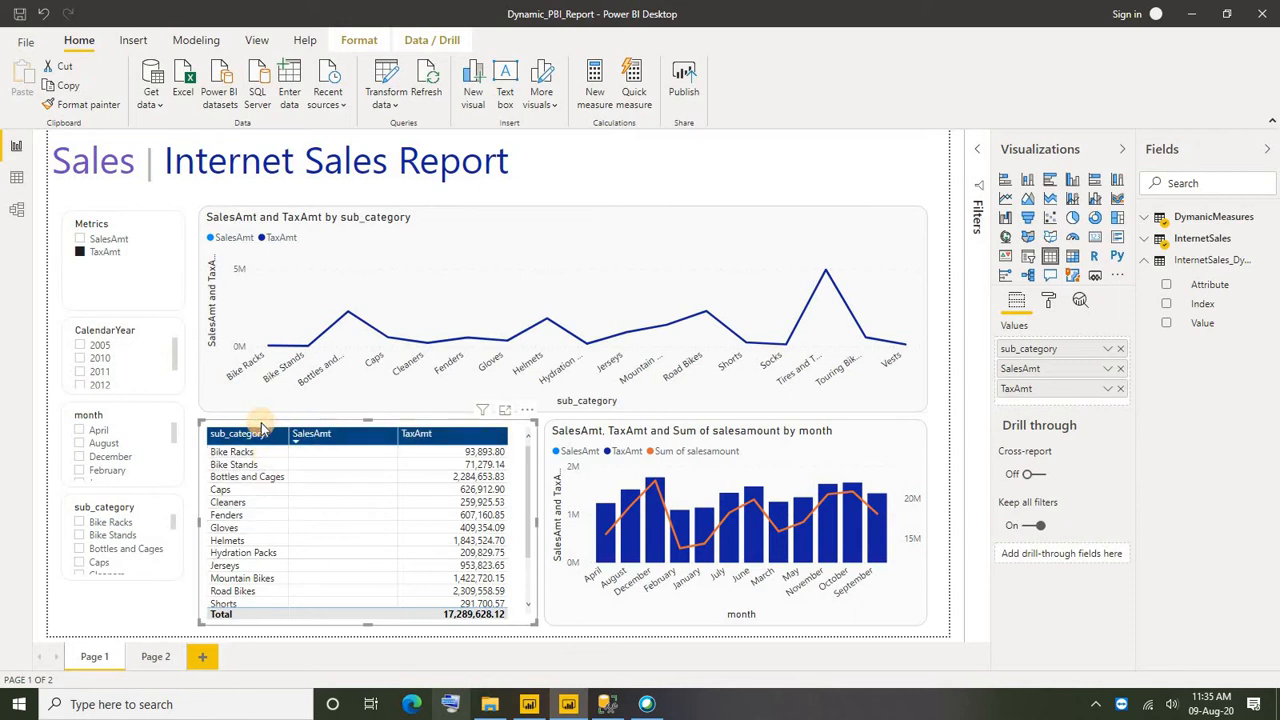
Turn on interaction editing for the Metrics slicer and set its interaction with the sub_category table to None
{"action": "left_click", "coordinate": [116, 220]}
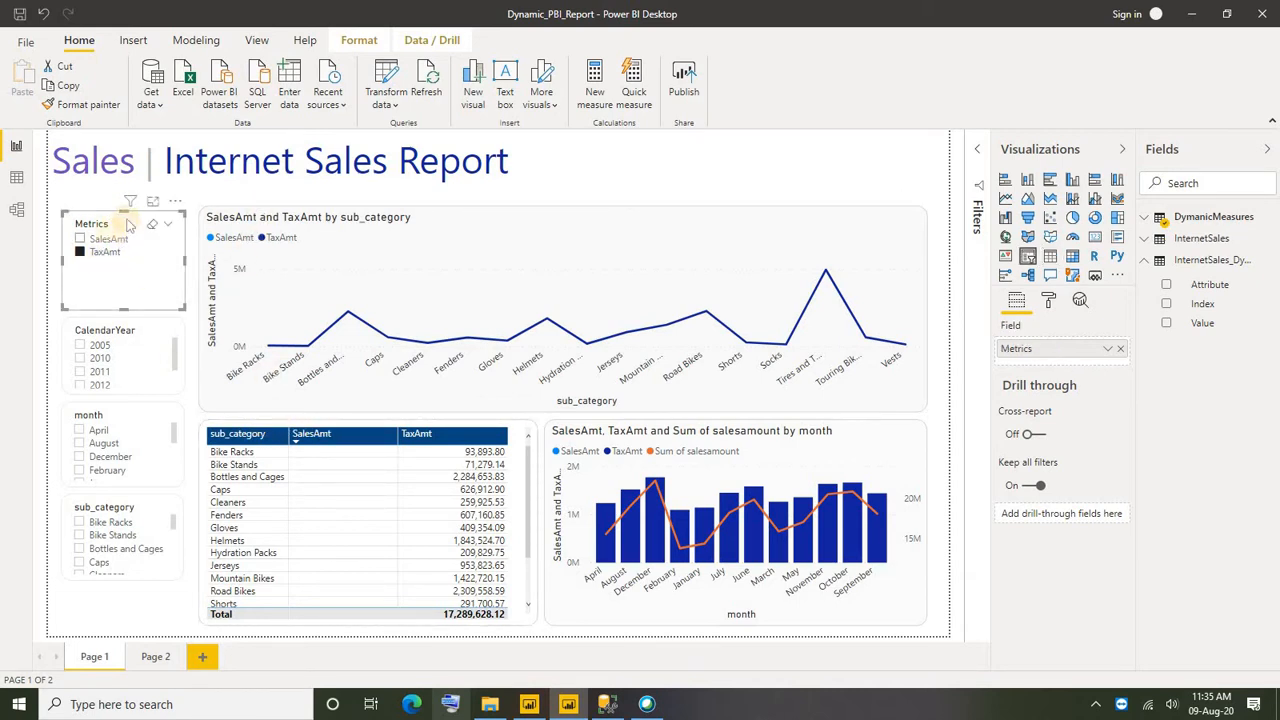
{"action": "left_click", "coordinate": [355, 40]}
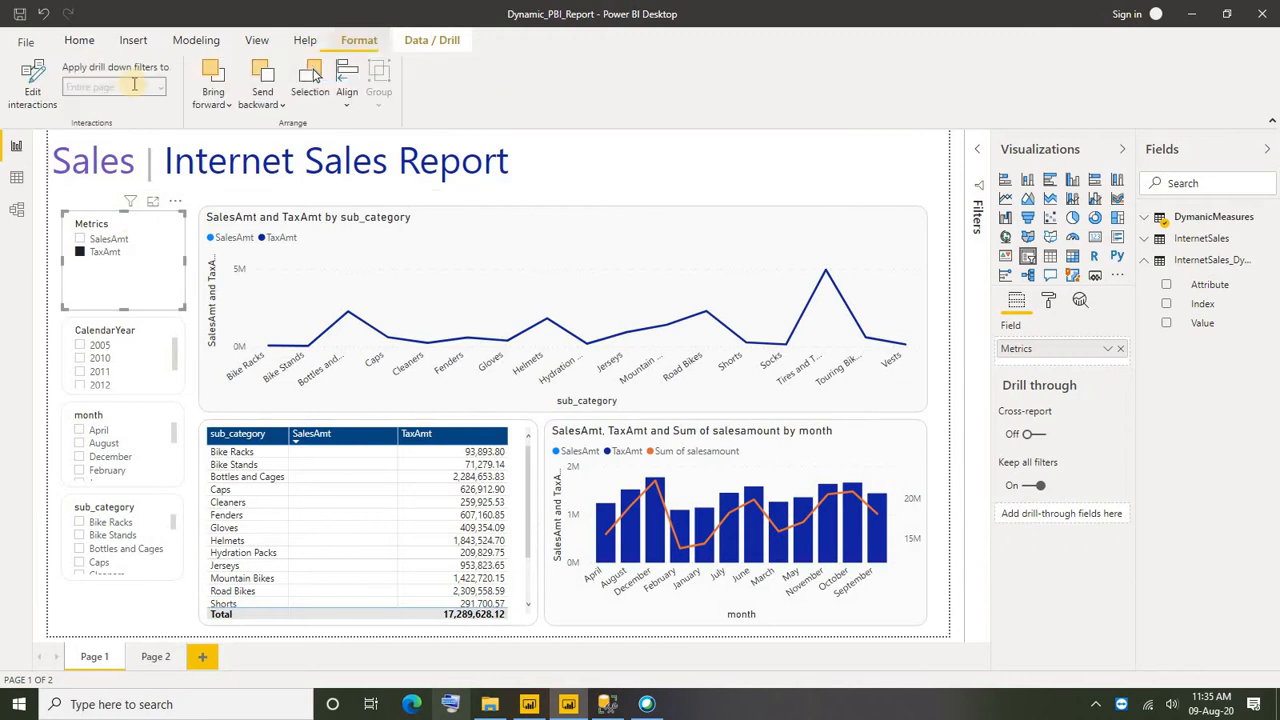
{"action": "left_click", "coordinate": [33, 90]}
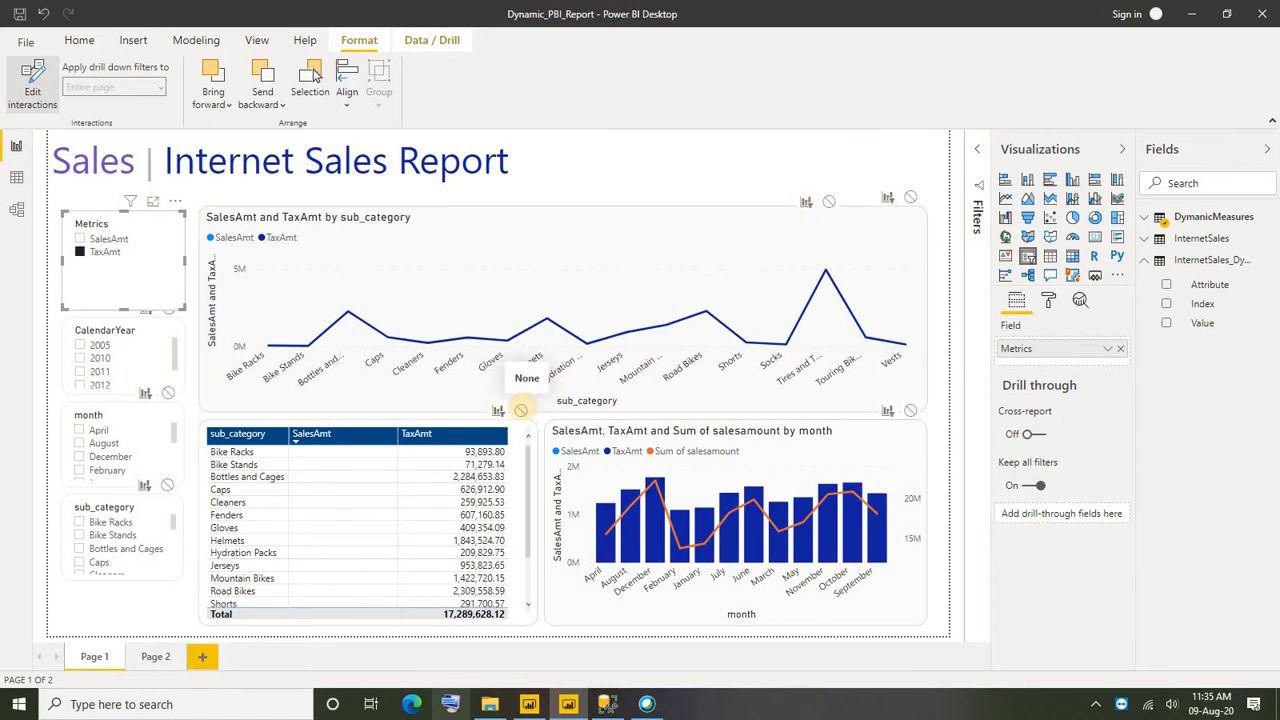
{"action": "left_click", "coordinate": [521, 411]}
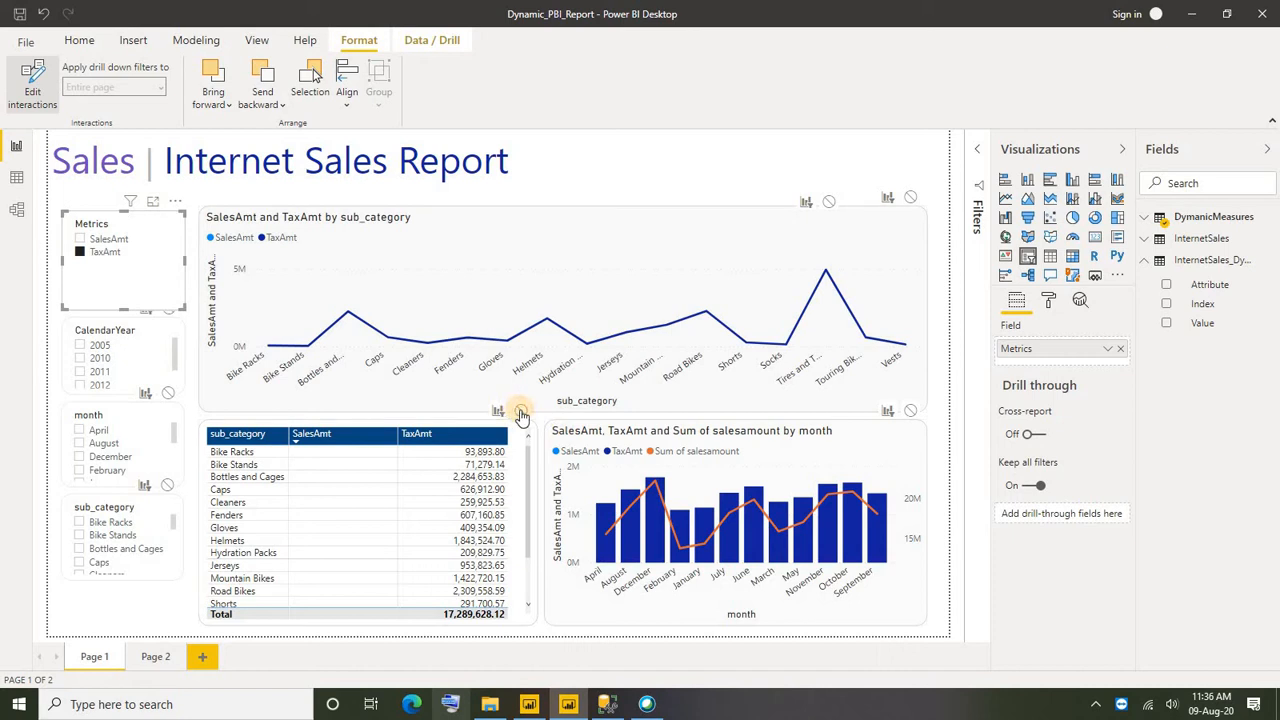
{"action": "left_click", "coordinate": [521, 411]}
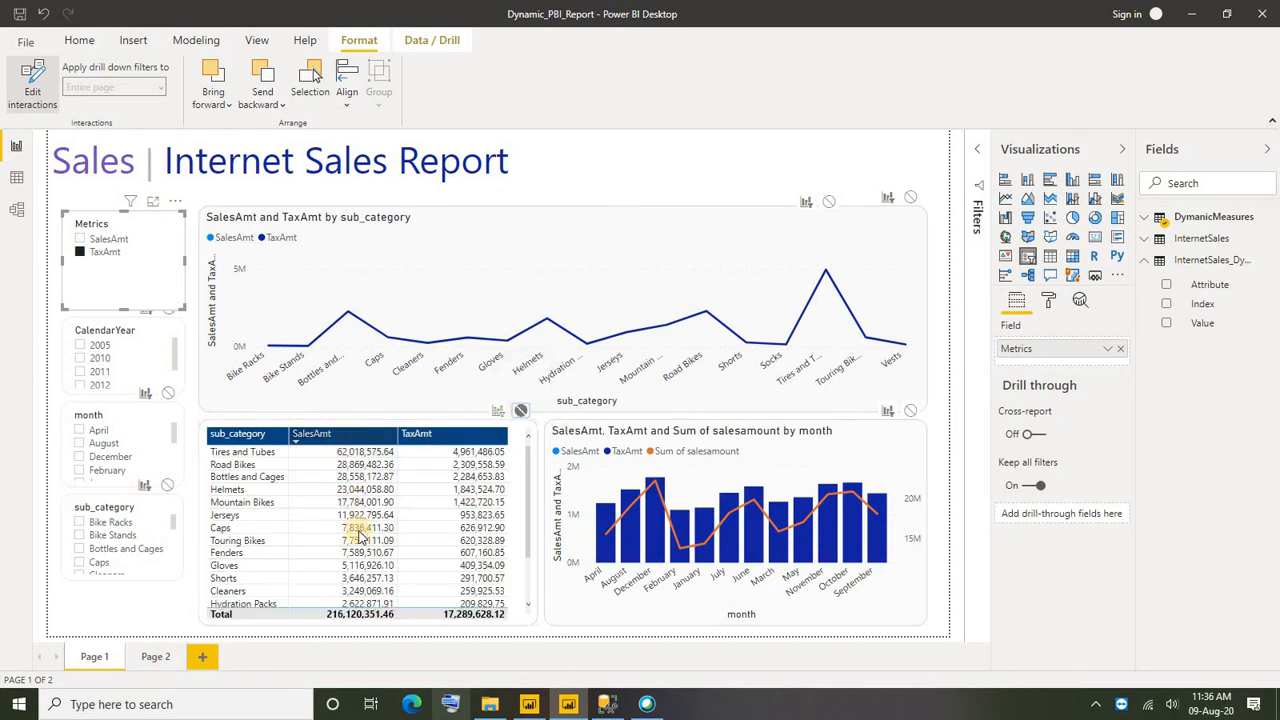
Test the edited interaction by choosing SalesAmt and then TaxAmt in the Metrics slicer and inspecting the sub_category table
{"action": "left_click", "coordinate": [80, 239]}
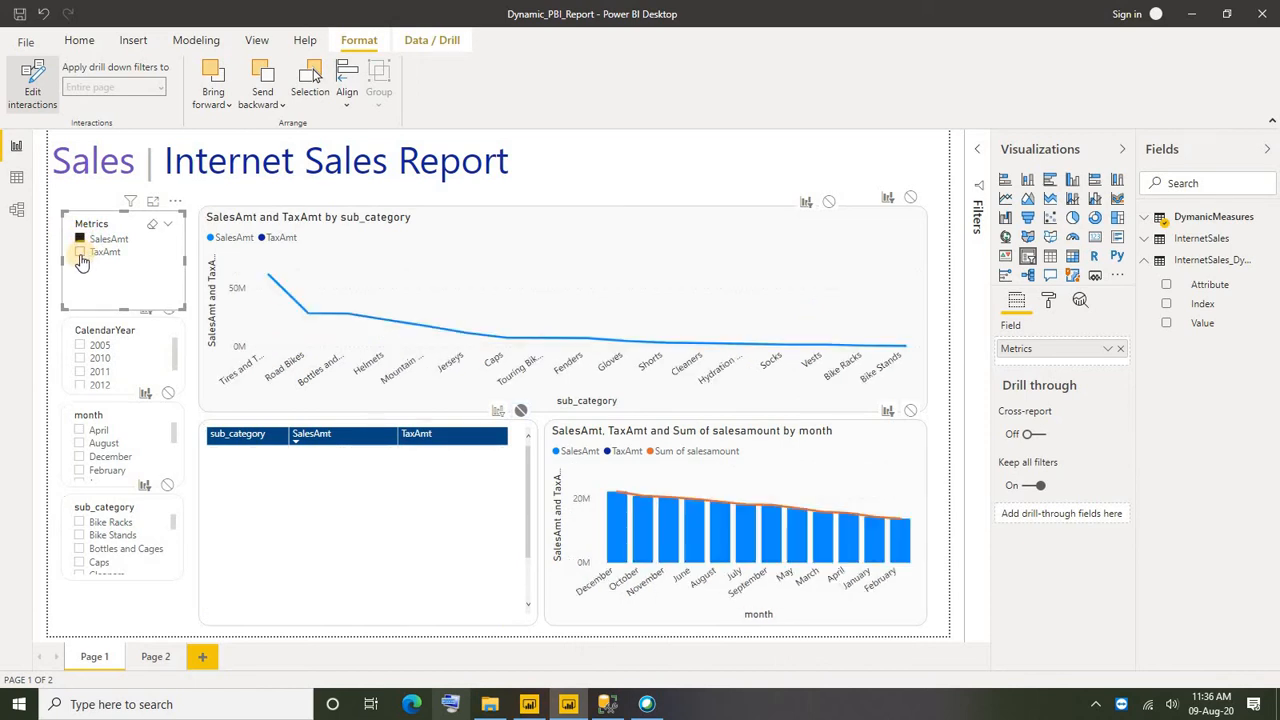
{"action": "left_click", "coordinate": [81, 253]}
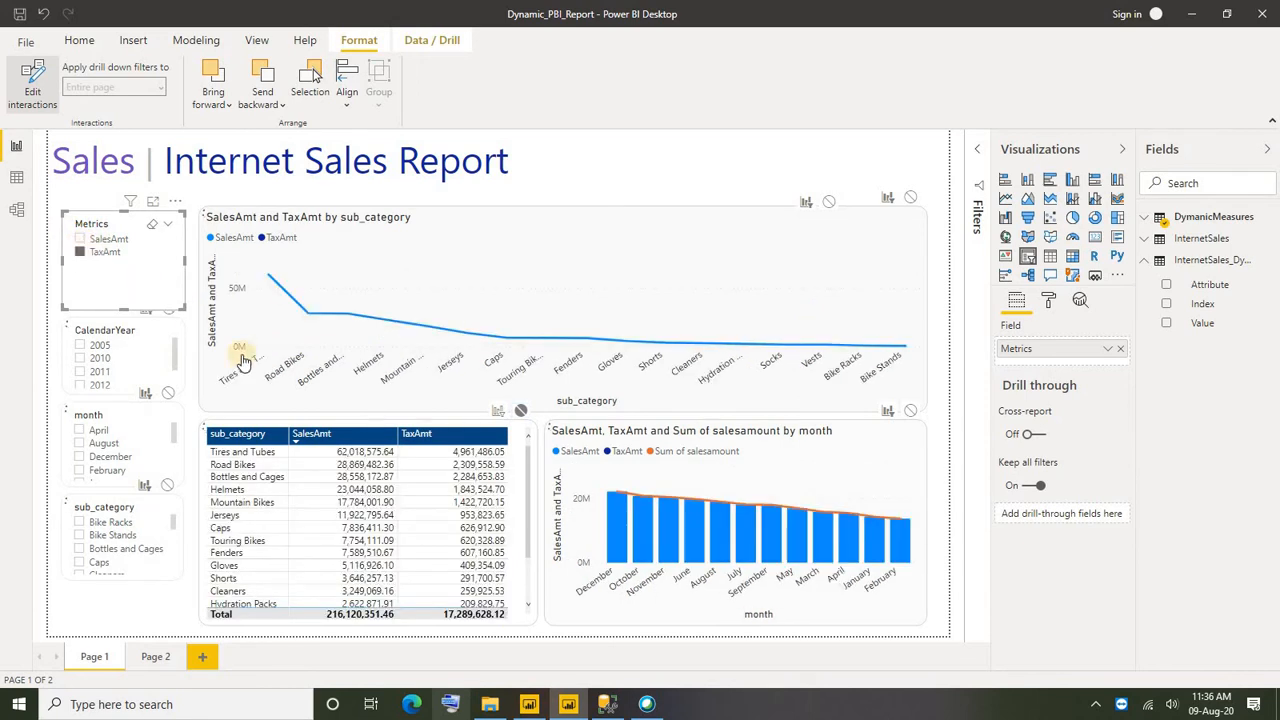
{"action": "left_click", "coordinate": [352, 425]}
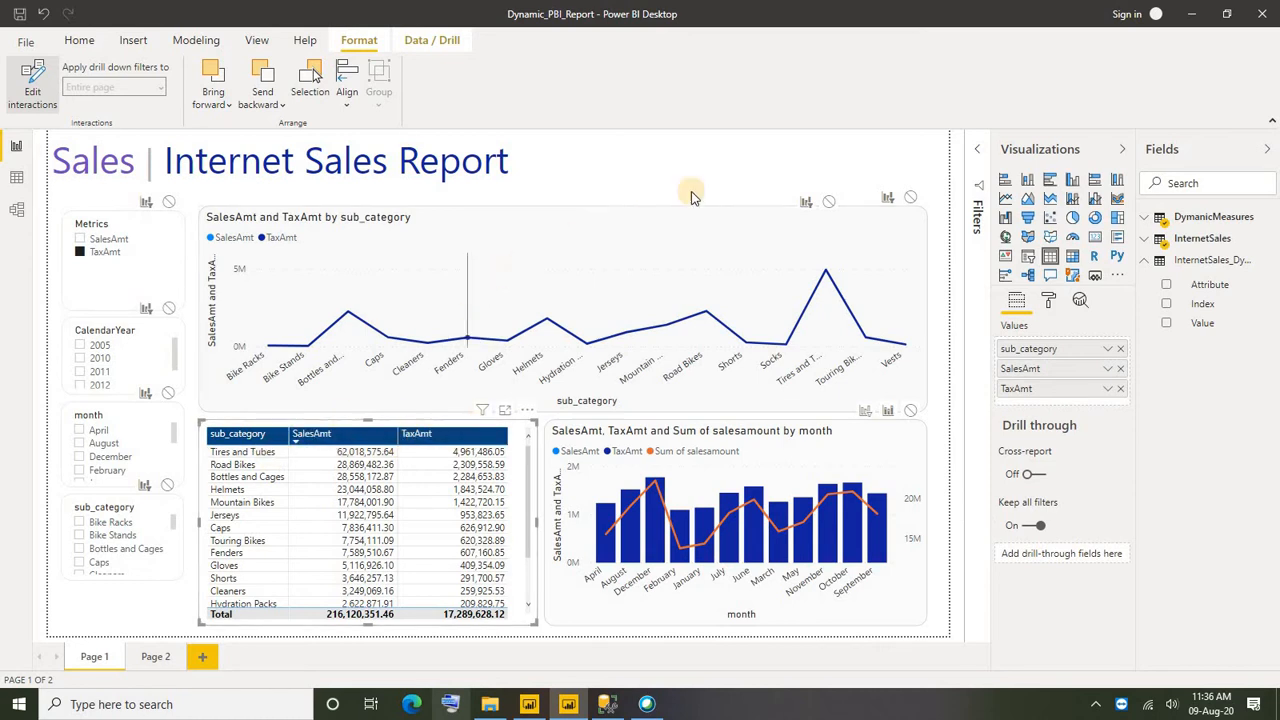
{"action": "left_click", "coordinate": [747, 150]}
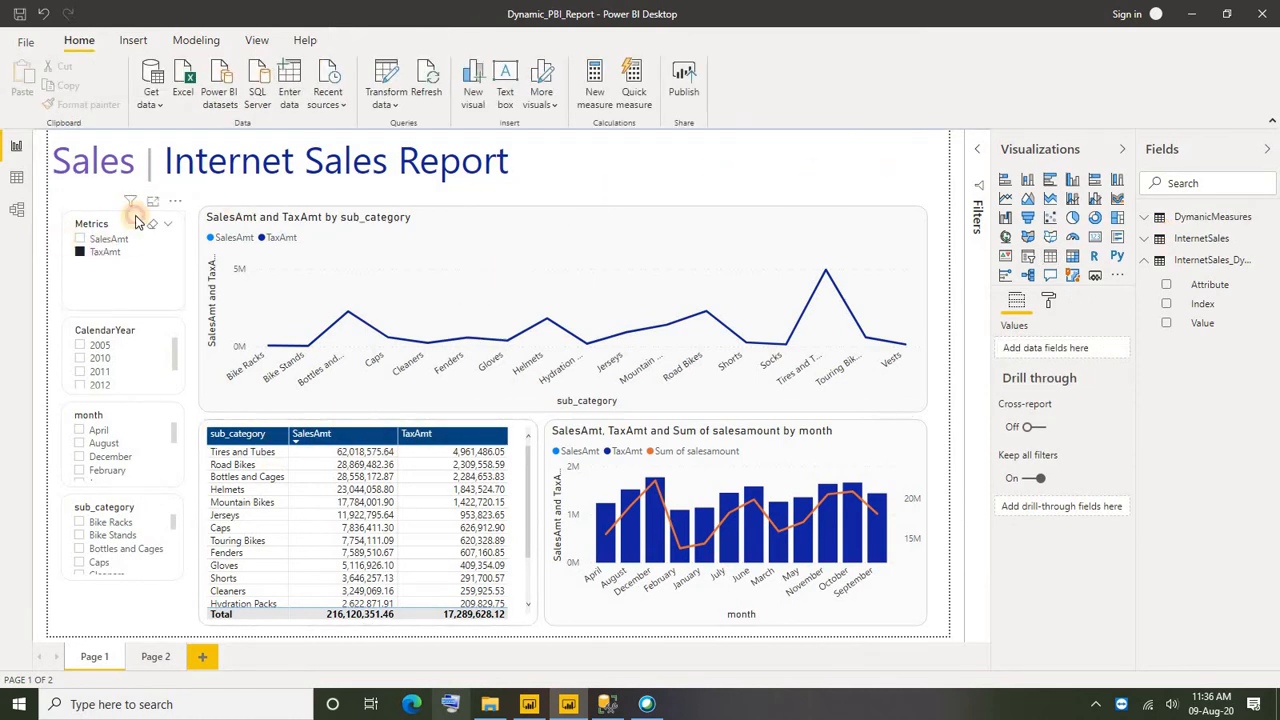
Filter the report to calendar year 2013 and the month of August with the CalendarYear and month slicers
{"action": "left_click", "coordinate": [80, 360]}
{"action": "left_click", "coordinate": [80, 361]}
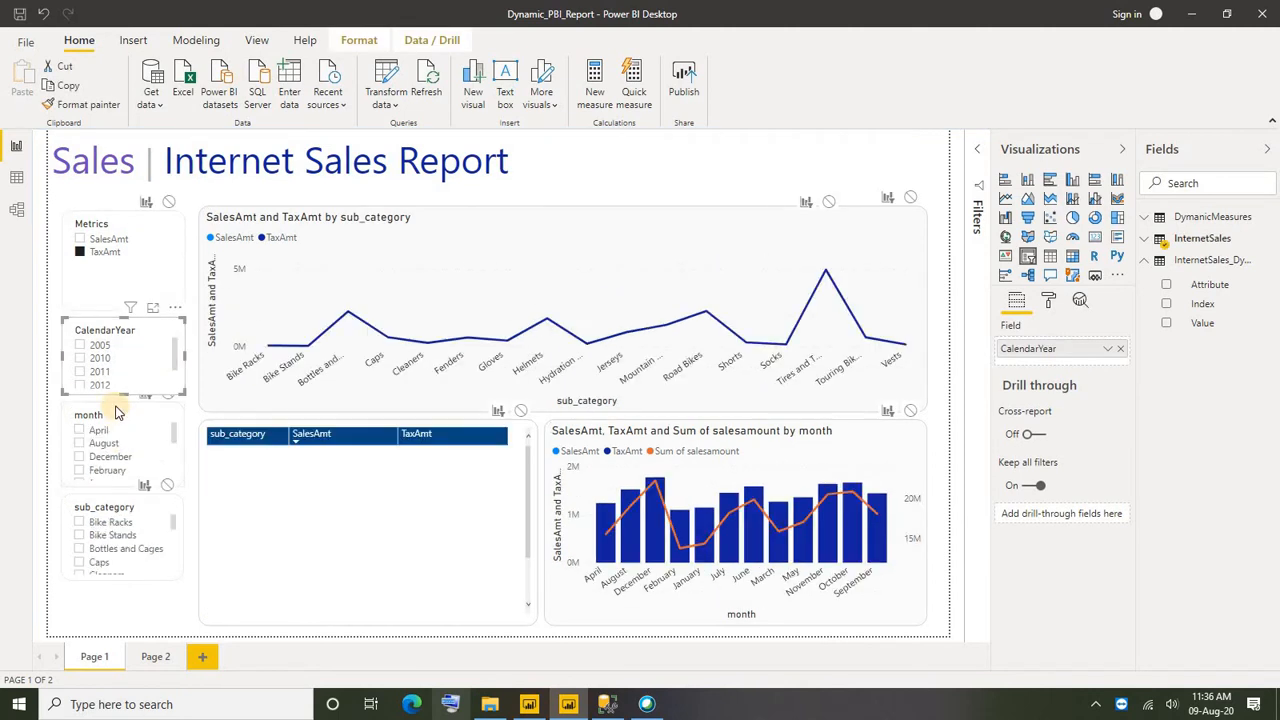
{"action": "left_click", "coordinate": [119, 411]}
{"action": "scroll", "coordinate": [92, 368], "scroll_direction": "down", "scroll_amount": 2}
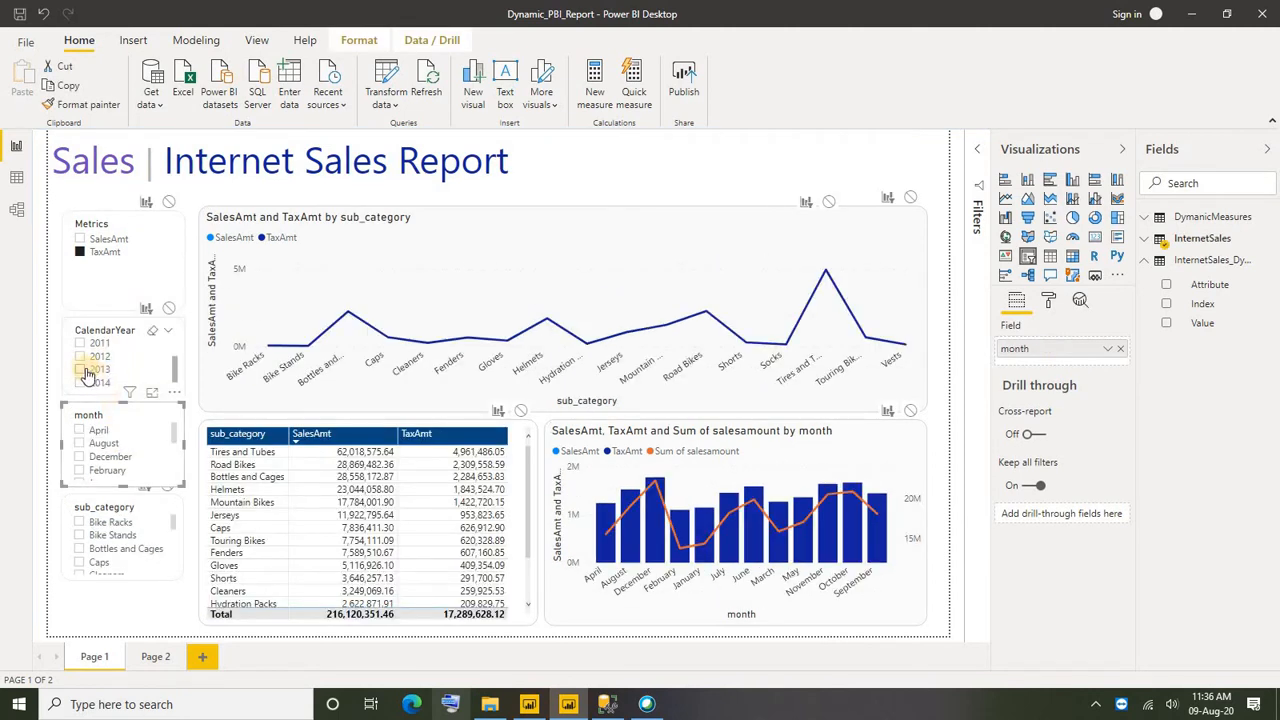
{"action": "left_click", "coordinate": [81, 369]}
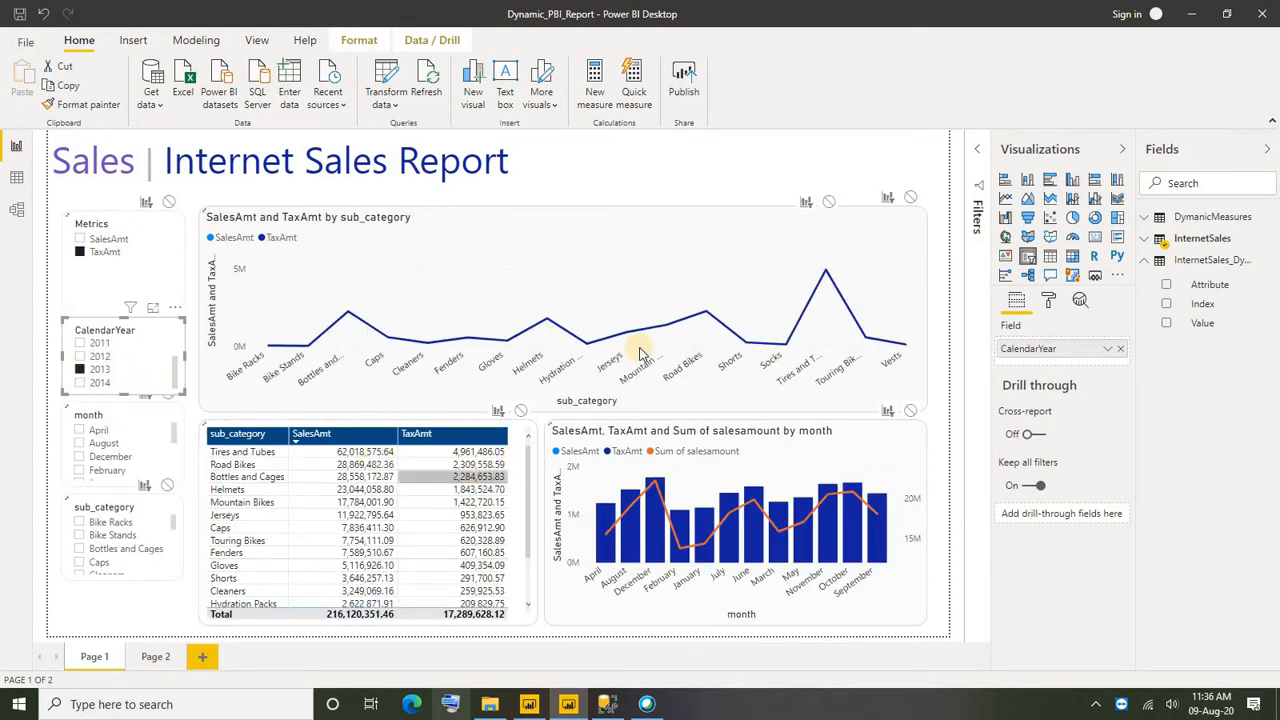
{"action": "left_click", "coordinate": [837, 425]}
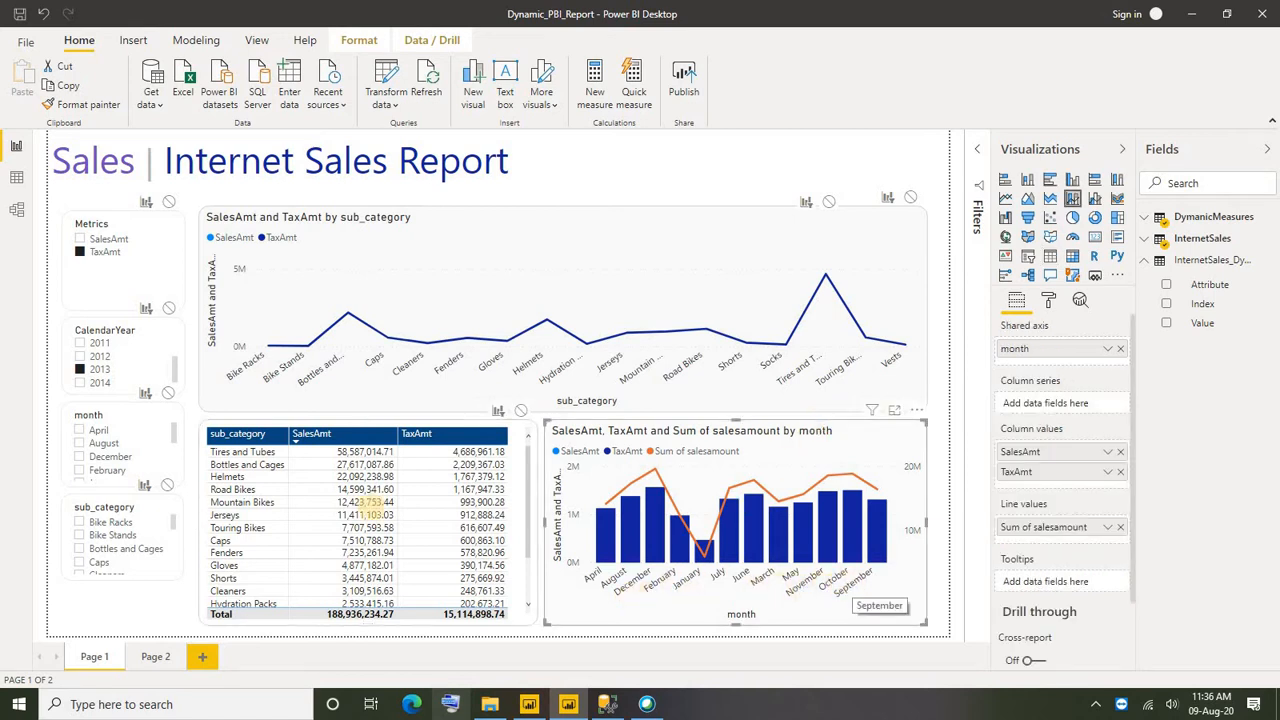
{"action": "left_click", "coordinate": [79, 445]}
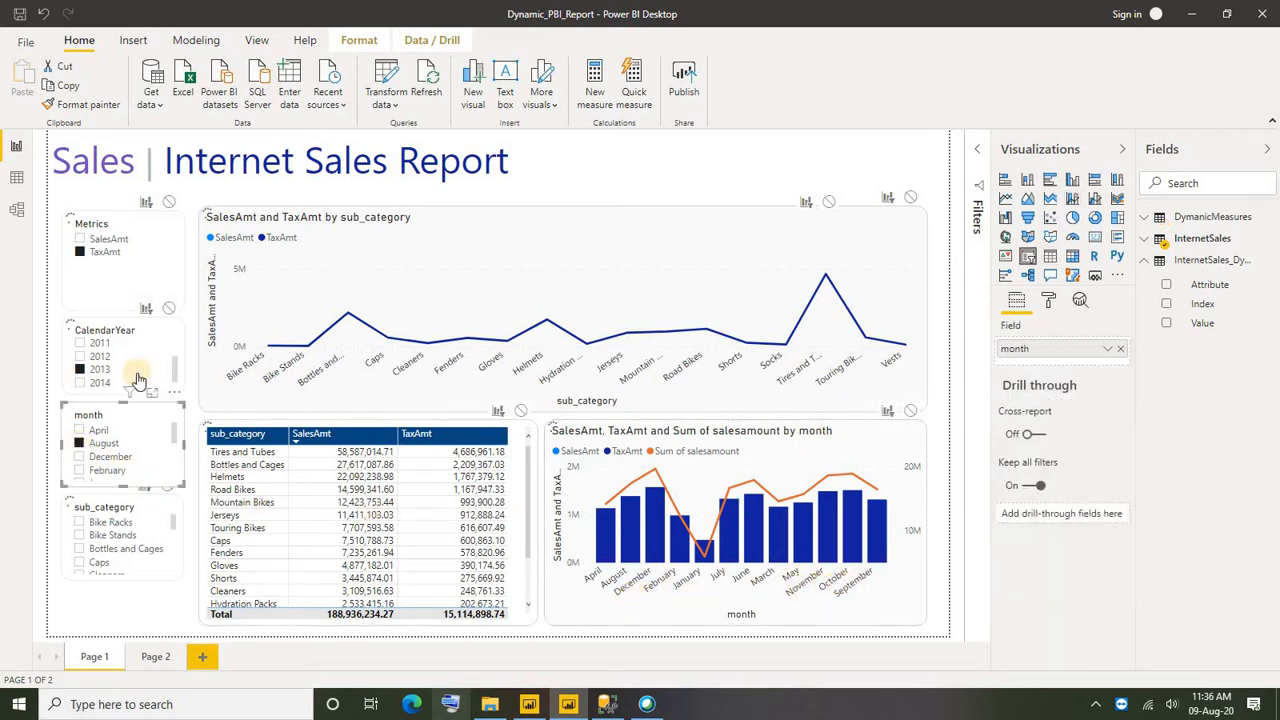
Inspect the line chart, sub_category table and monthly combo chart under the August 2013 filter
{"action": "left_click", "coordinate": [862, 232]}
{"action": "left_click", "coordinate": [887, 442]}
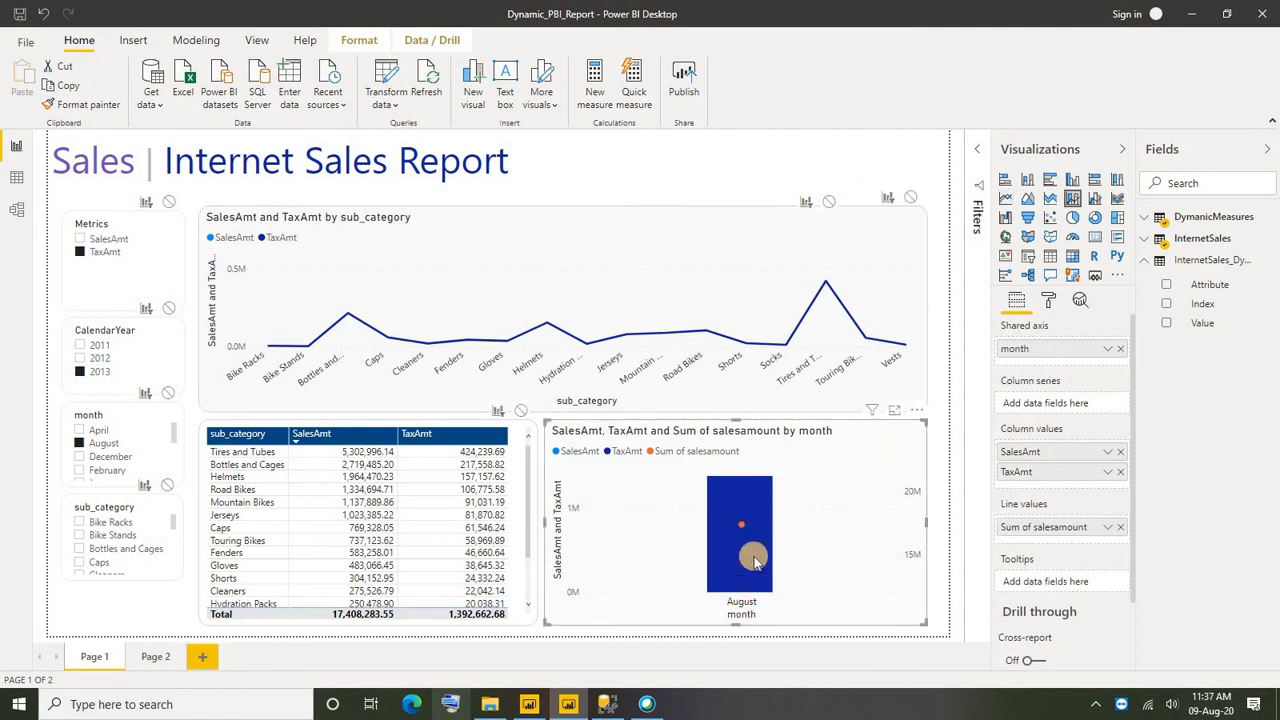
{"action": "mouse_move", "coordinate": [755, 563]}
Set the month slicer's interaction with the monthly combo chart to None, and test it by choosing December in the slicer
{"action": "left_click", "coordinate": [119, 416]}
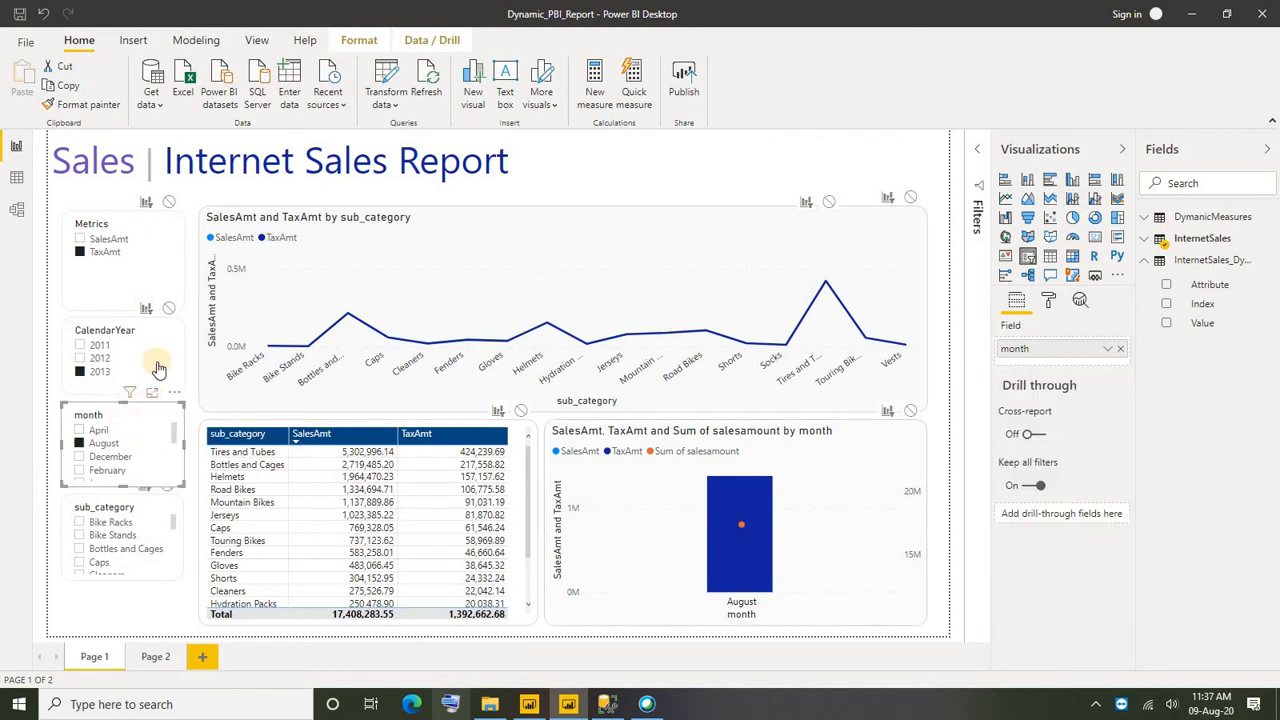
{"action": "left_click", "coordinate": [359, 40]}
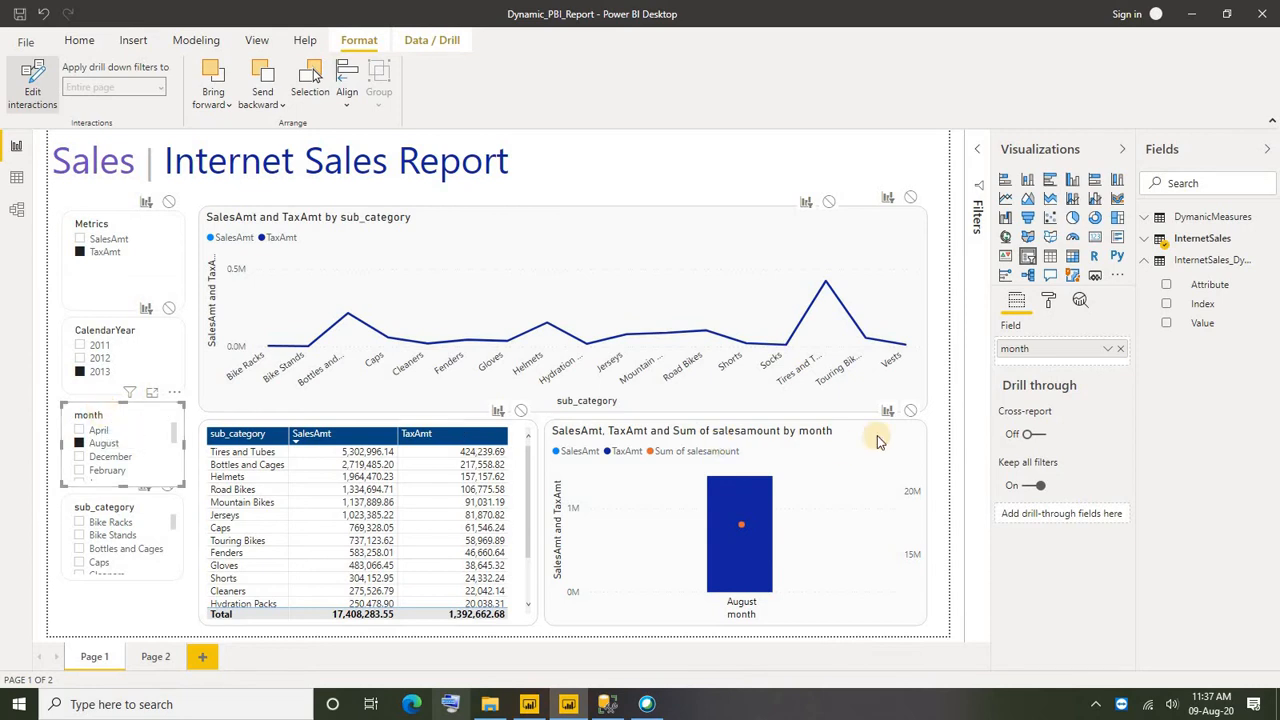
{"action": "left_click", "coordinate": [910, 410]}
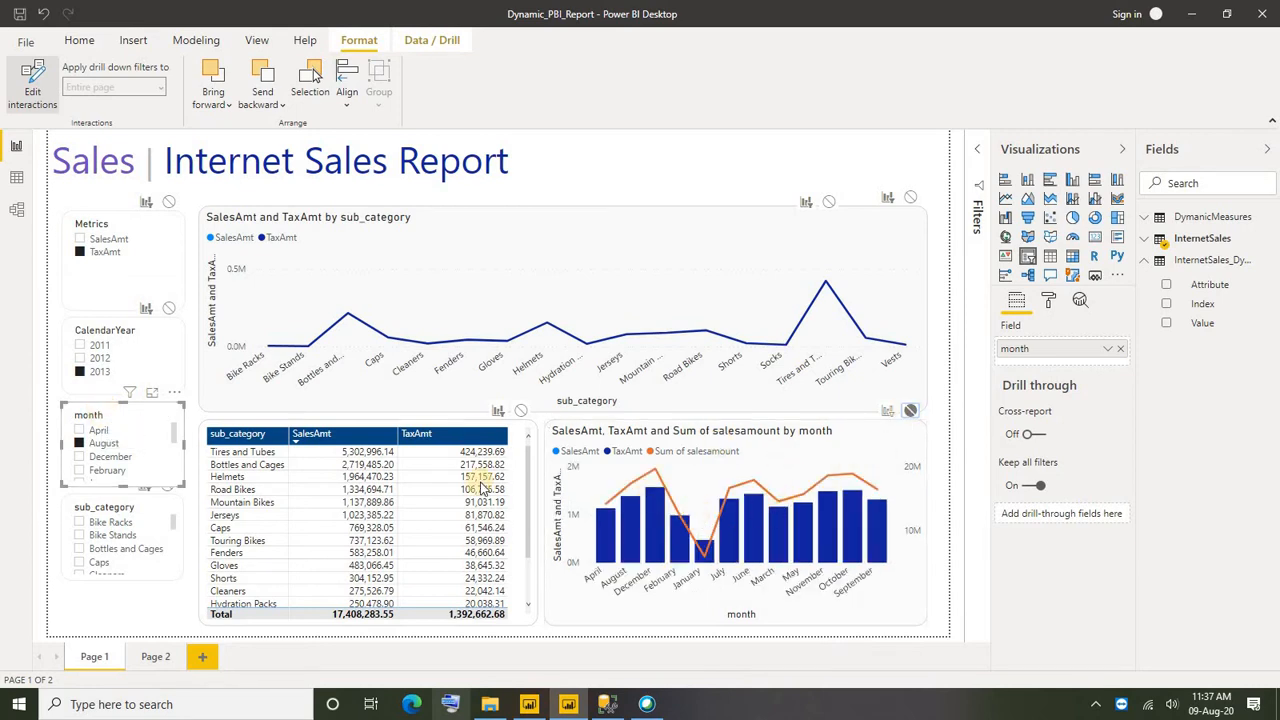
{"action": "left_click", "coordinate": [79, 456]}
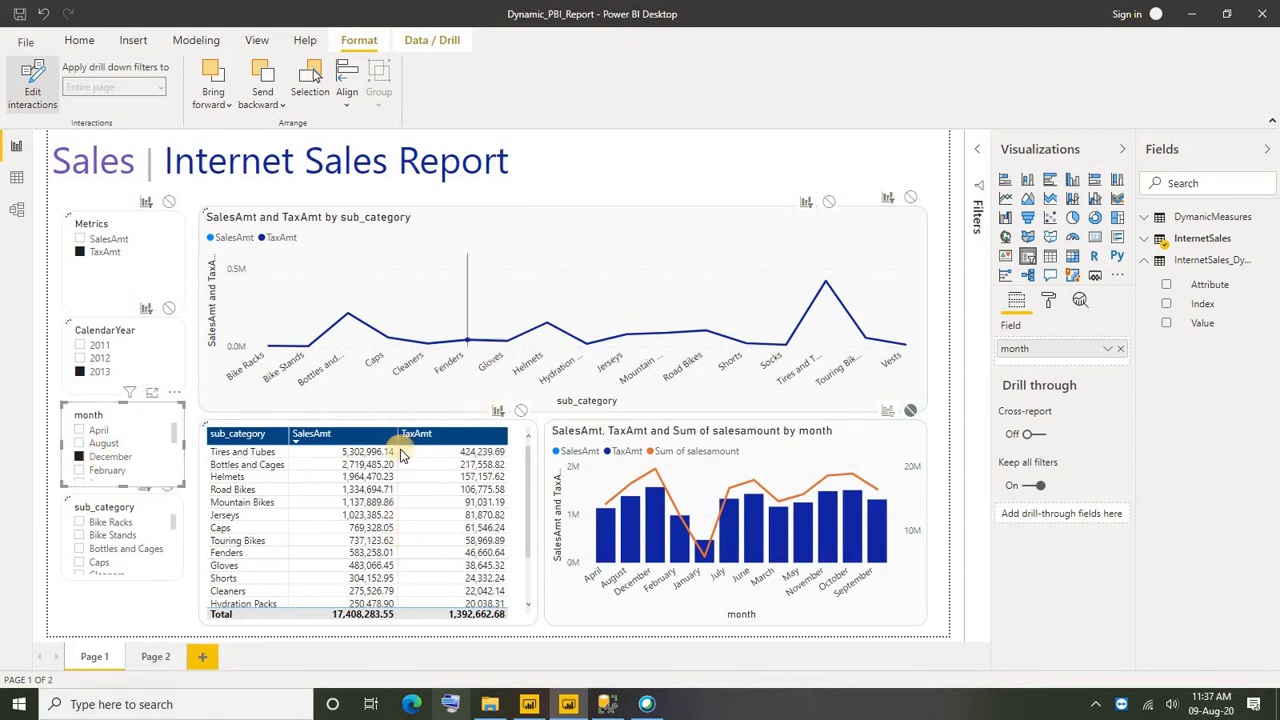
{"action": "left_click", "coordinate": [425, 340]}
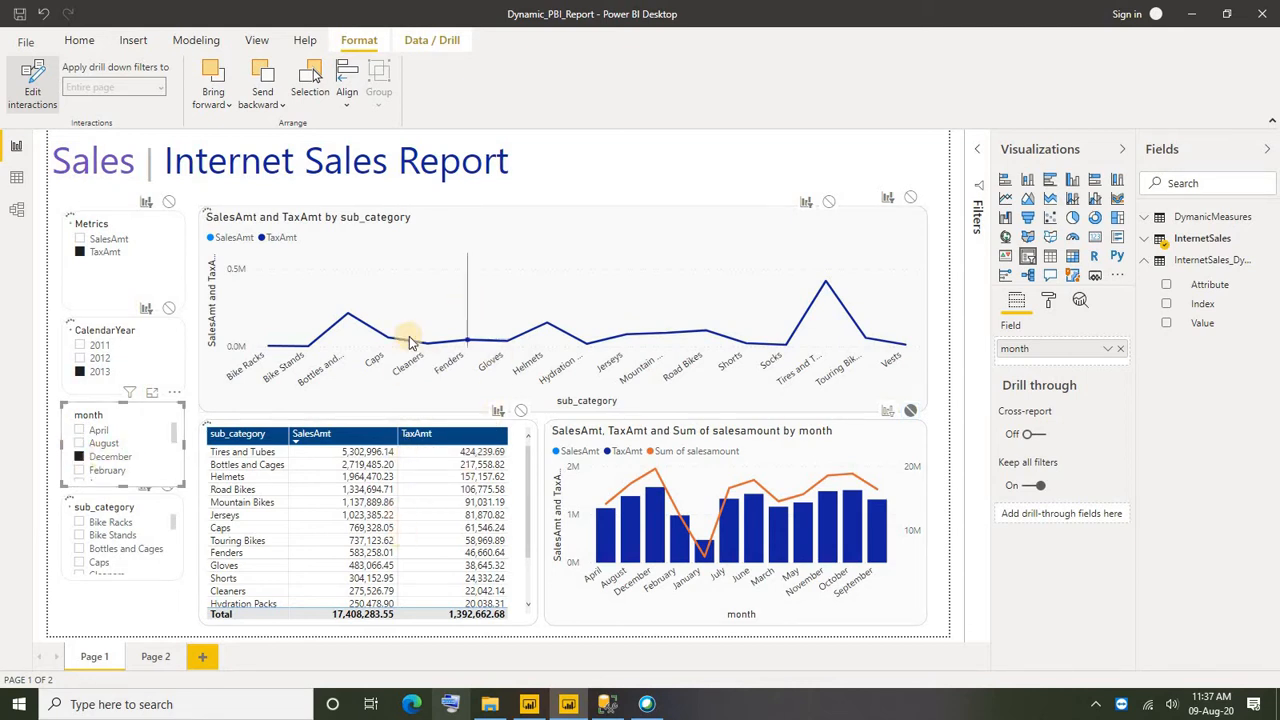
Clear the selections in the month and CalendarYear slicers
{"action": "left_click", "coordinate": [866, 434]}
{"action": "left_click", "coordinate": [151, 415]}
{"action": "left_click", "coordinate": [151, 330]}
Choose Caps in the sub_category slicer, and set that slicer's interactions with the sub_category table and the line chart to None
{"action": "left_click", "coordinate": [118, 500]}
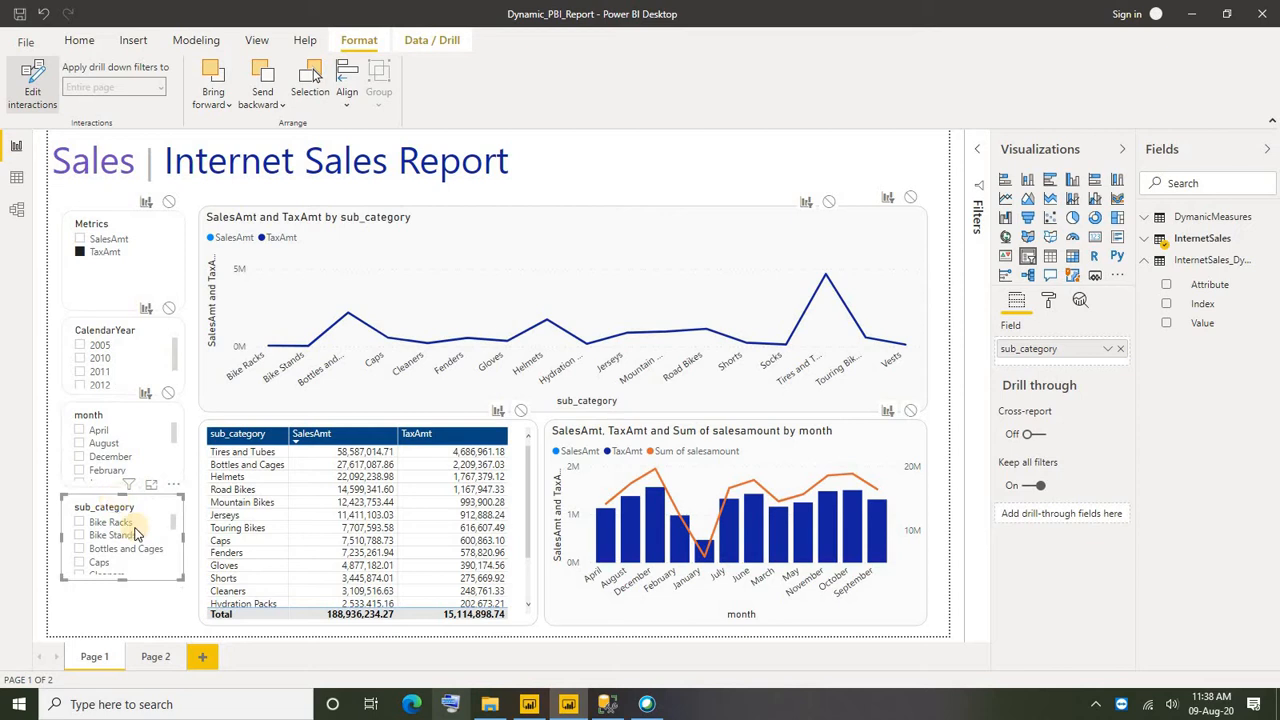
{"action": "left_click", "coordinate": [80, 563]}
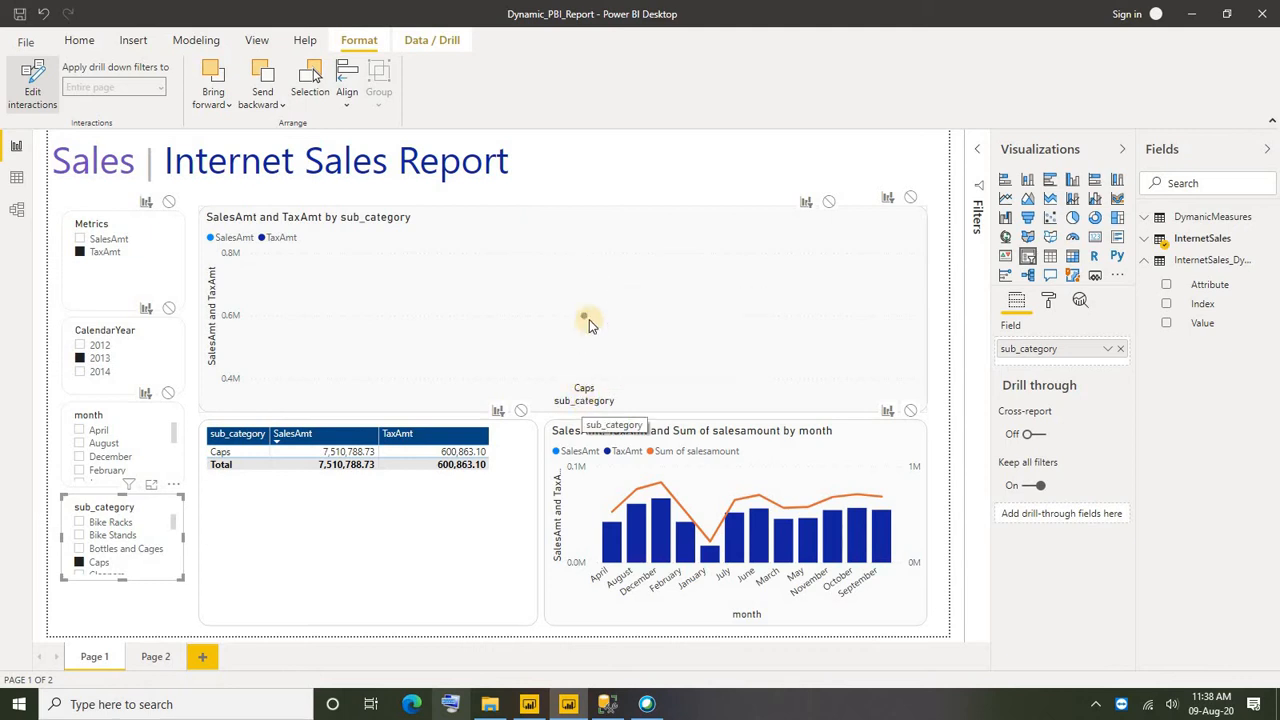
{"action": "mouse_move", "coordinate": [589, 323]}
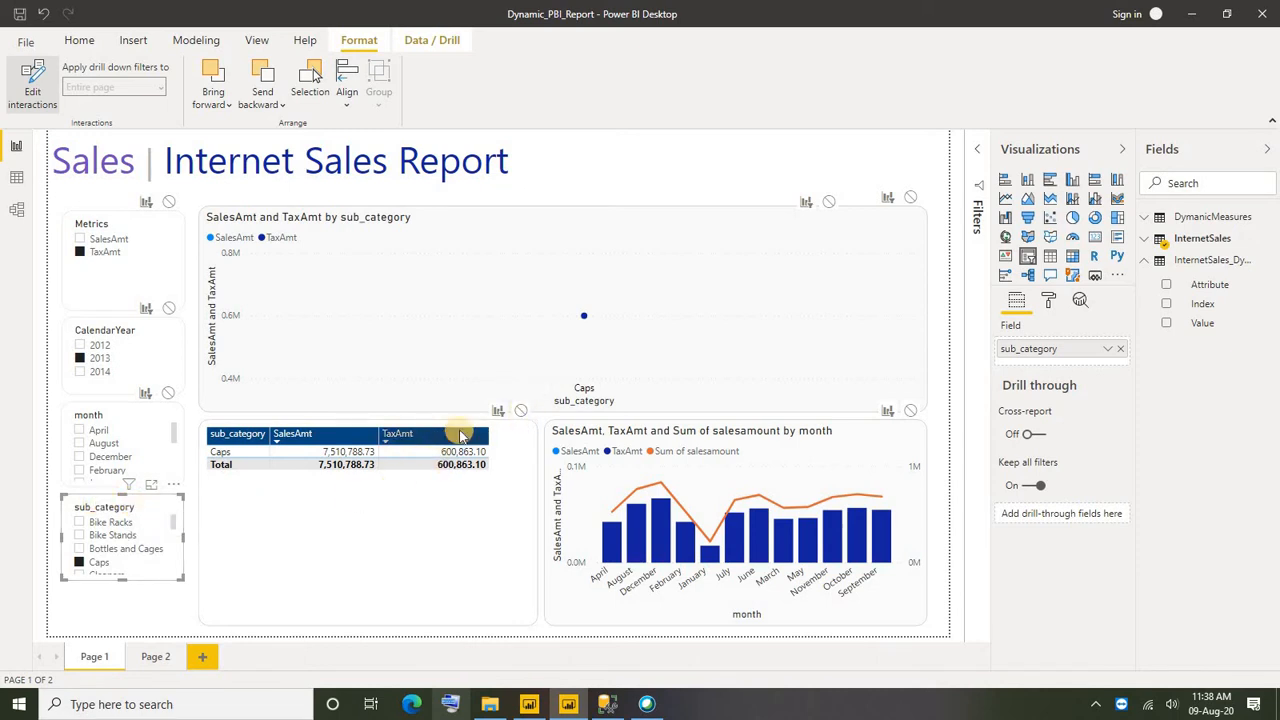
{"action": "left_click", "coordinate": [521, 411]}
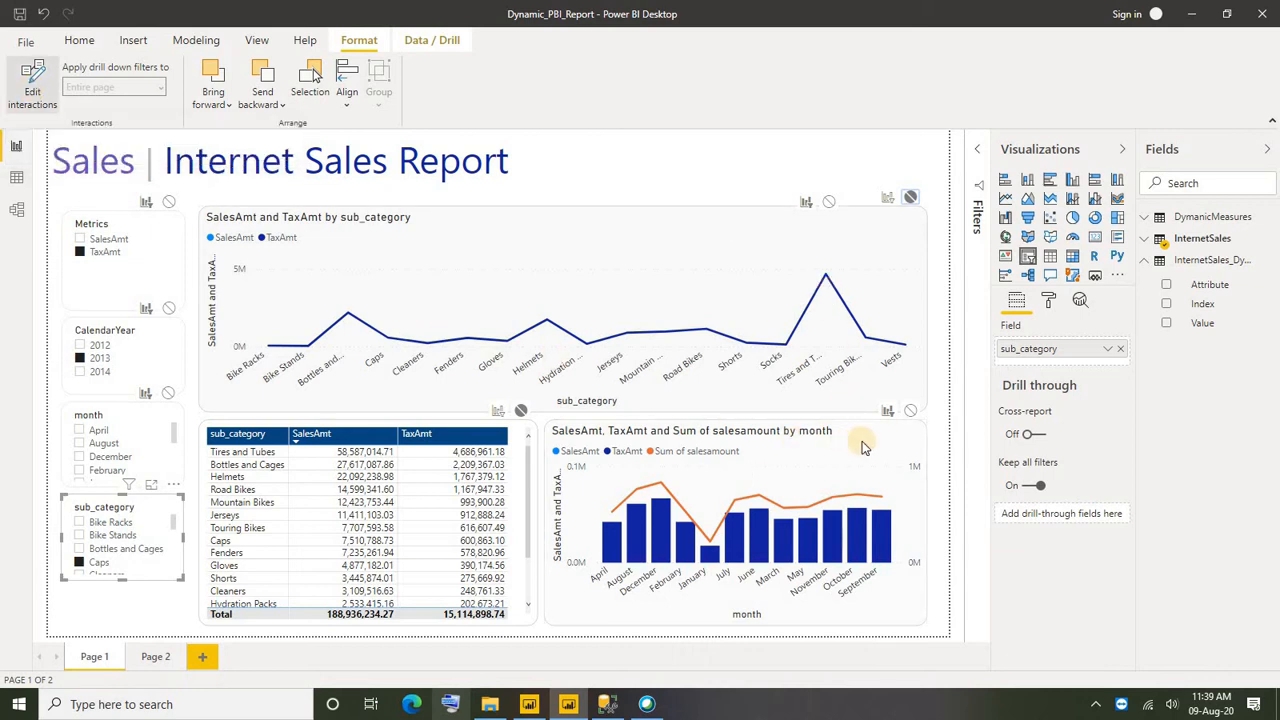
{"action": "left_click", "coordinate": [877, 188]}
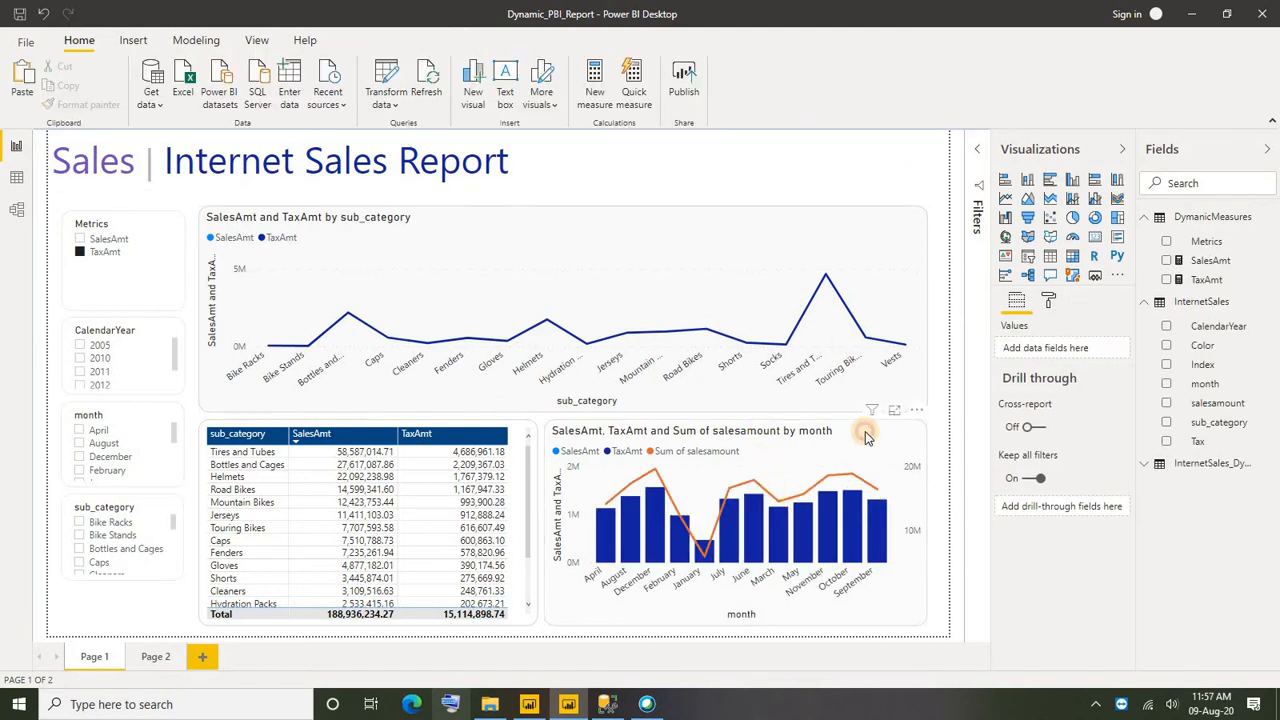
Switch the Metrics slicer between SalesAmt and TaxAmt, comparing the monthly combo chart's columns with its line, and end on TaxAmt
{"action": "left_click", "coordinate": [865, 436]}
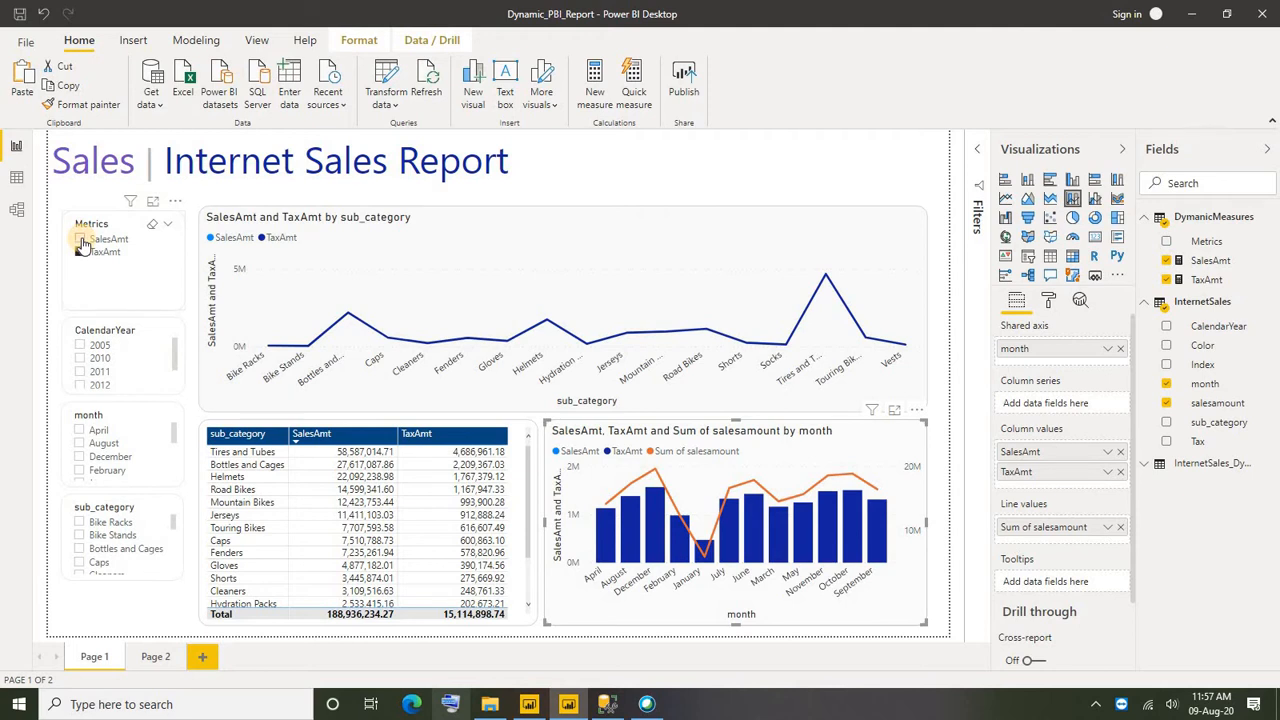
{"action": "left_click", "coordinate": [83, 244]}
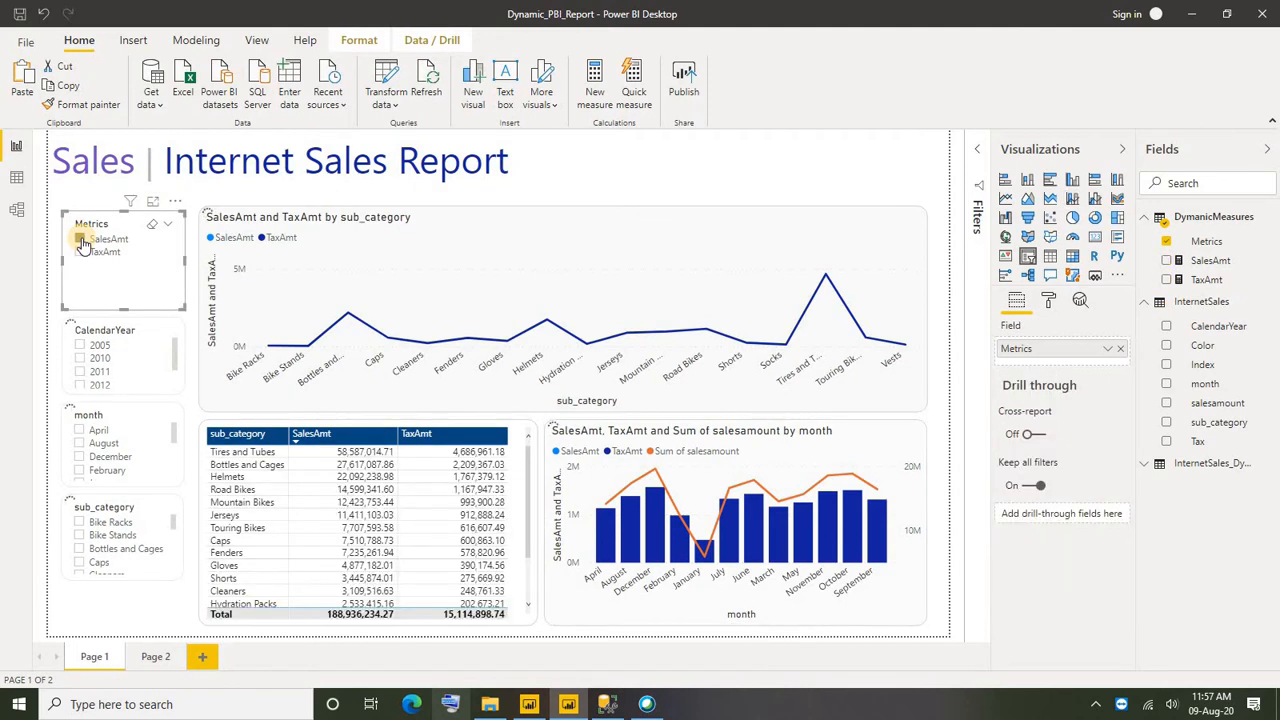
{"action": "left_click", "coordinate": [83, 244]}
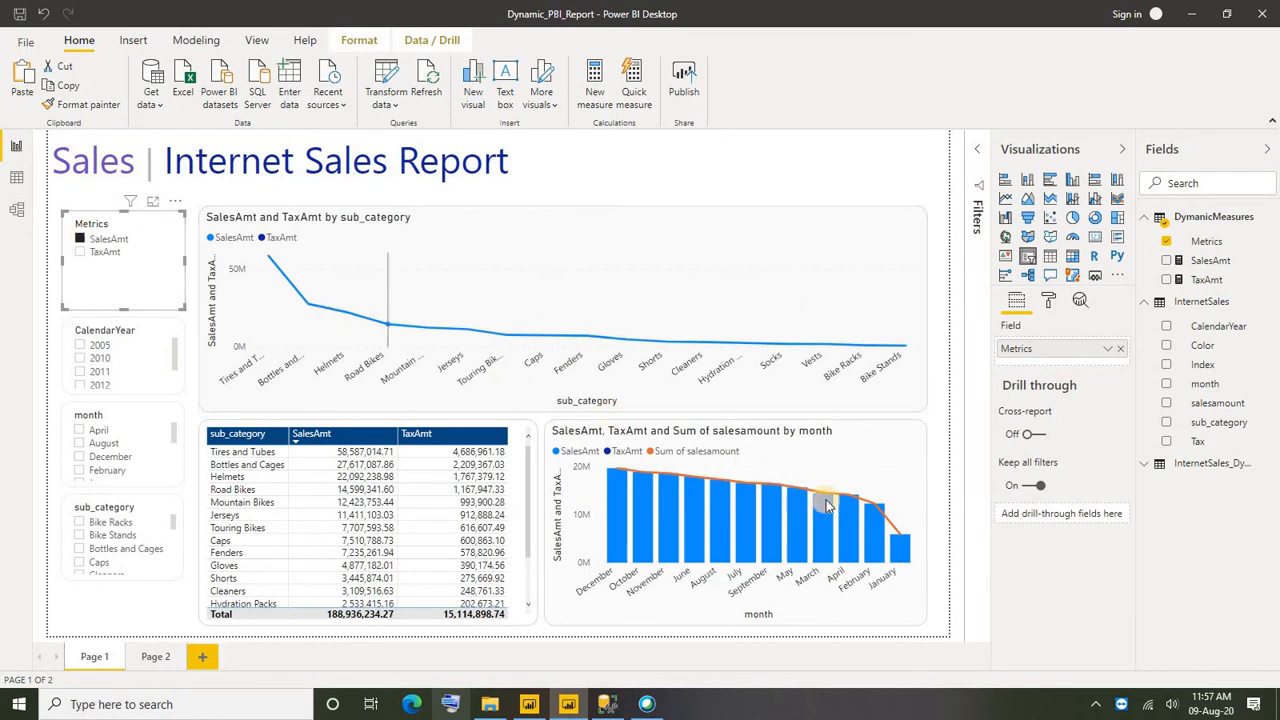
{"action": "left_click", "coordinate": [81, 252]}
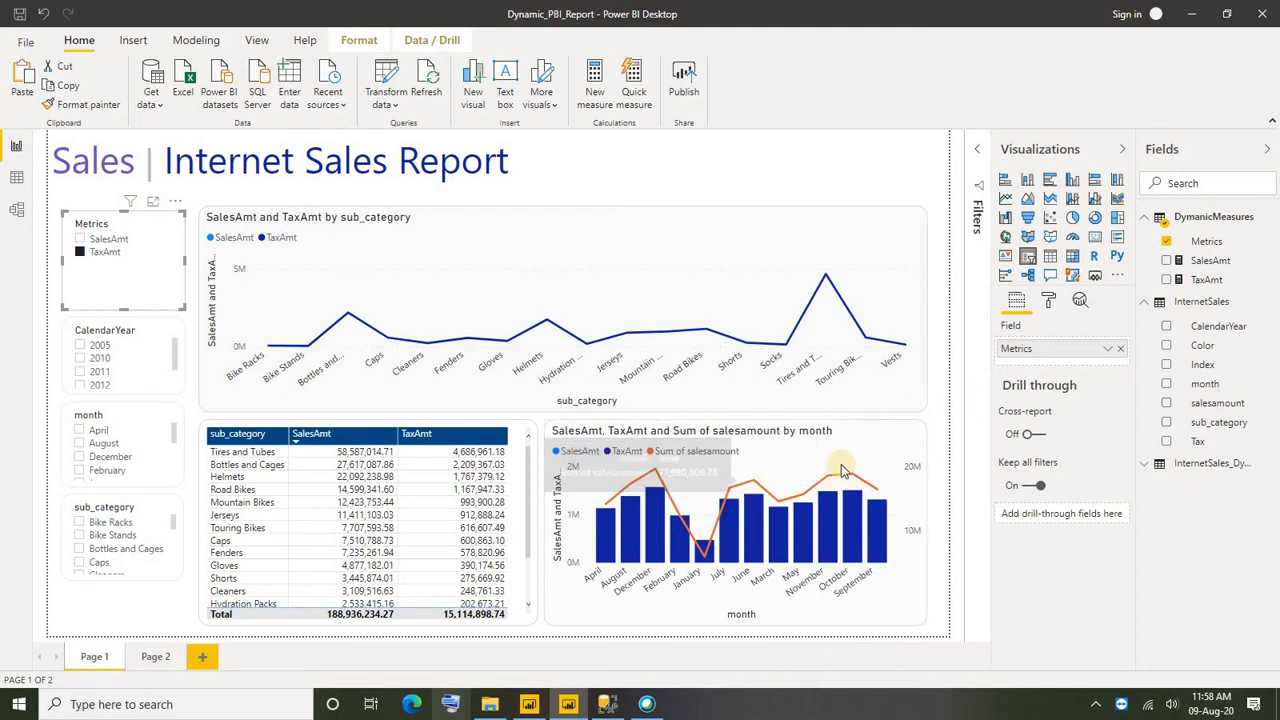
{"action": "left_click", "coordinate": [80, 243]}
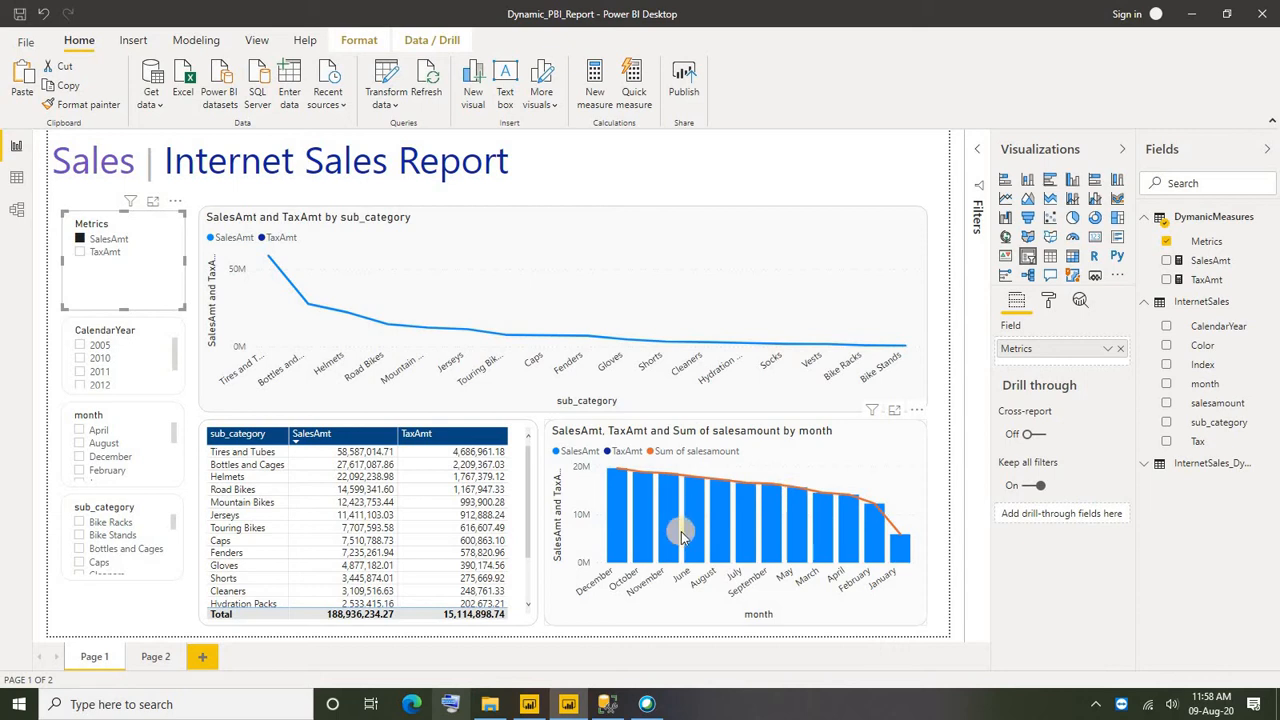
{"action": "left_click", "coordinate": [118, 256]}
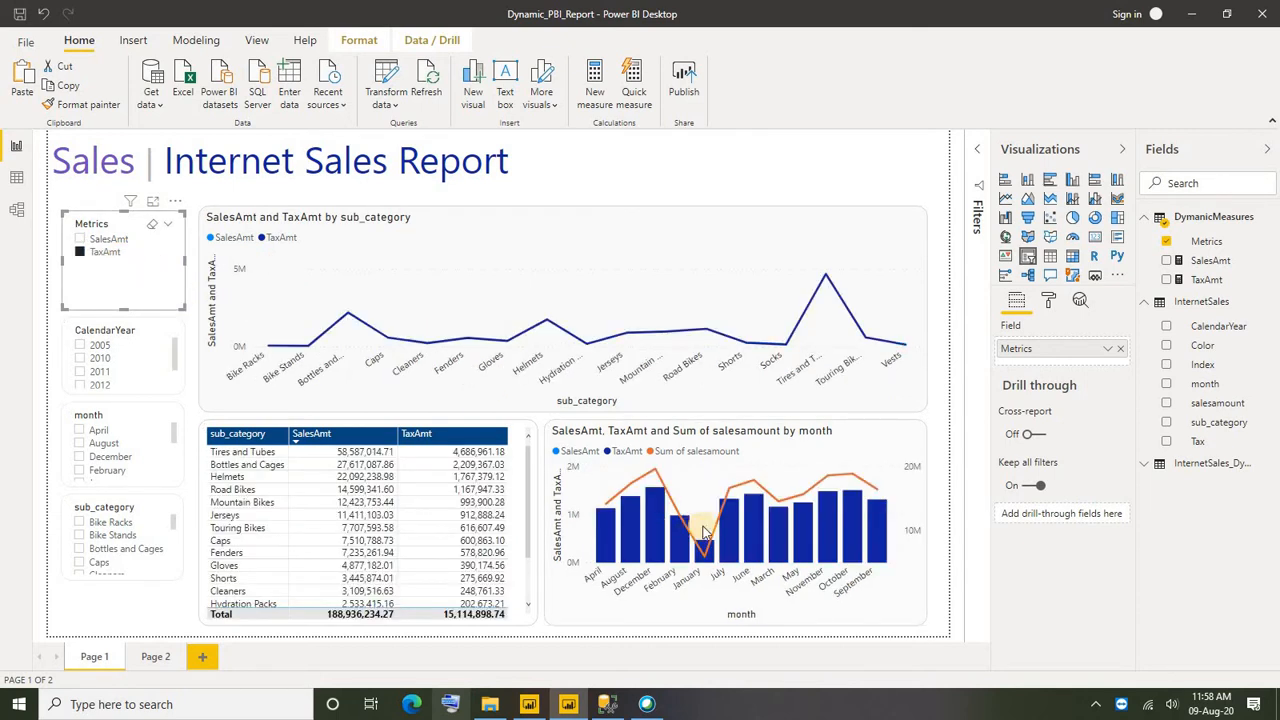
{"action": "left_click", "coordinate": [104, 239]}
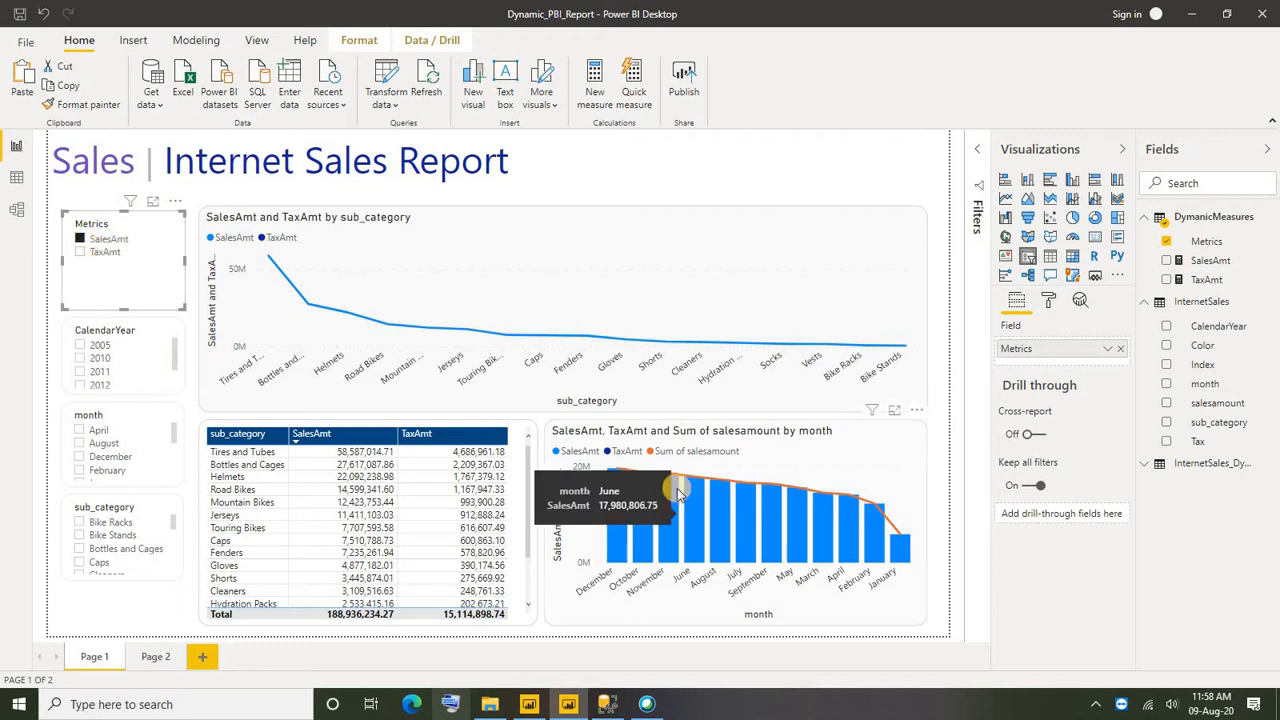
{"action": "left_click", "coordinate": [104, 252]}
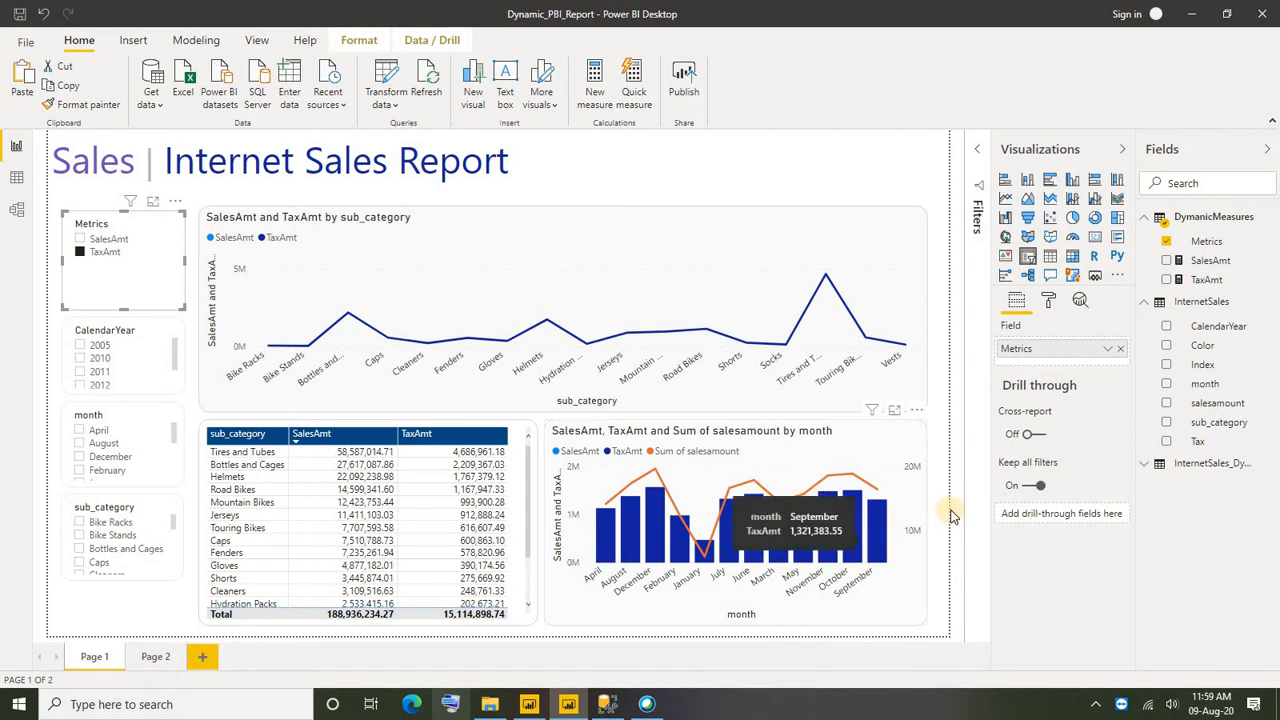
Review the monthly combo chart's format settings and its assigned fields, including the field used for Line values
{"action": "left_click", "coordinate": [883, 440]}
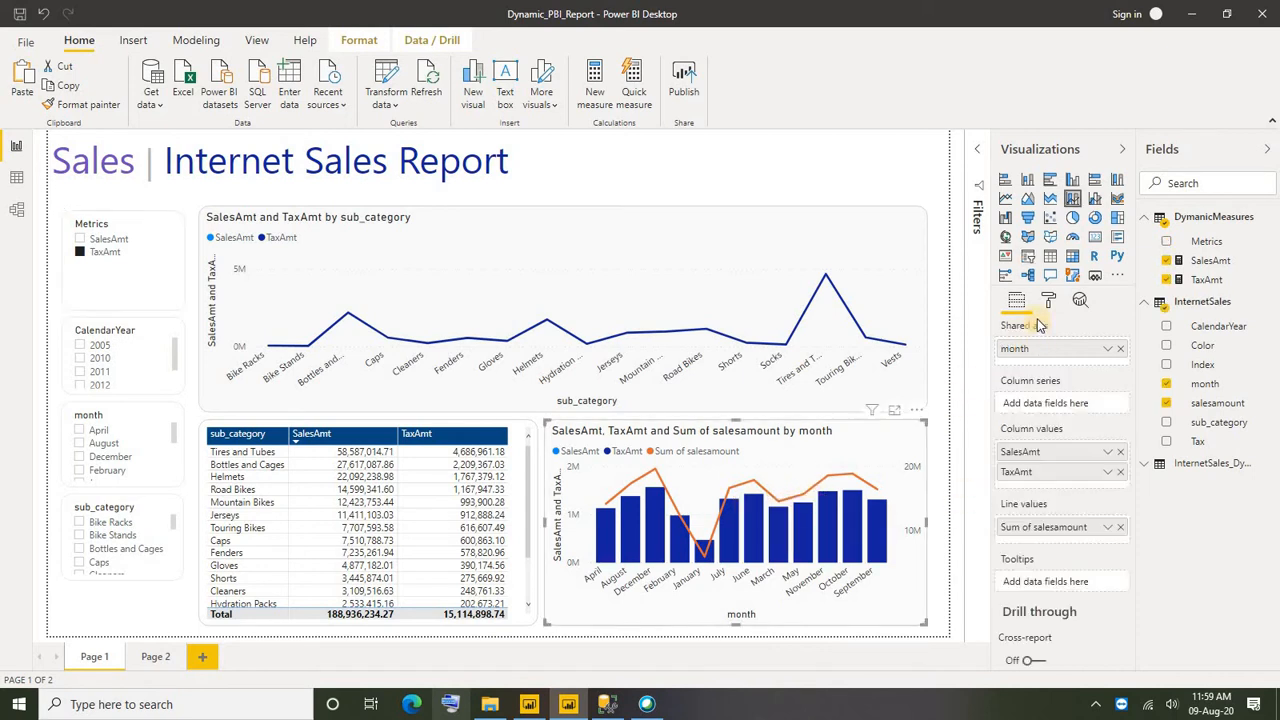
{"action": "left_click", "coordinate": [1047, 303]}
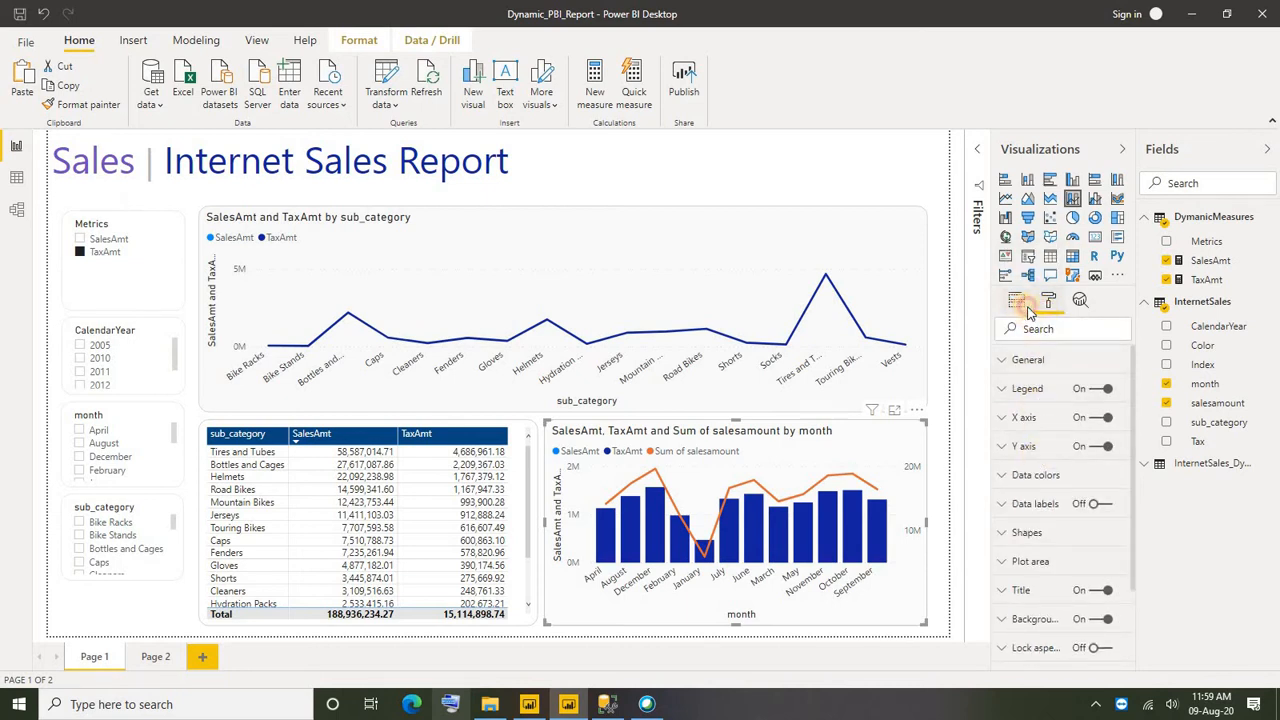
{"action": "left_click", "coordinate": [1017, 301]}
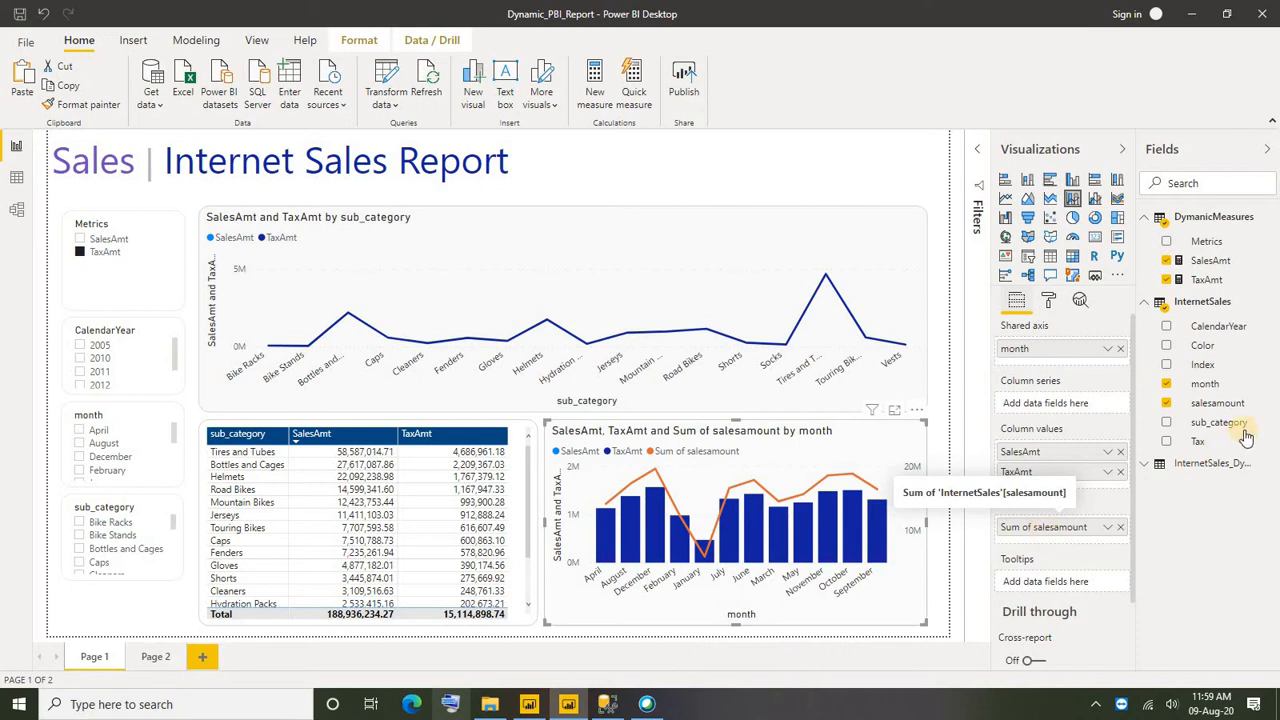
Create a measure named Trend Line in the InternetSales table and begin its formula with the CALCULATE function
{"action": "right_click", "coordinate": [1193, 305]}
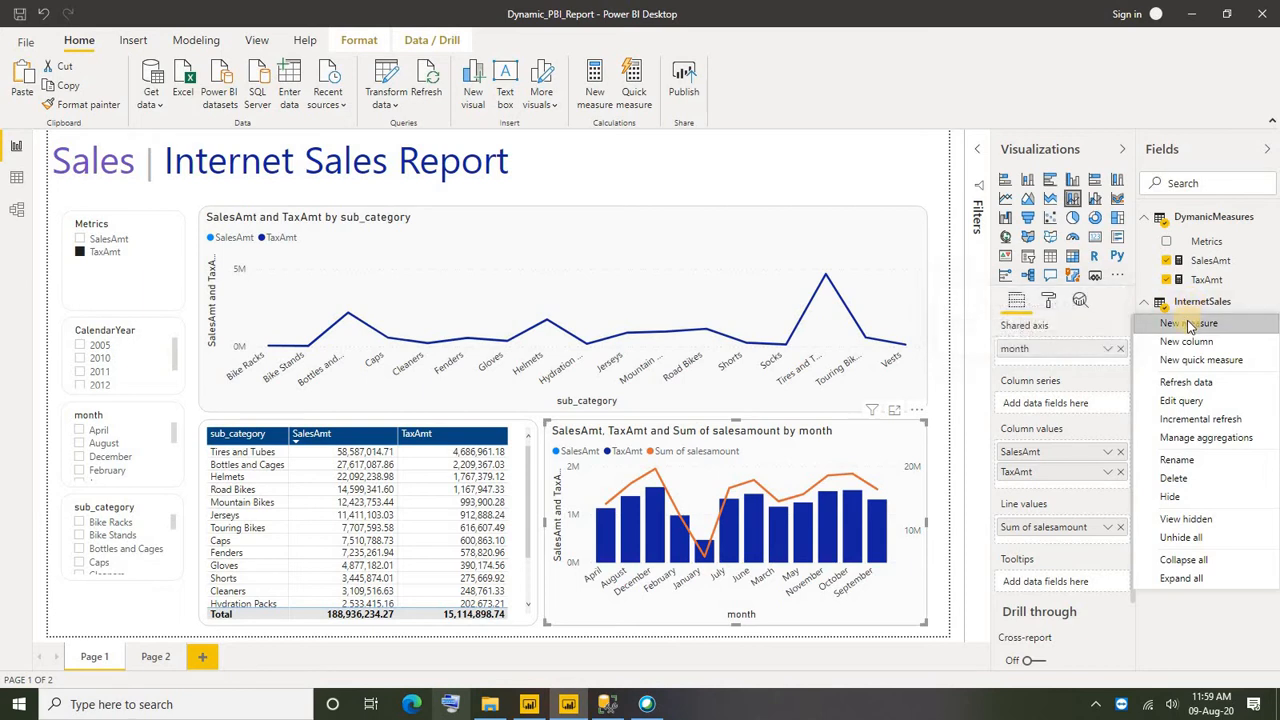
{"action": "left_click", "coordinate": [1190, 325]}
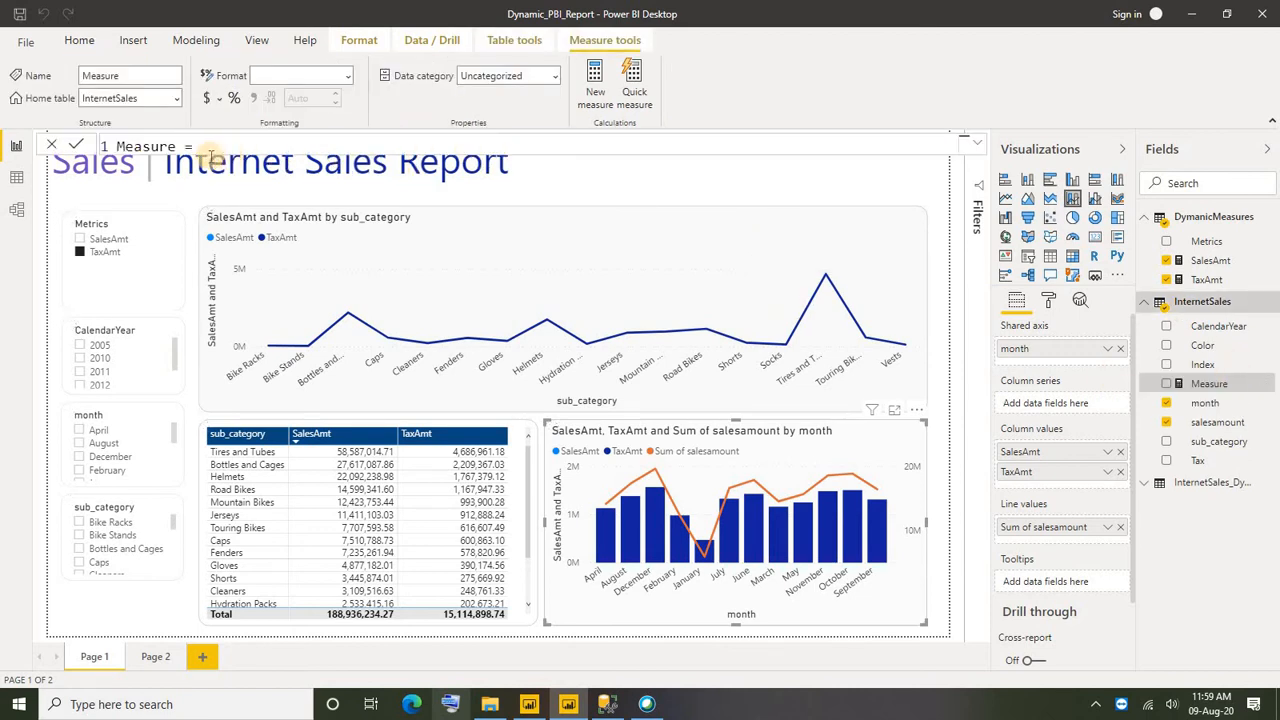
{"action": "left_click", "coordinate": [974, 143]}
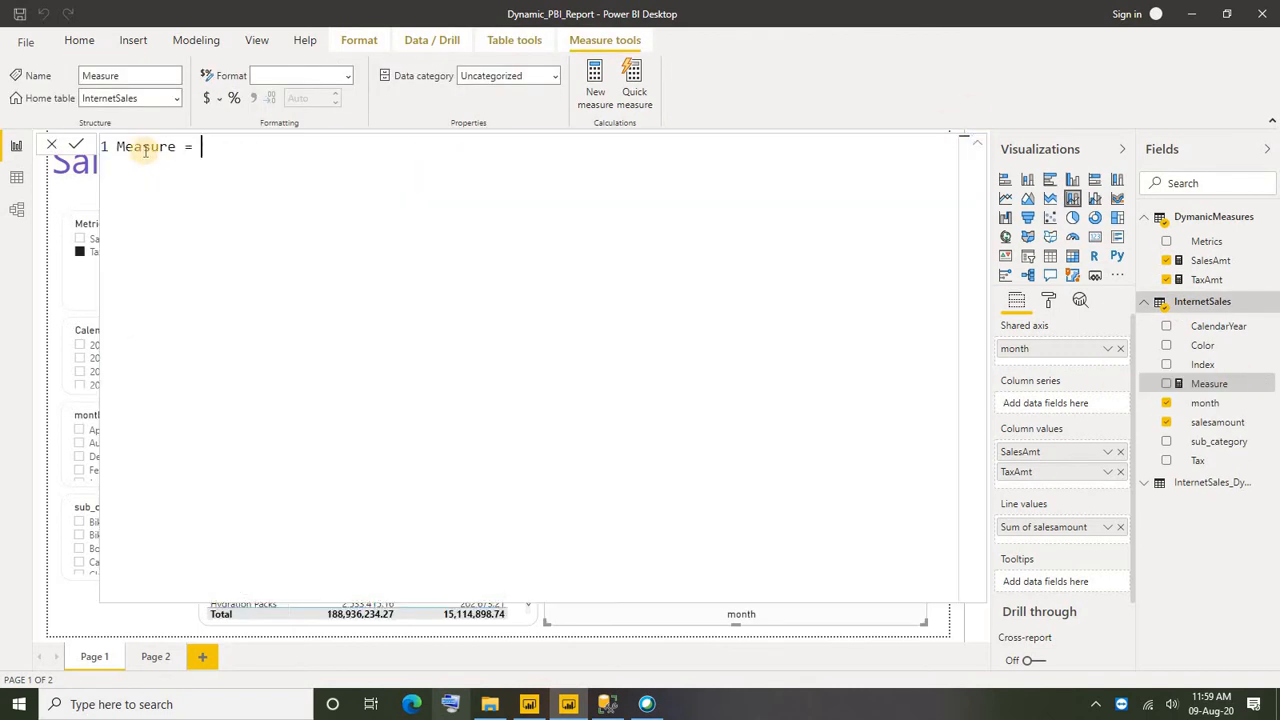
{"action": "double_click", "coordinate": [145, 148]}
{"action": "type", "text": "Trend Line = cal"}
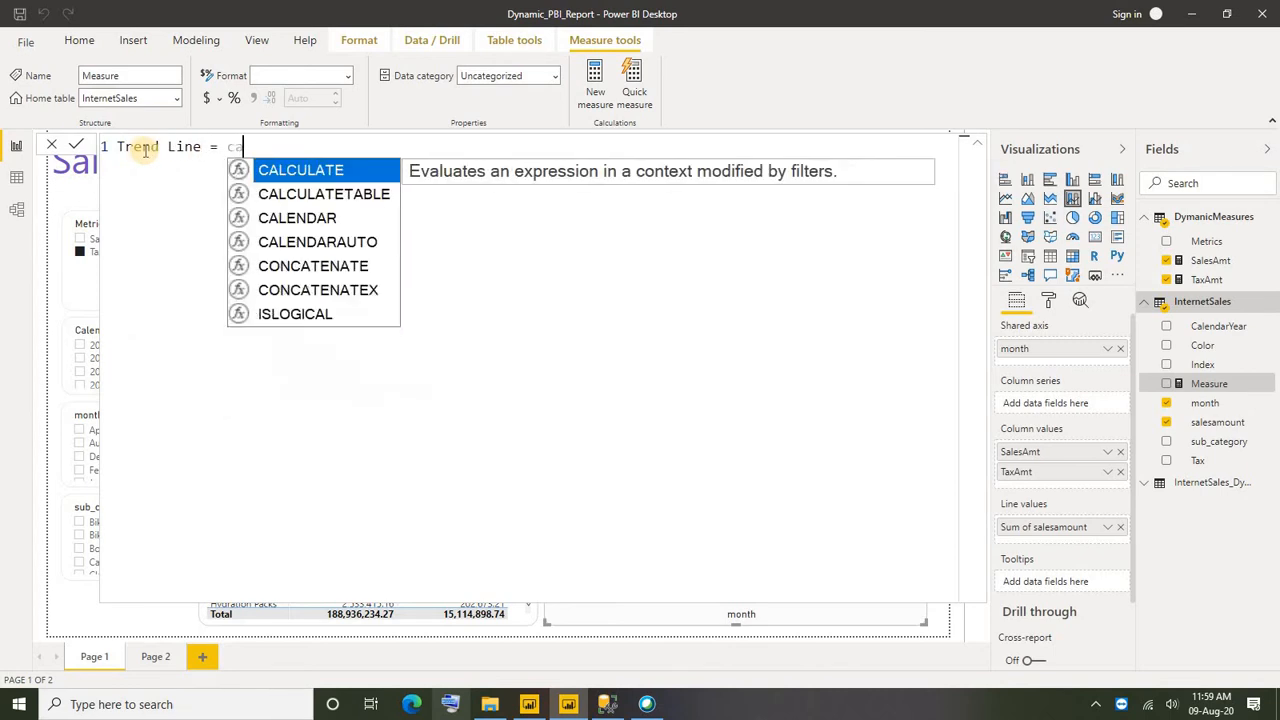
{"action": "left_click", "coordinate": [285, 175]}
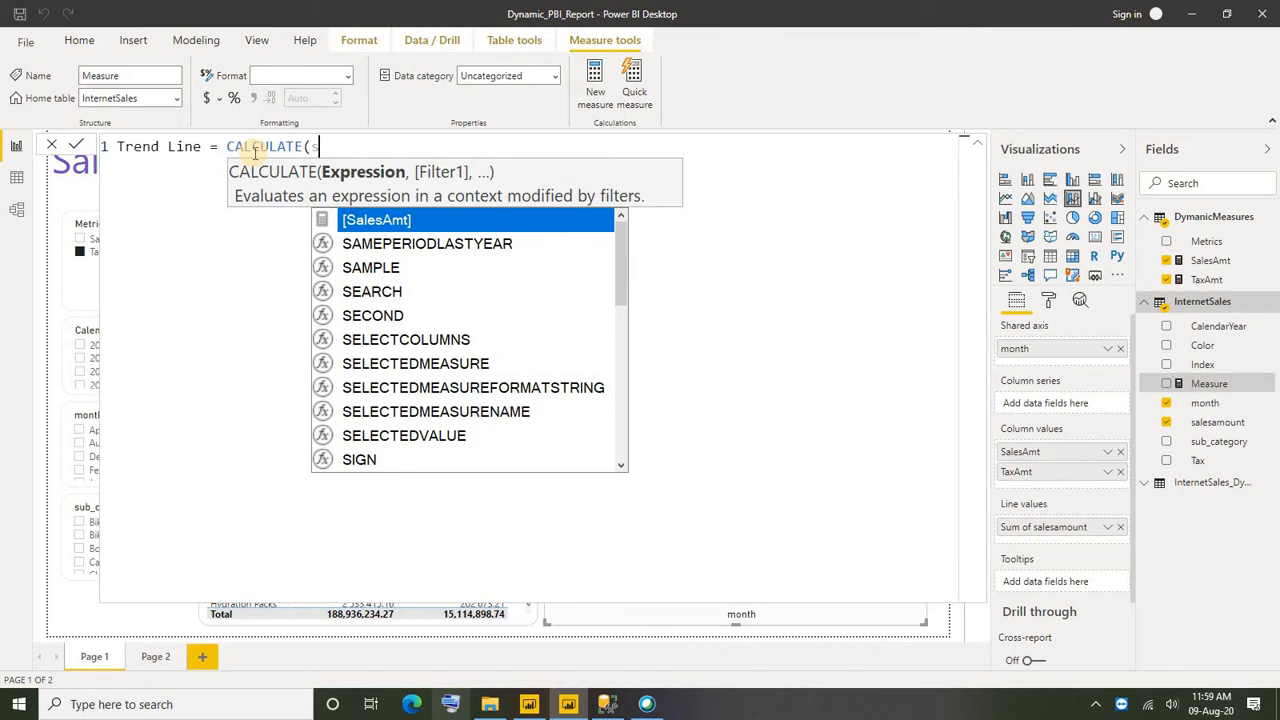
Inside CALCULATE, nest a SWITCH function whose expression is SELECTEDVALUE of the DymanicMeasures[Metrics] column
{"action": "type", "text": "swi"}
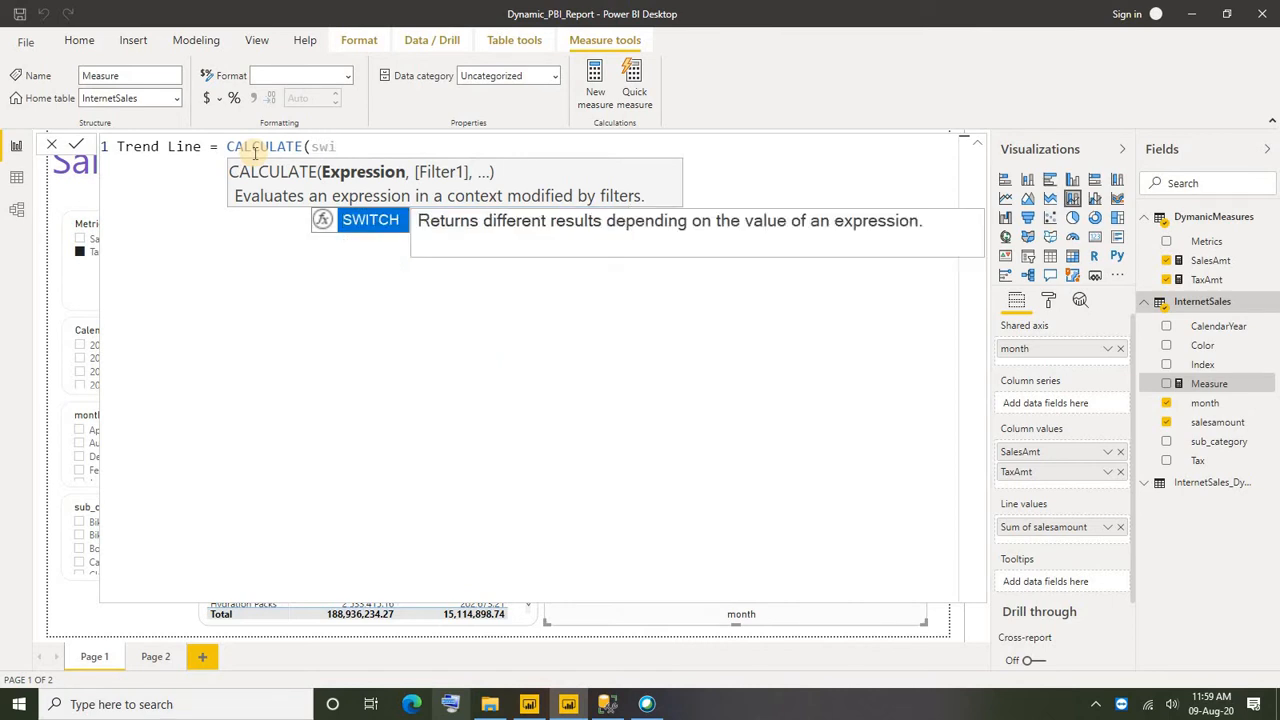
{"action": "left_click", "coordinate": [368, 222]}
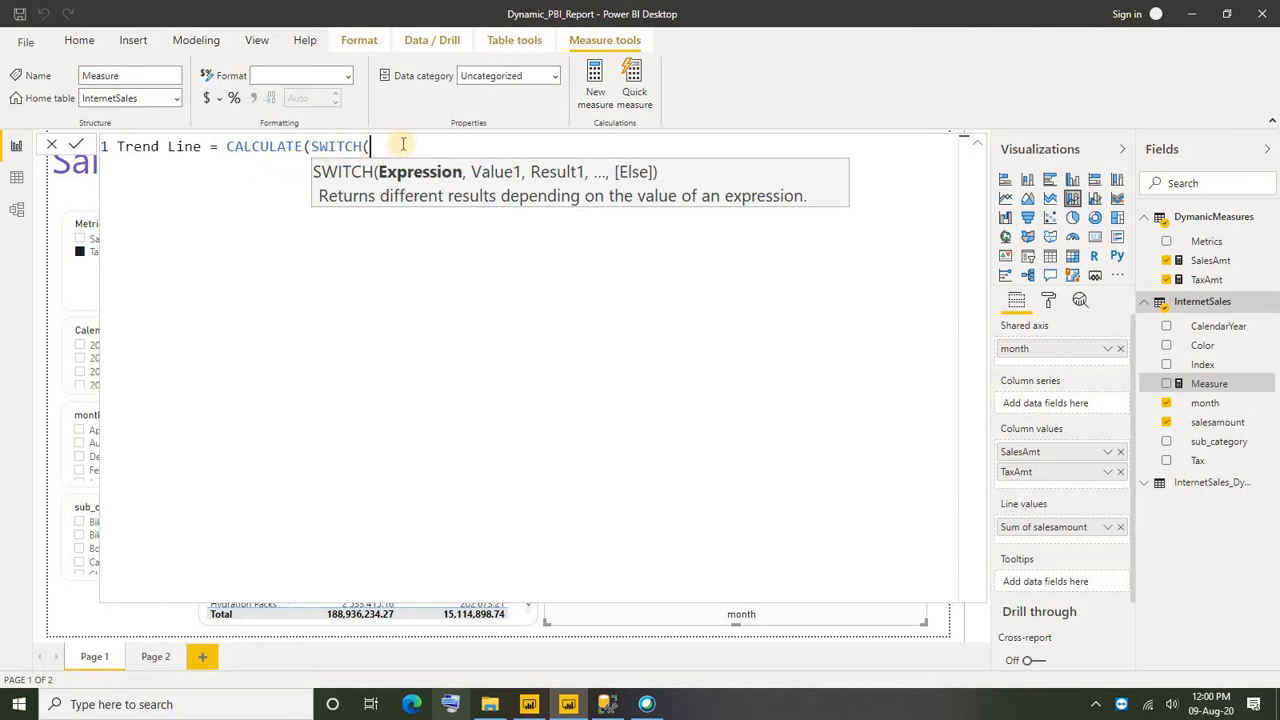
{"action": "type", "text": "se"}
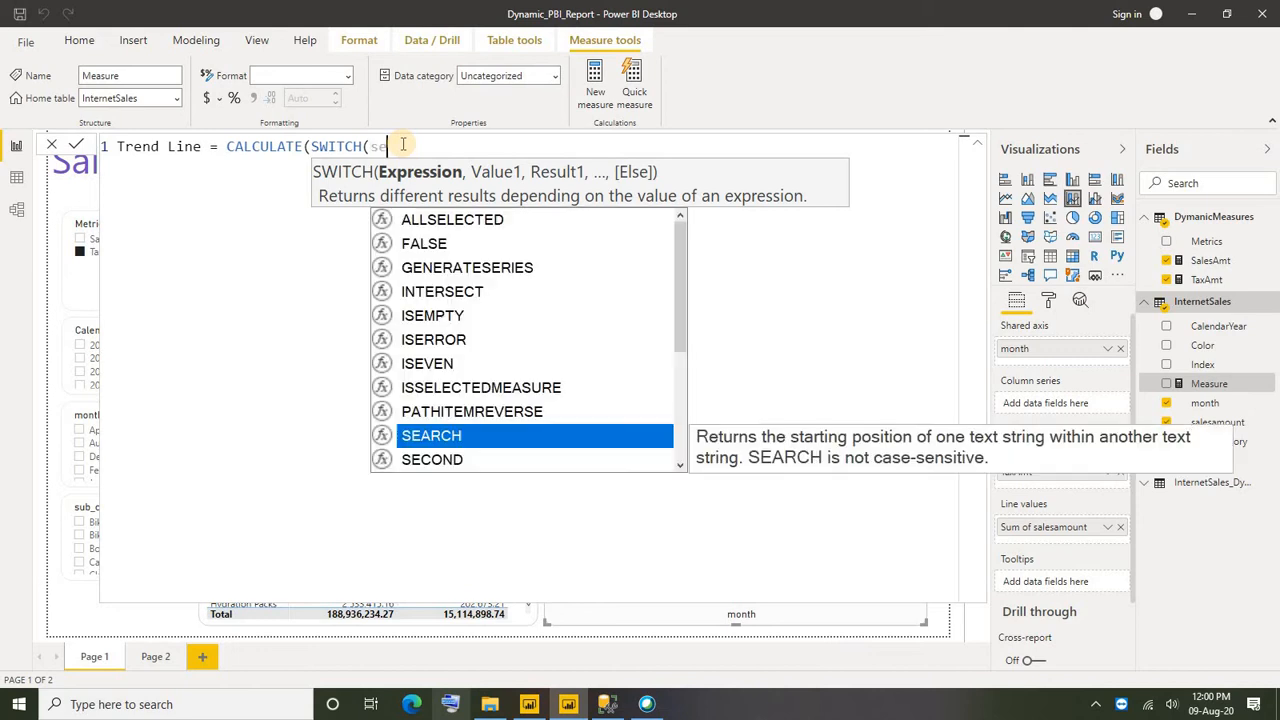
{"action": "type", "text": "l"}
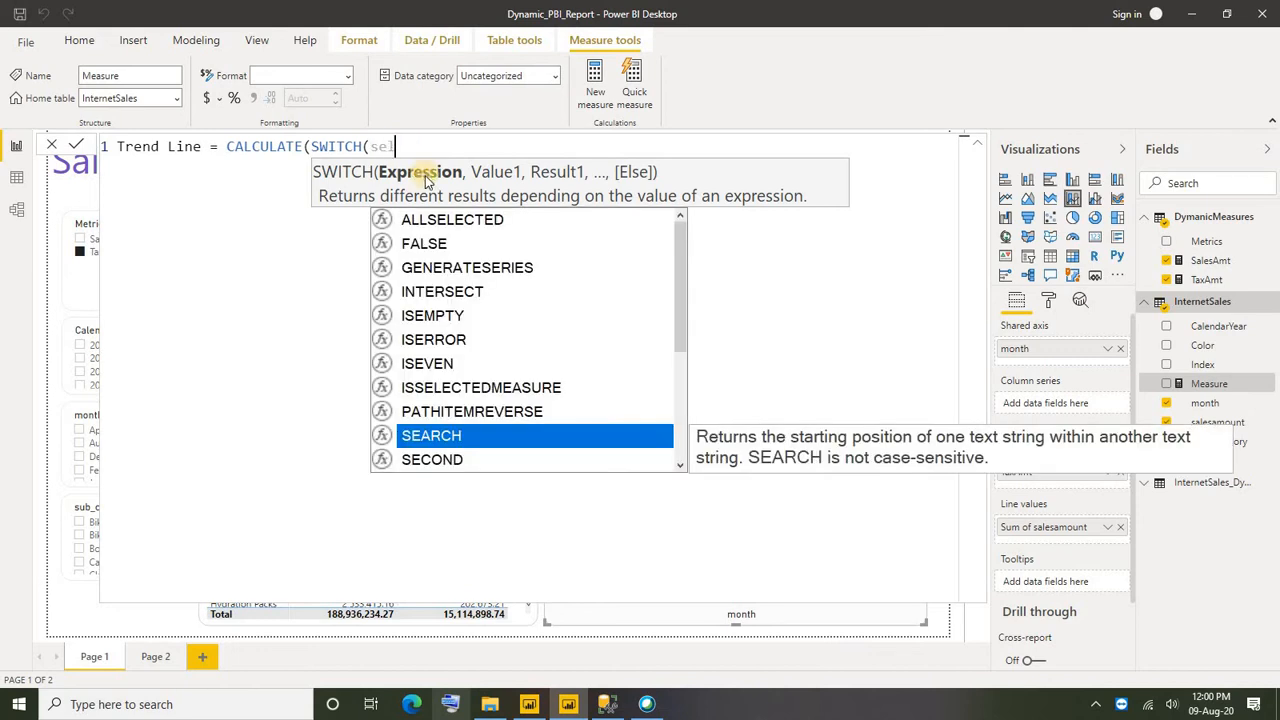
{"action": "type", "text": "ec"}
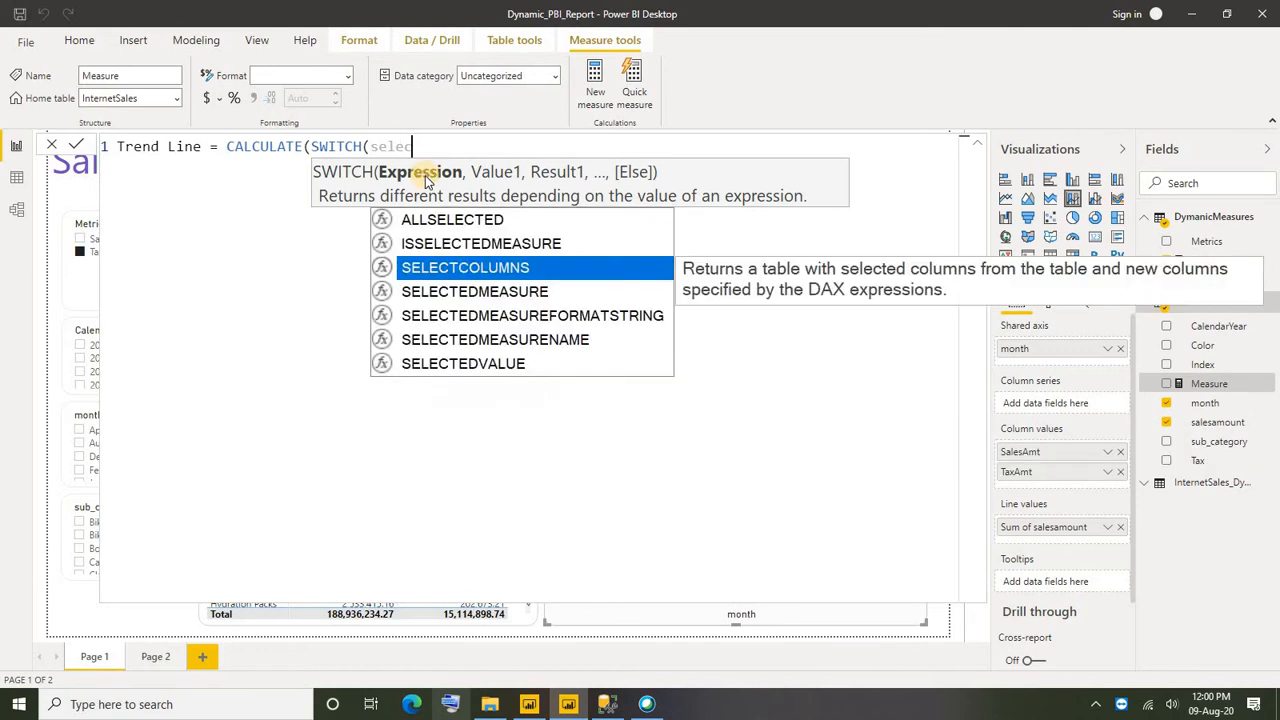
{"action": "left_click", "coordinate": [475, 364]}
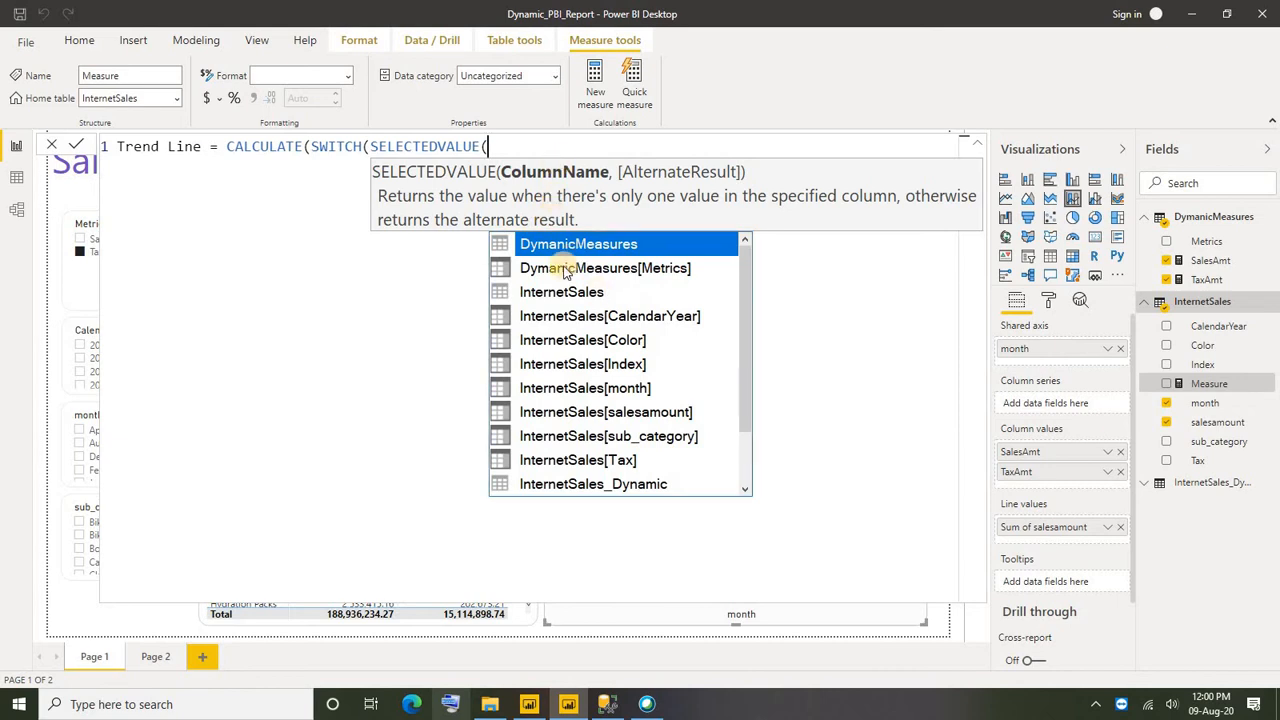
{"action": "left_click", "coordinate": [652, 268]}
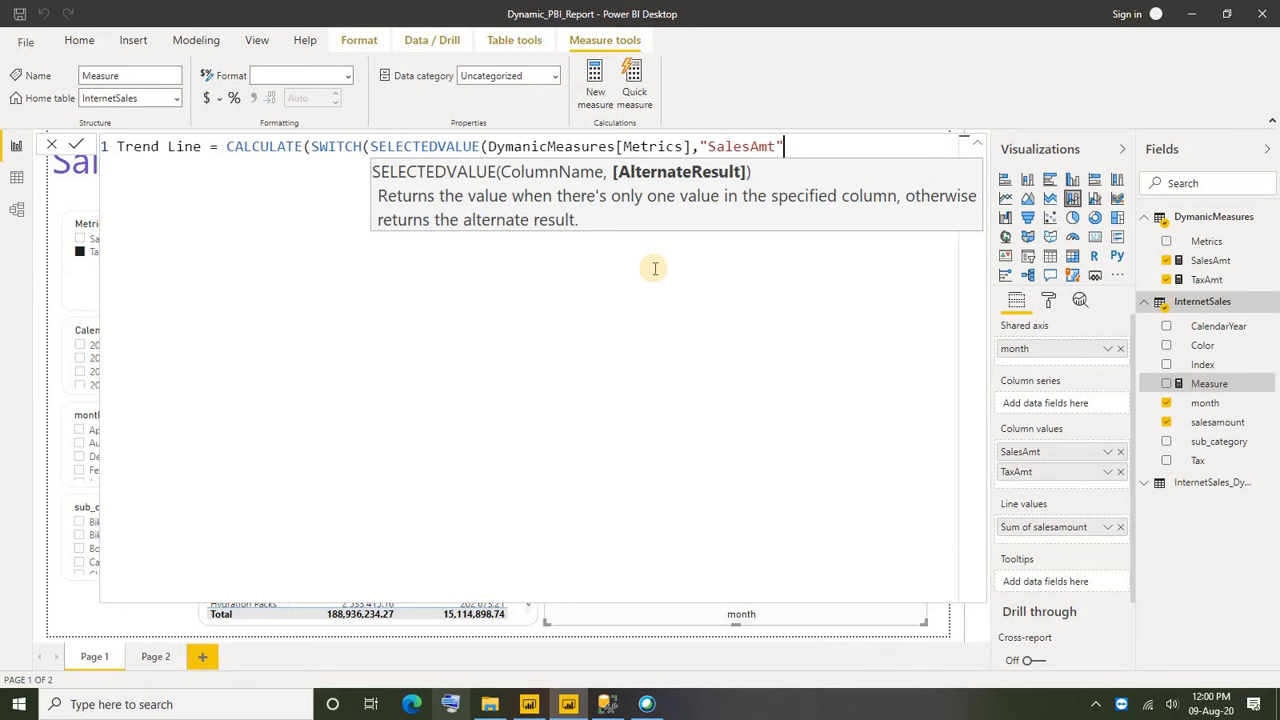
Add "SalesAmt" to the Trend Line formula, followed by SUM(InternetSales[Tax]) as its result
{"action": "type", "text": ","}
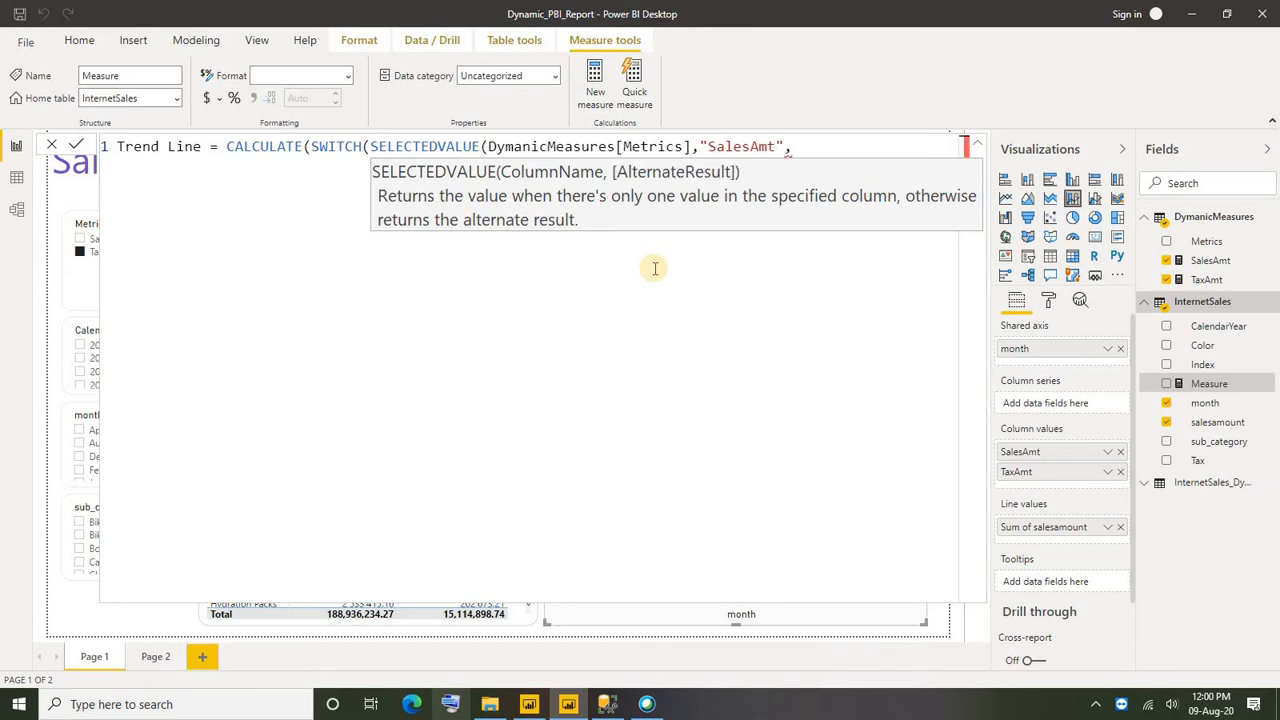
{"action": "type", "text": "sum"}
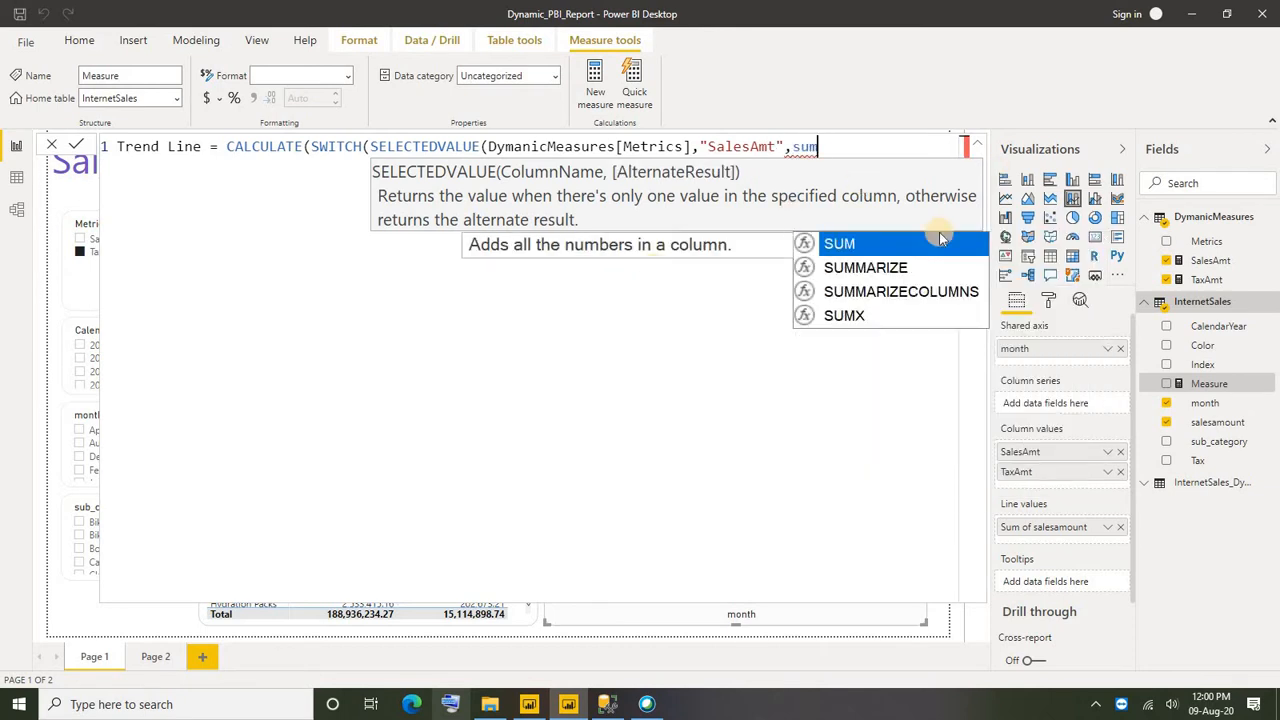
{"action": "double_click", "coordinate": [846, 244]}
{"action": "type", "text": "ta"}
{"action": "double_click", "coordinate": [909, 221]}
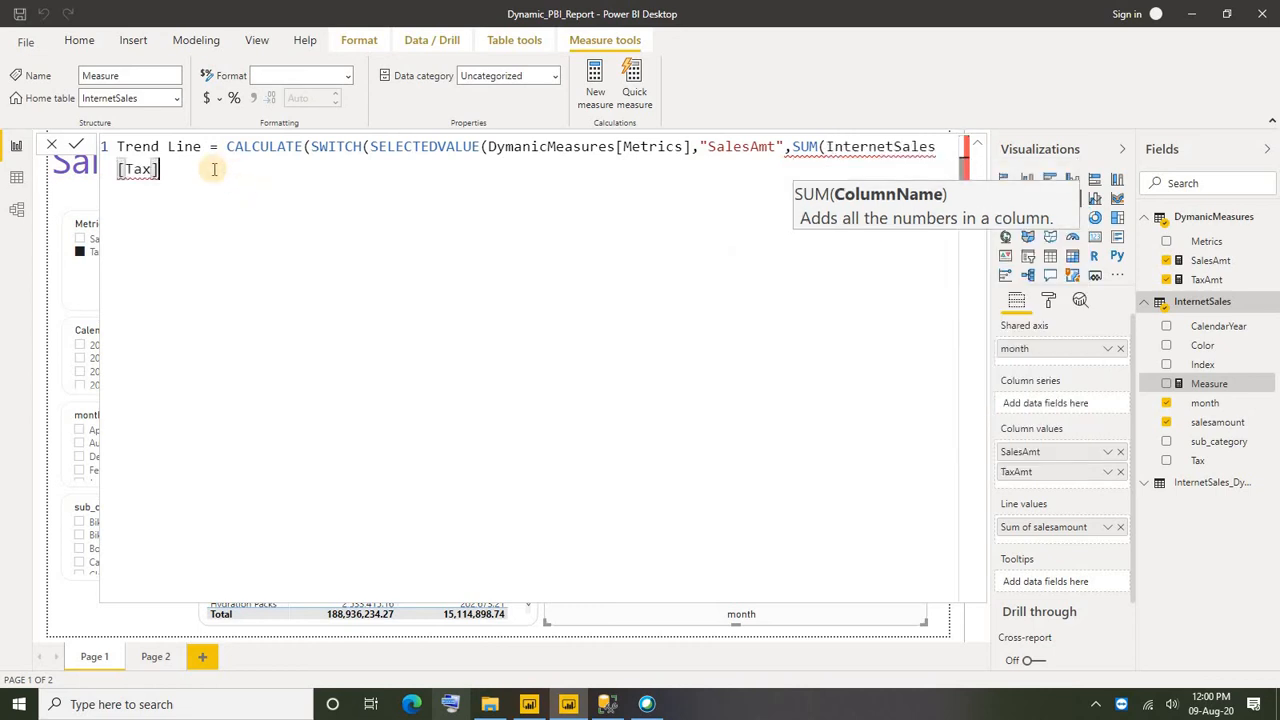
Add SUM(InternetSales[salesamount]) as the last argument of the Trend Line formula and close the open parentheses
{"action": "type", "text": "),"}
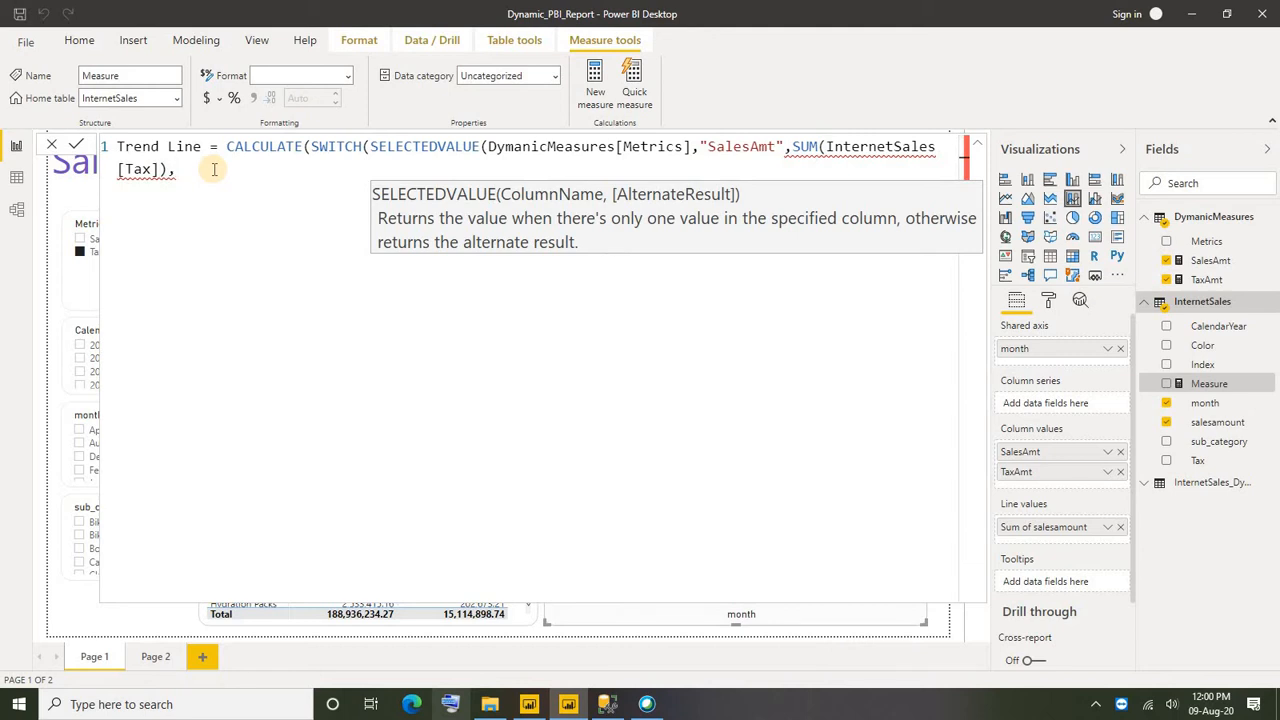
{"action": "type", "text": "sum"}
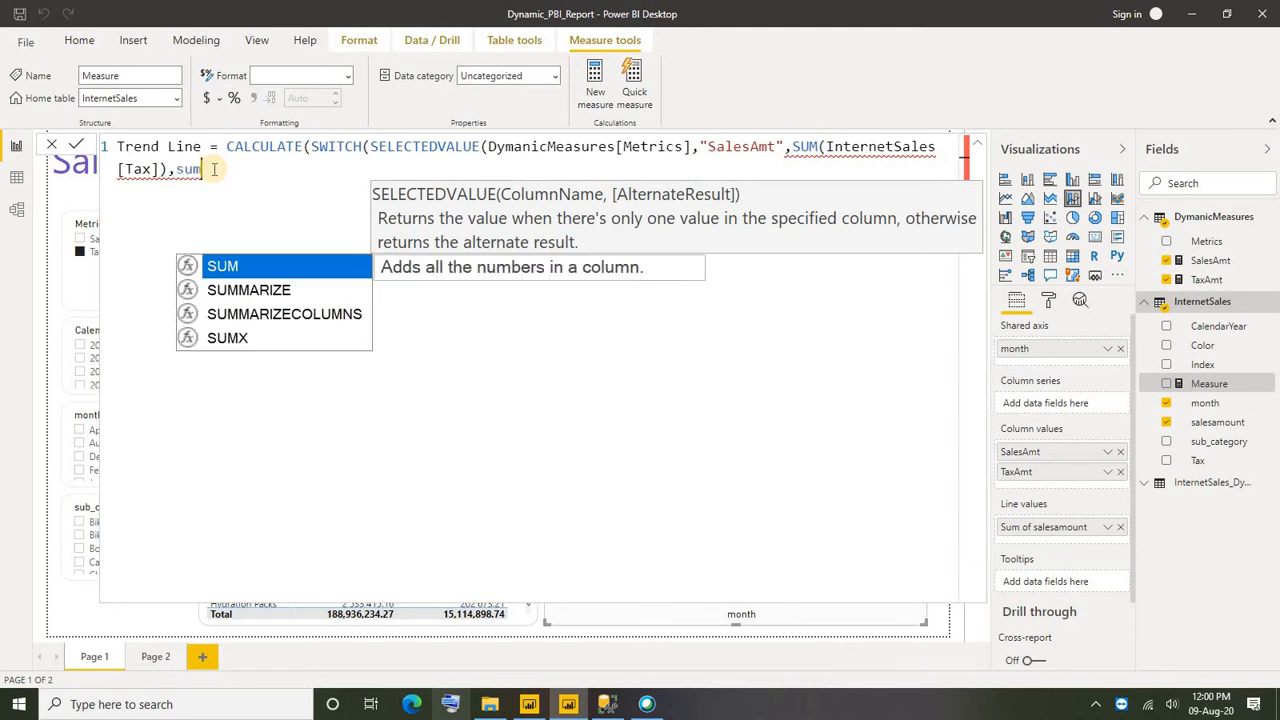
{"action": "double_click", "coordinate": [216, 267]}
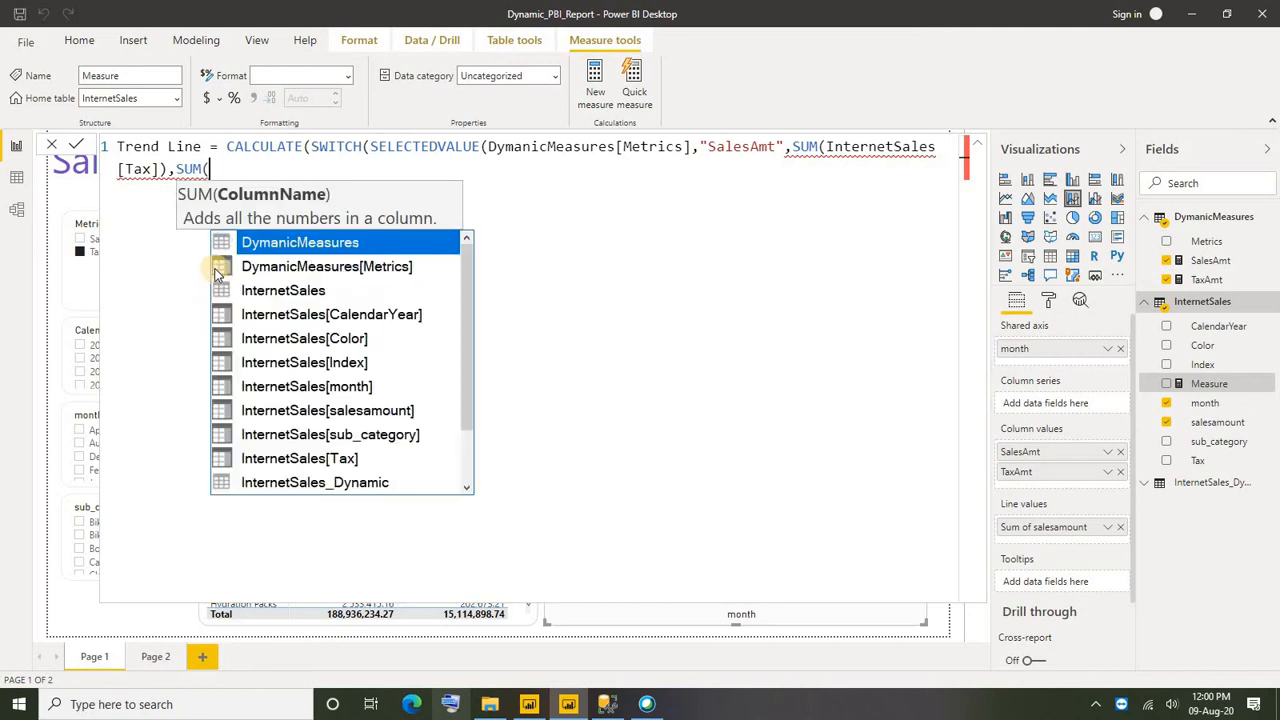
{"action": "type", "text": "sal"}
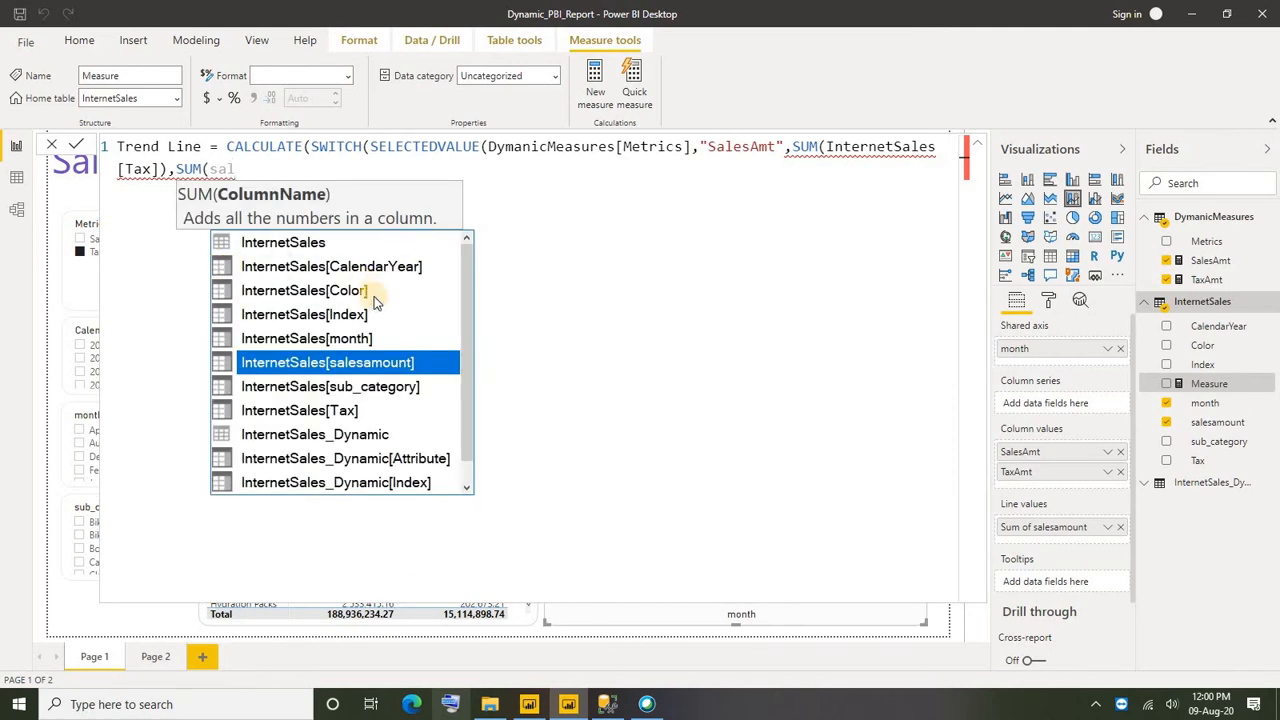
{"action": "left_click", "coordinate": [318, 360]}
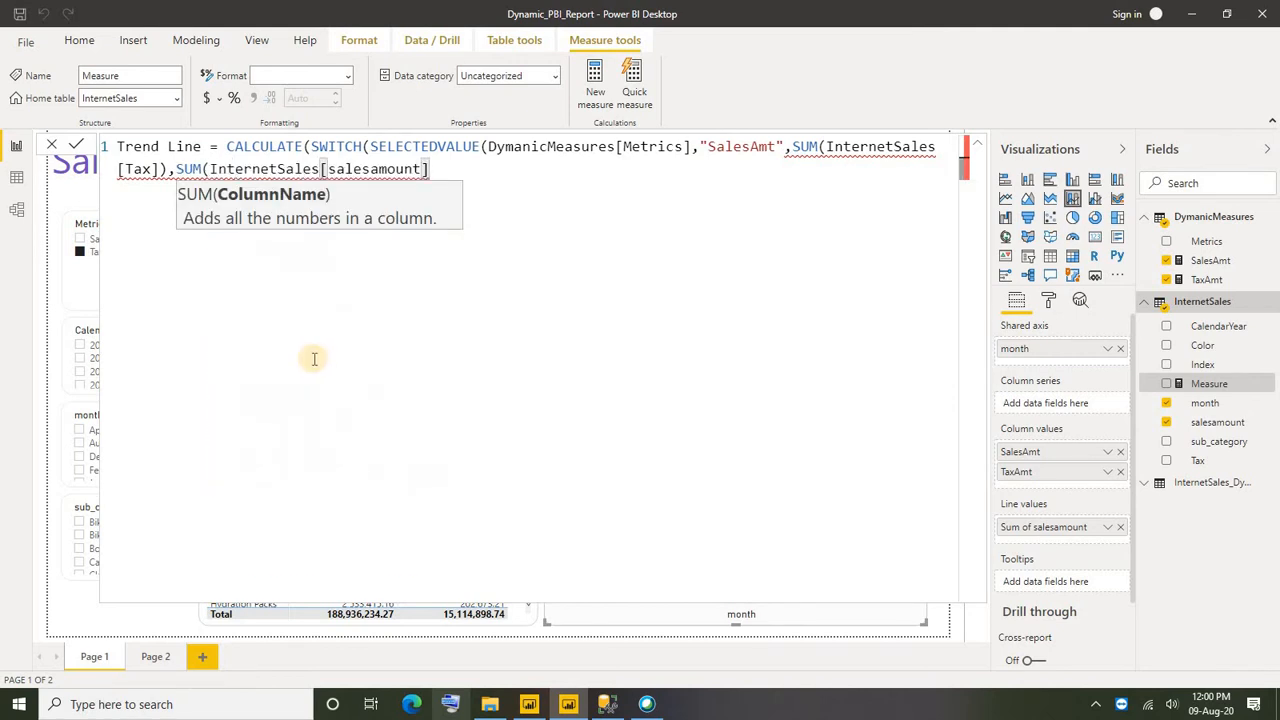
{"action": "type", "text": ")))"}
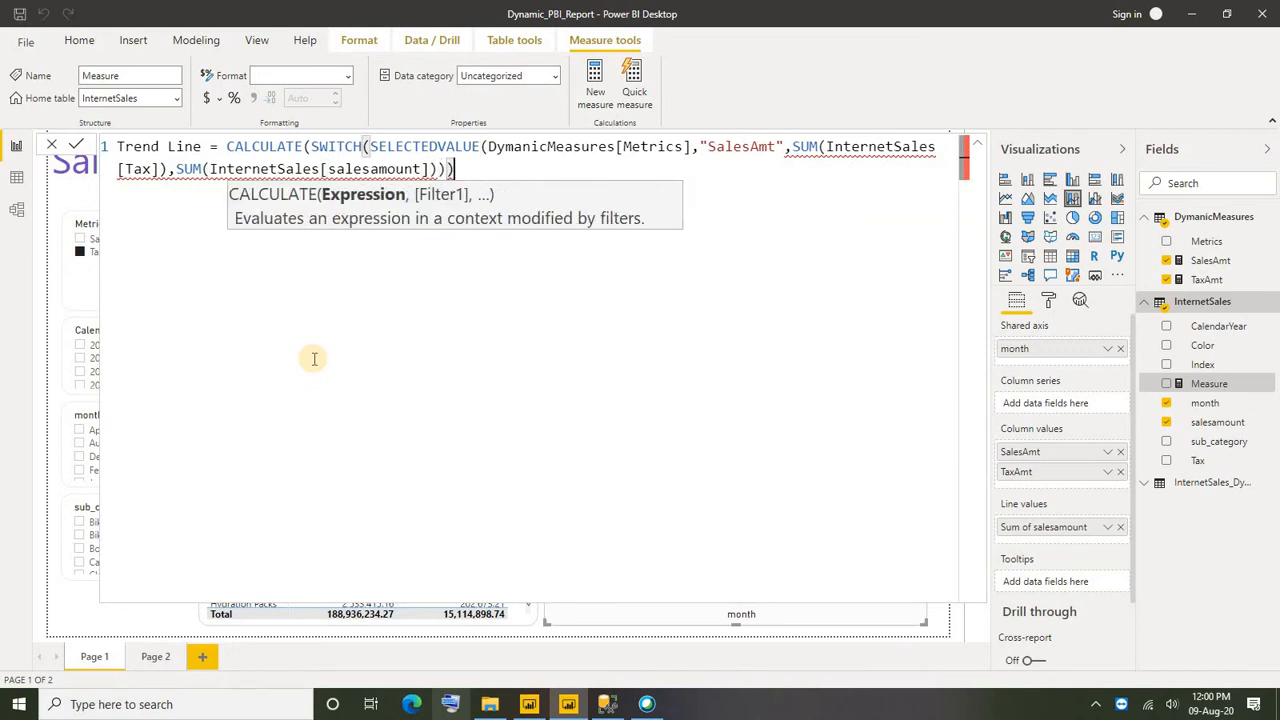
{"action": "type", "text": ")"}
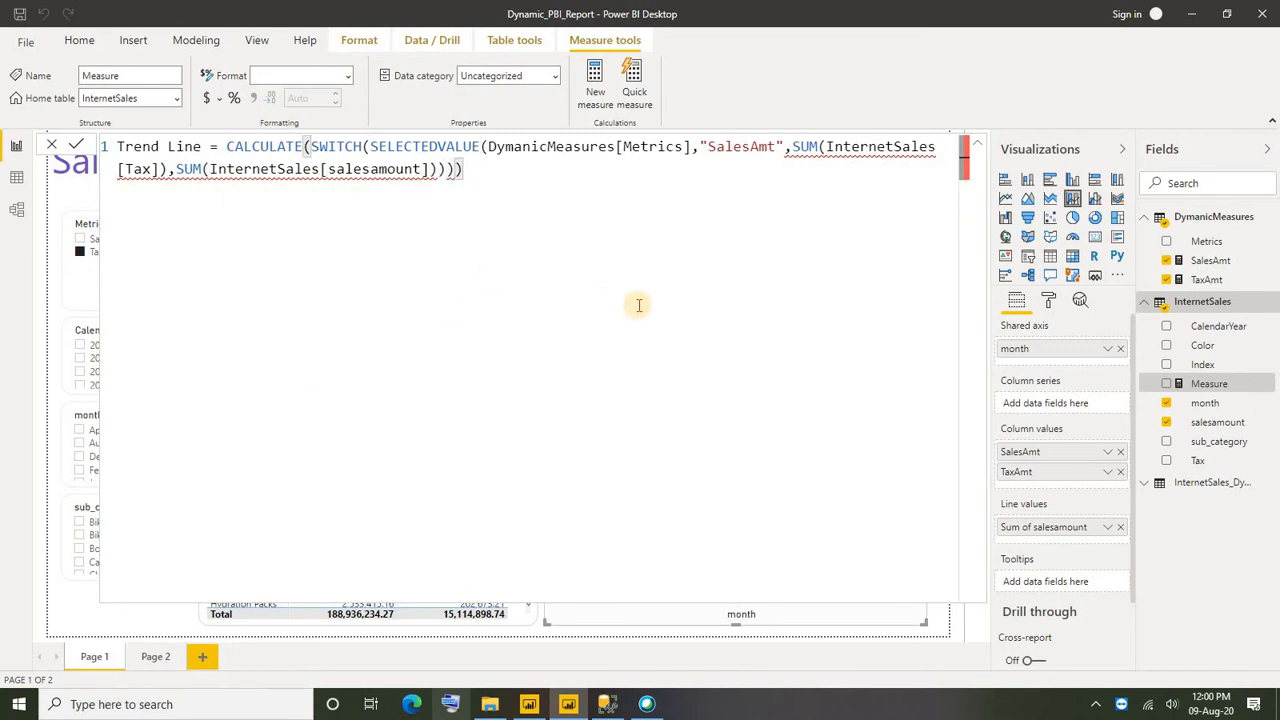
Close SELECTEDVALUE right after DymanicMeasures[Metrics], remove the surplus closing parenthesis at the formula's end, and commit the Trend Line measure
{"action": "left_click", "coordinate": [689, 150]}
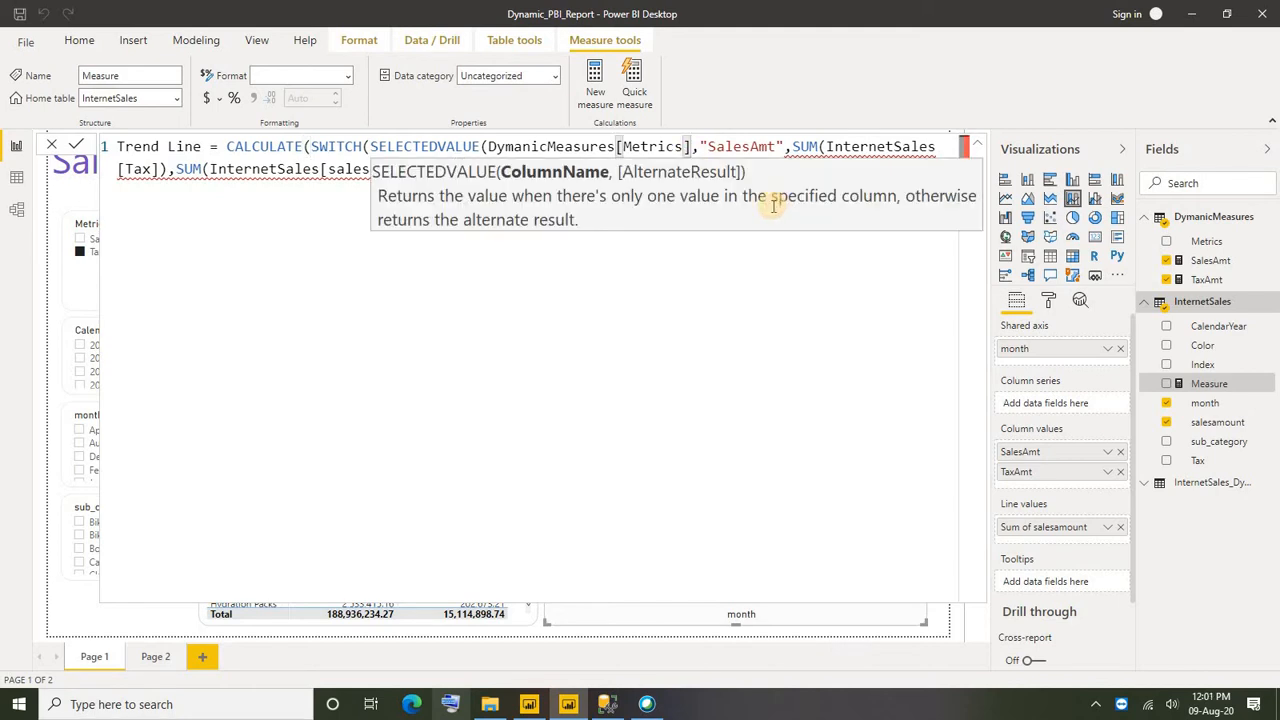
{"action": "type", "text": ")"}
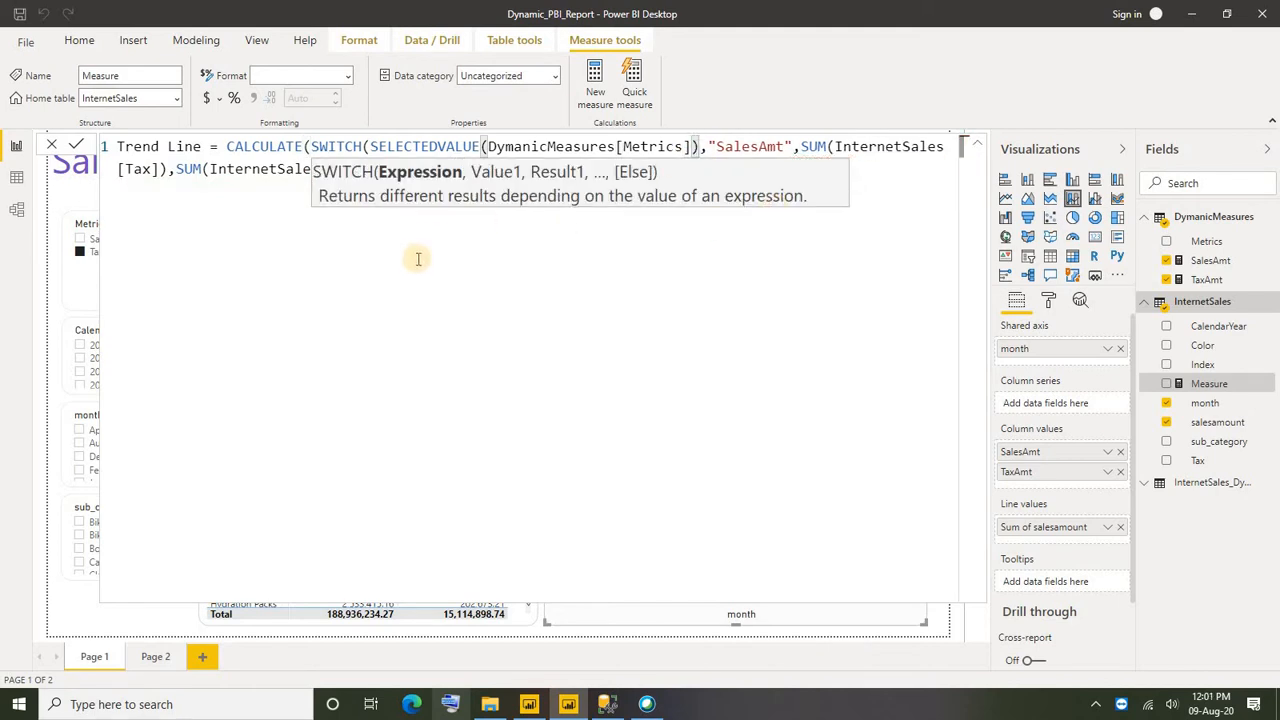
{"action": "left_click", "coordinate": [454, 208]}
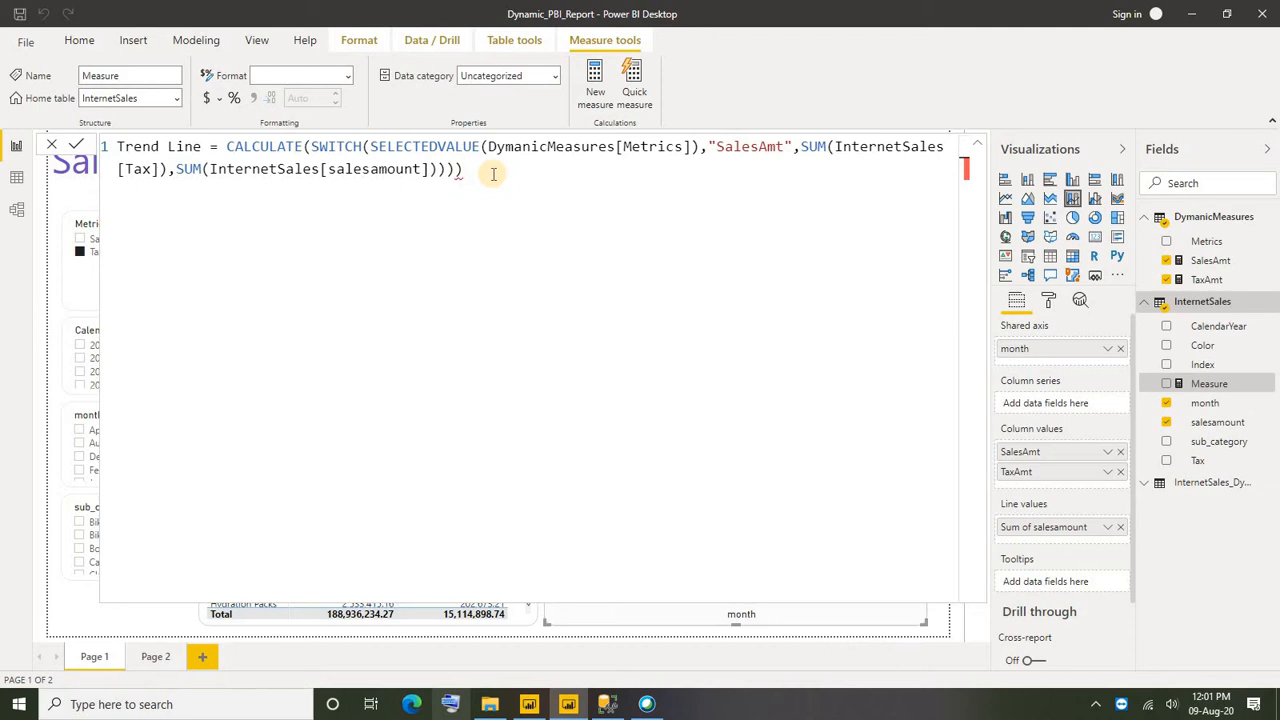
{"action": "key", "text": "BackSpace"}
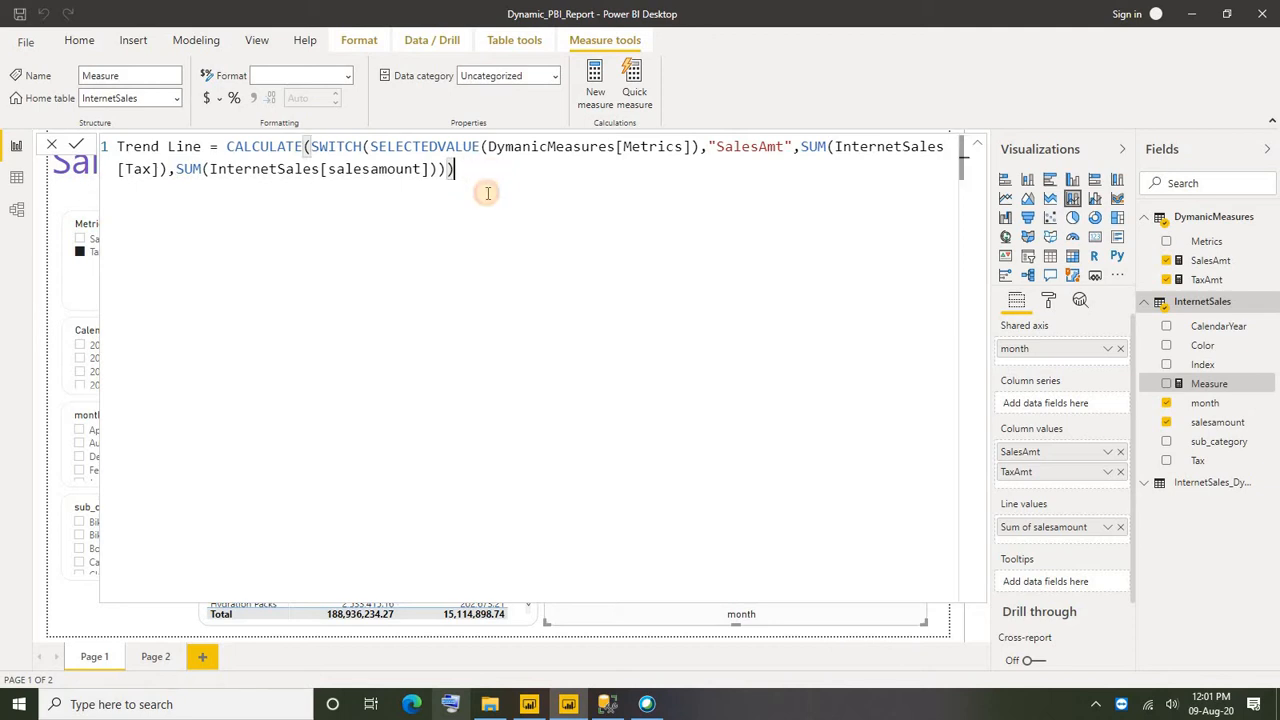
{"action": "left_click", "coordinate": [503, 180]}
{"action": "left_click_drag", "start_coordinate": [503, 180], "coordinate": [115, 149]}
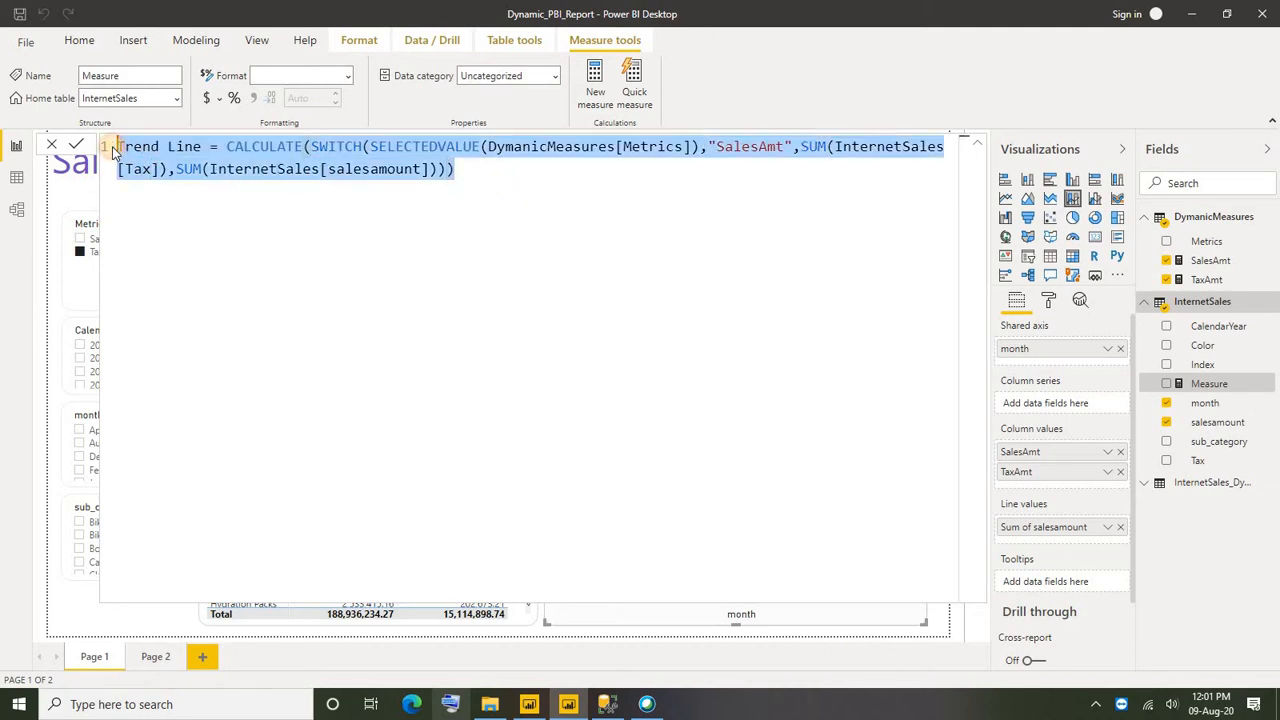
{"action": "left_click", "coordinate": [546, 177]}
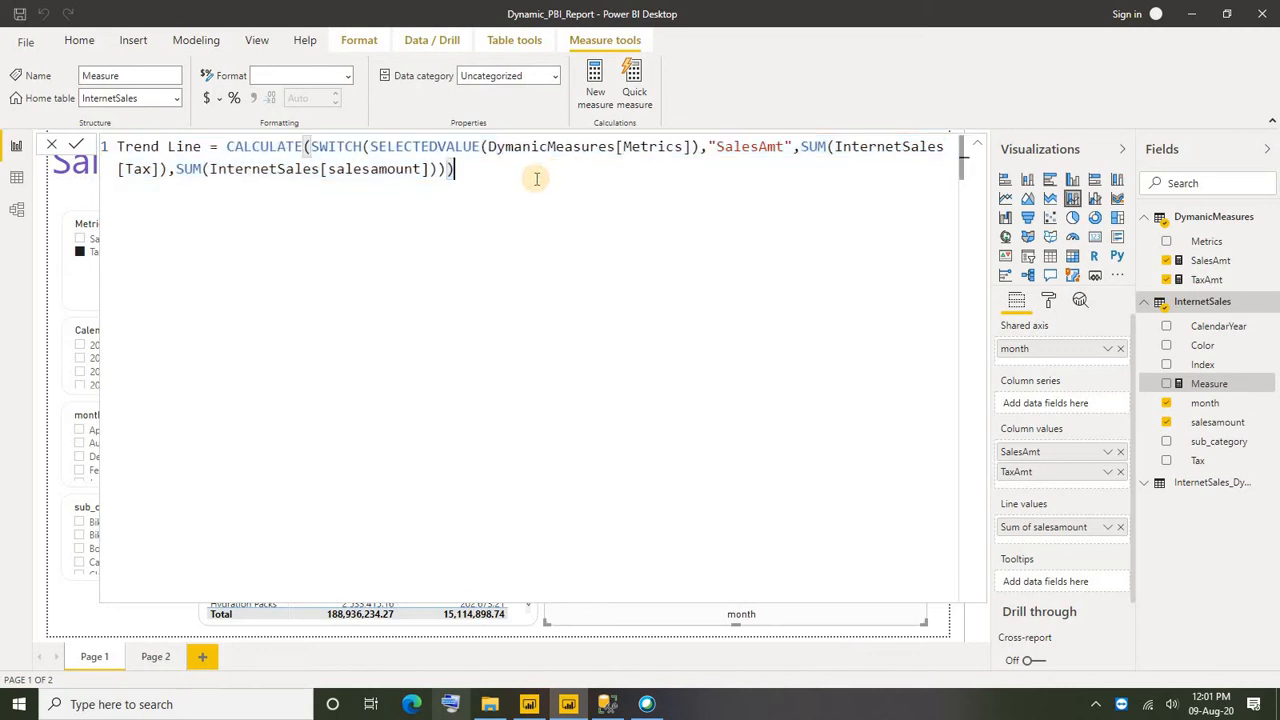
{"action": "key", "text": "Return"}
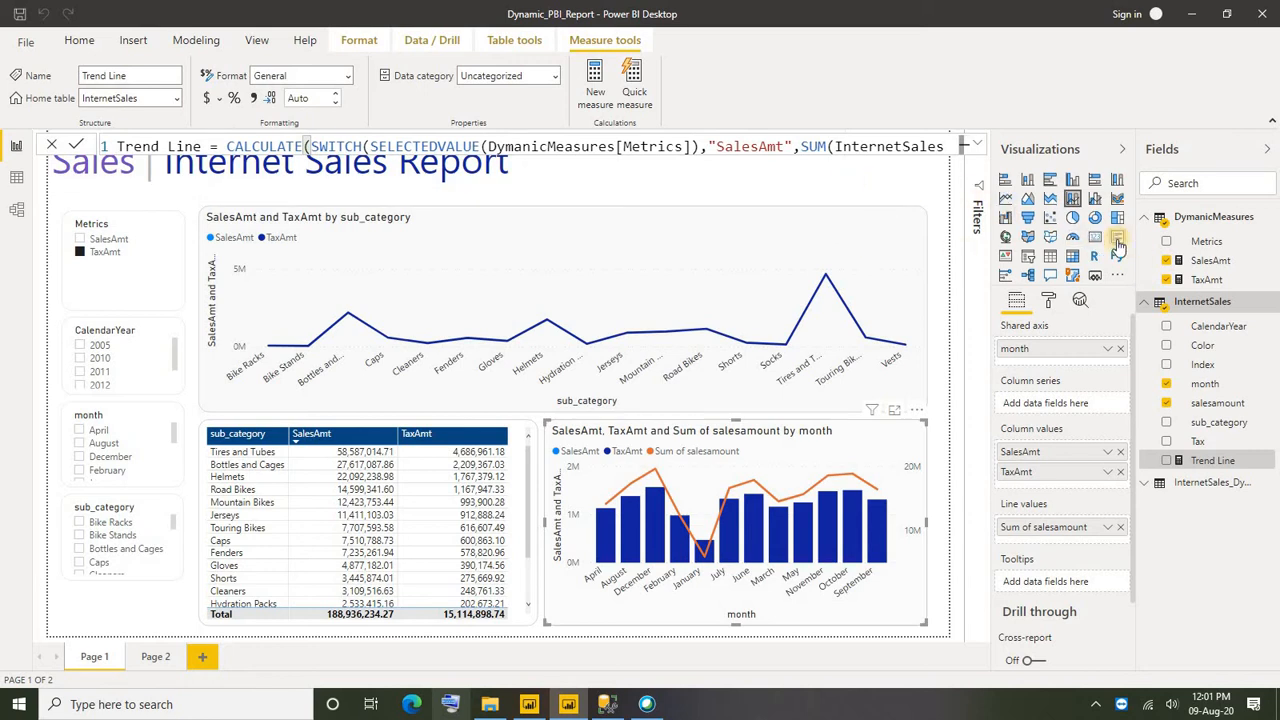
Place three small empty card visuals in a row beside the report title, above the sub_category line chart
{"action": "left_click", "coordinate": [890, 186]}
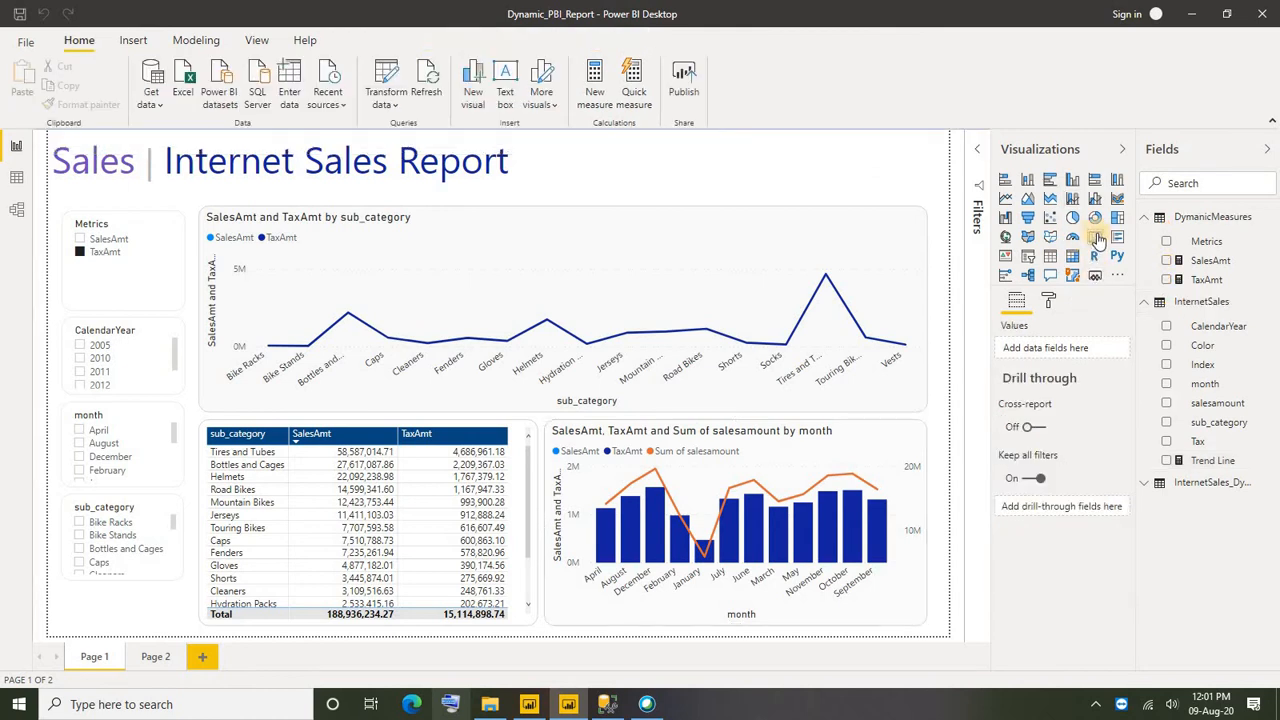
{"action": "left_click_drag", "start_coordinate": [1097, 240], "coordinate": [629, 230]}
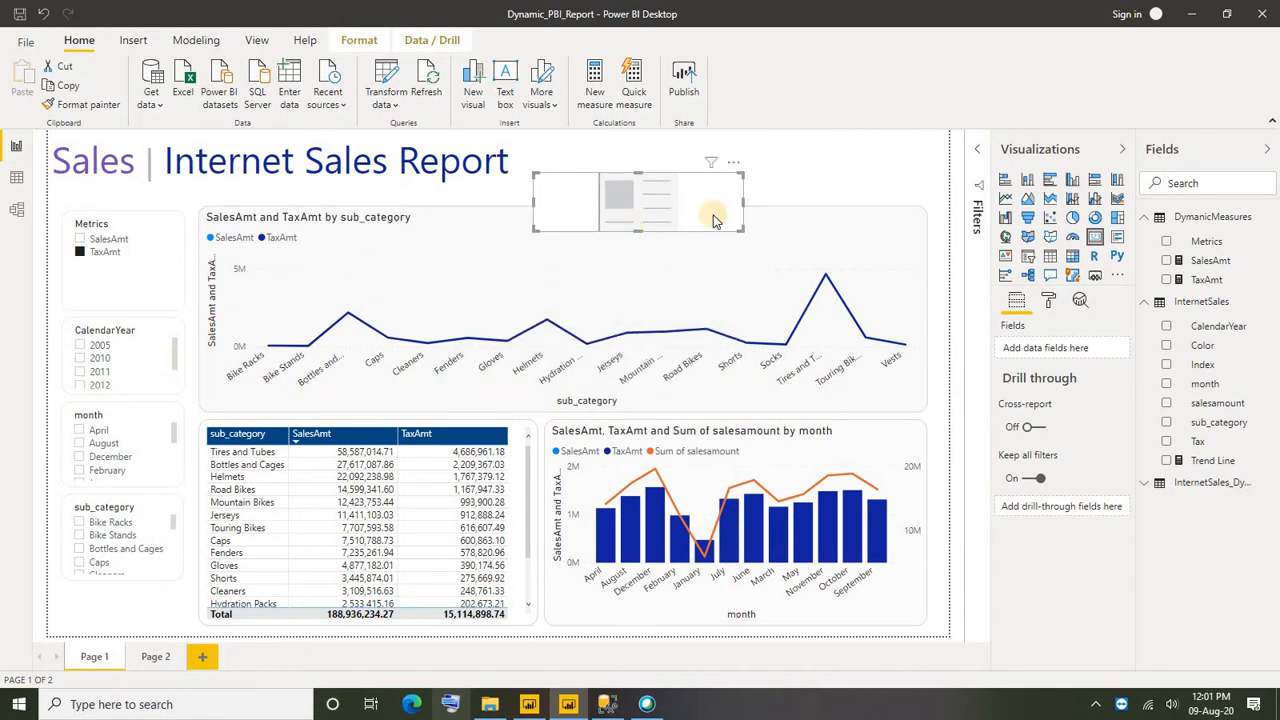
{"action": "left_click", "coordinate": [746, 204]}
{"action": "left_click", "coordinate": [740, 200]}
{"action": "left_click", "coordinate": [737, 186]}
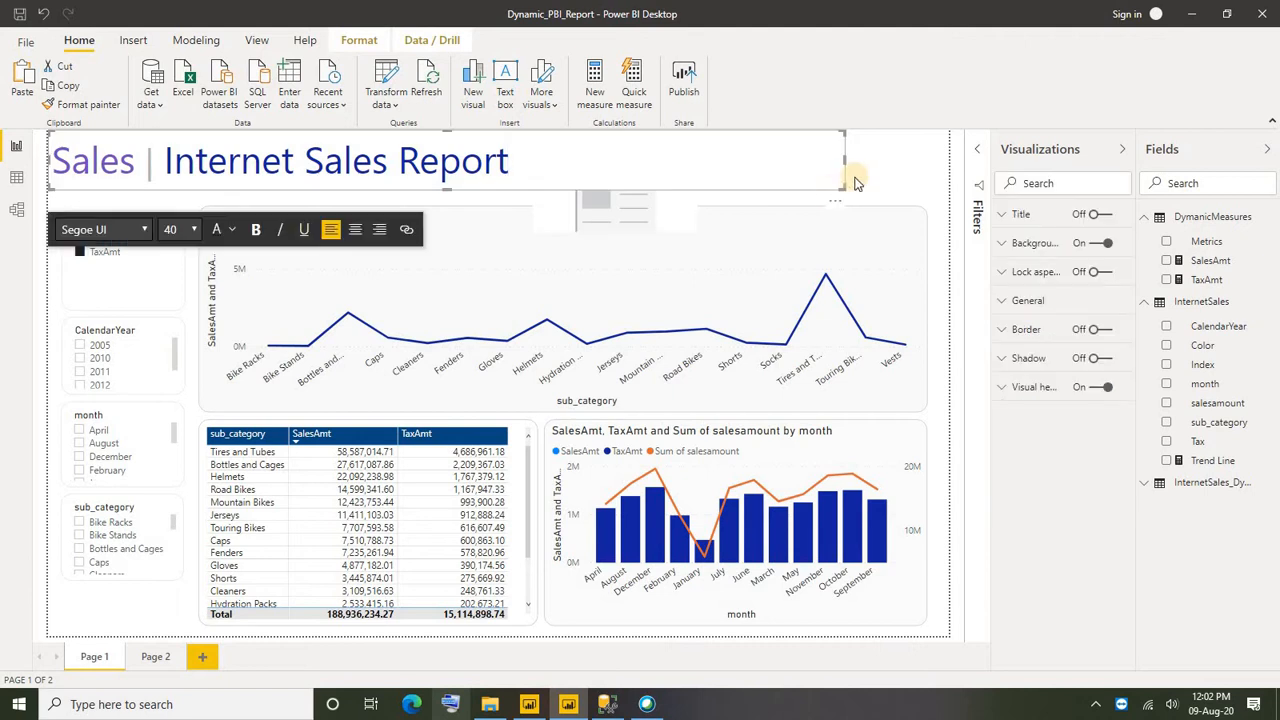
{"action": "left_click", "coordinate": [753, 199]}
{"action": "left_click_drag", "start_coordinate": [714, 209], "coordinate": [873, 188]}
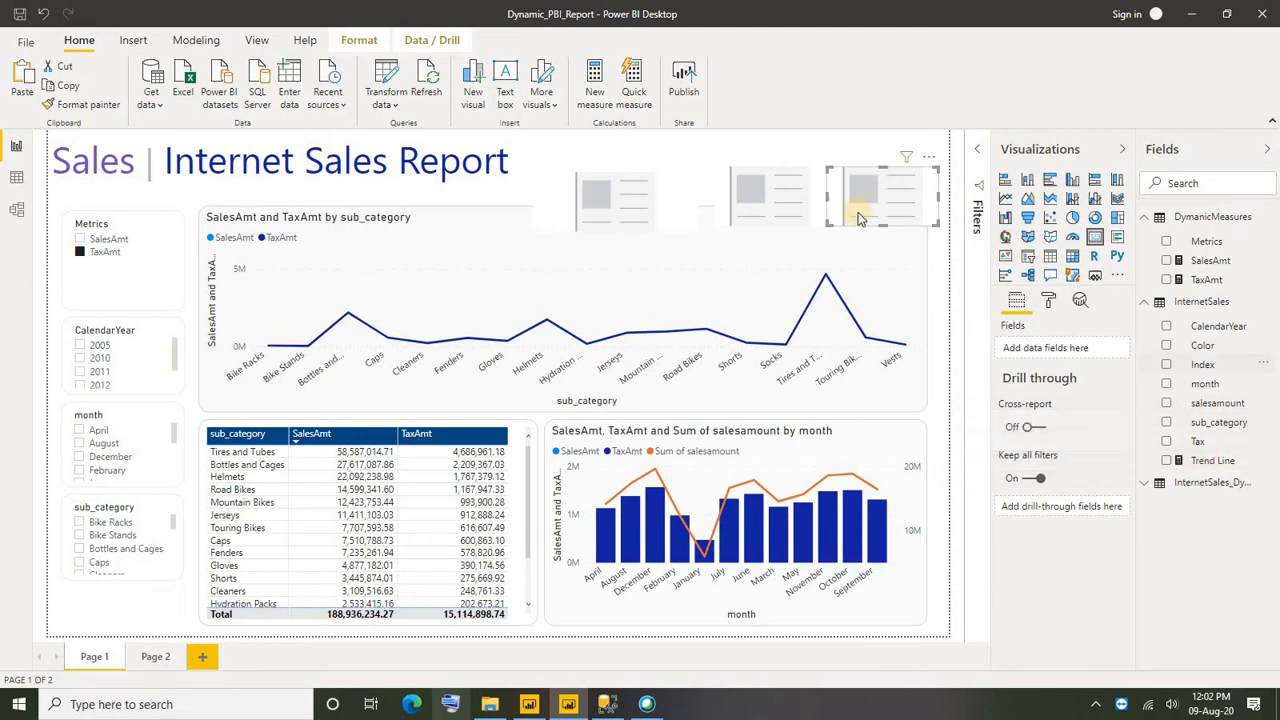
Assign the InternetSales salesamount field to the first card and set its aggregation to Sum
{"action": "left_click", "coordinate": [589, 198]}
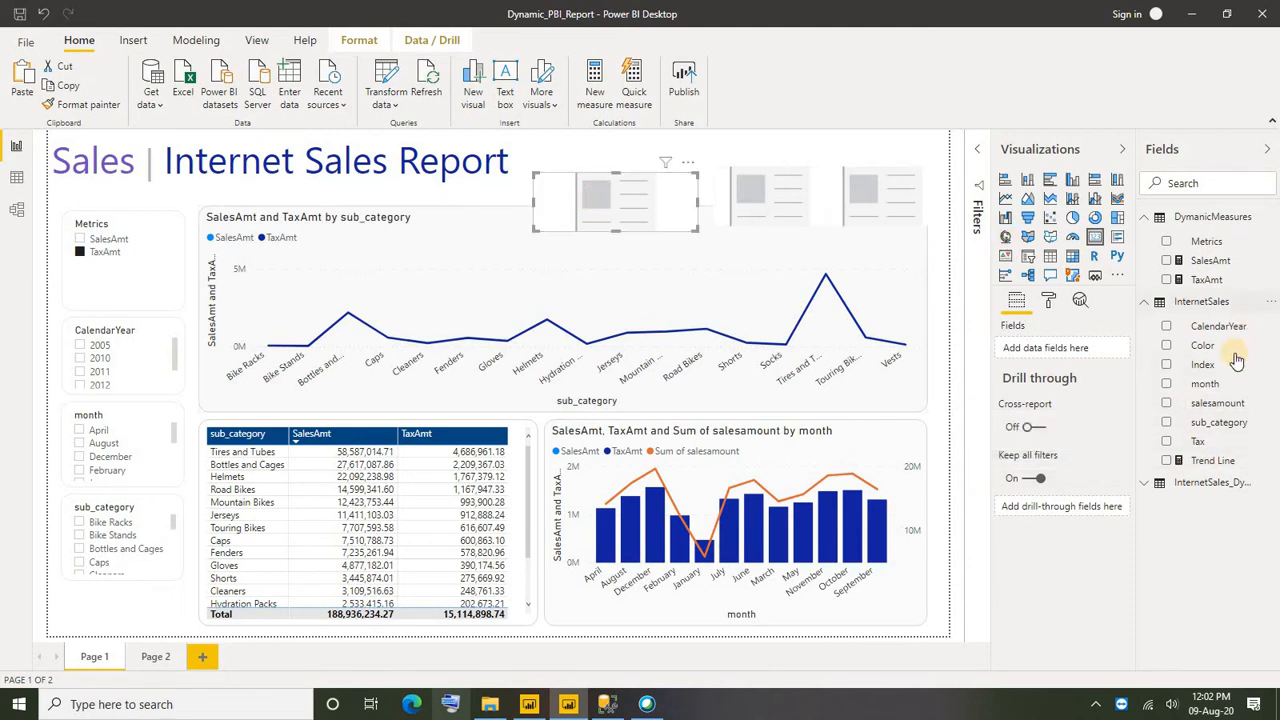
{"action": "left_click_drag", "start_coordinate": [1220, 410], "coordinate": [616, 253]}
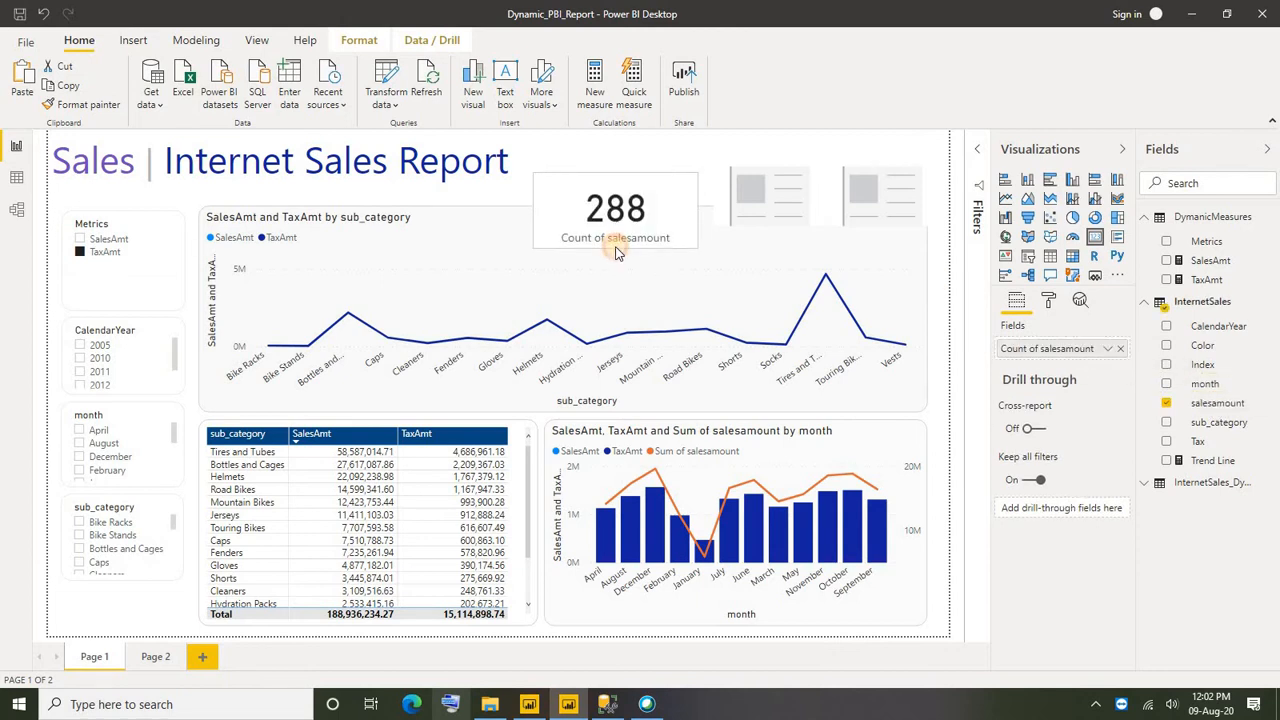
{"action": "left_click", "coordinate": [1106, 350]}
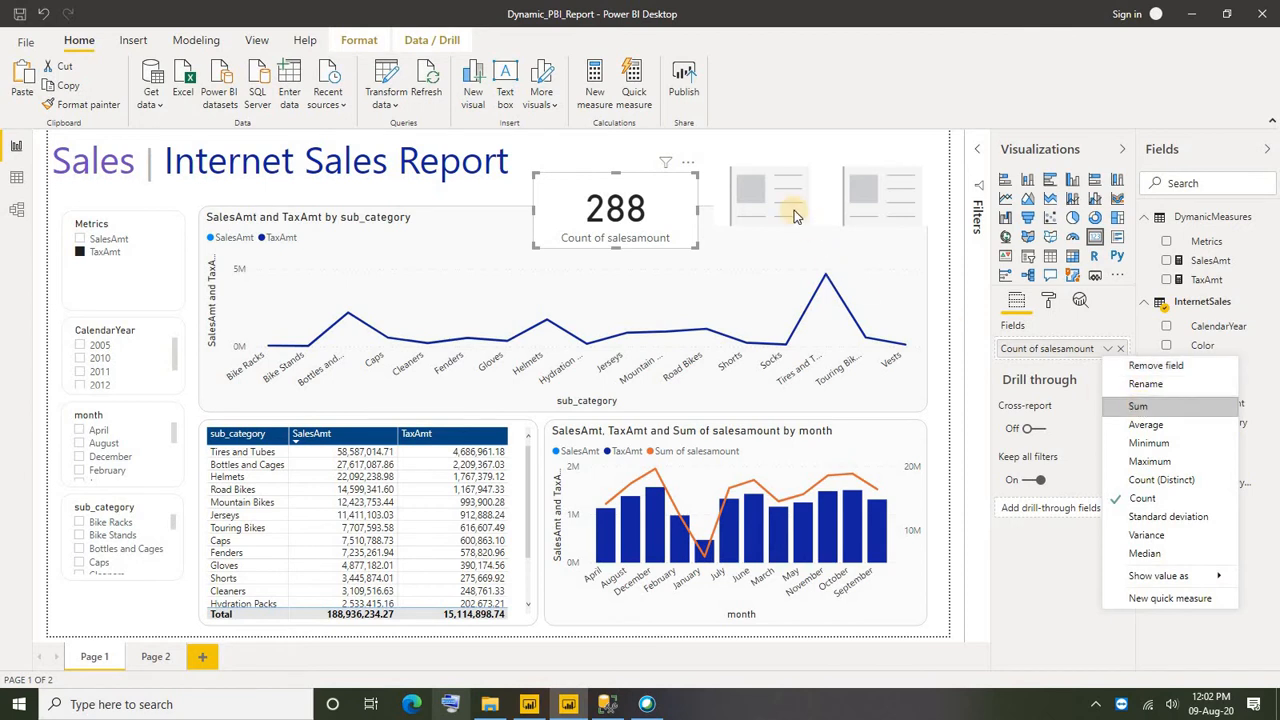
{"action": "key", "text": "Return"}
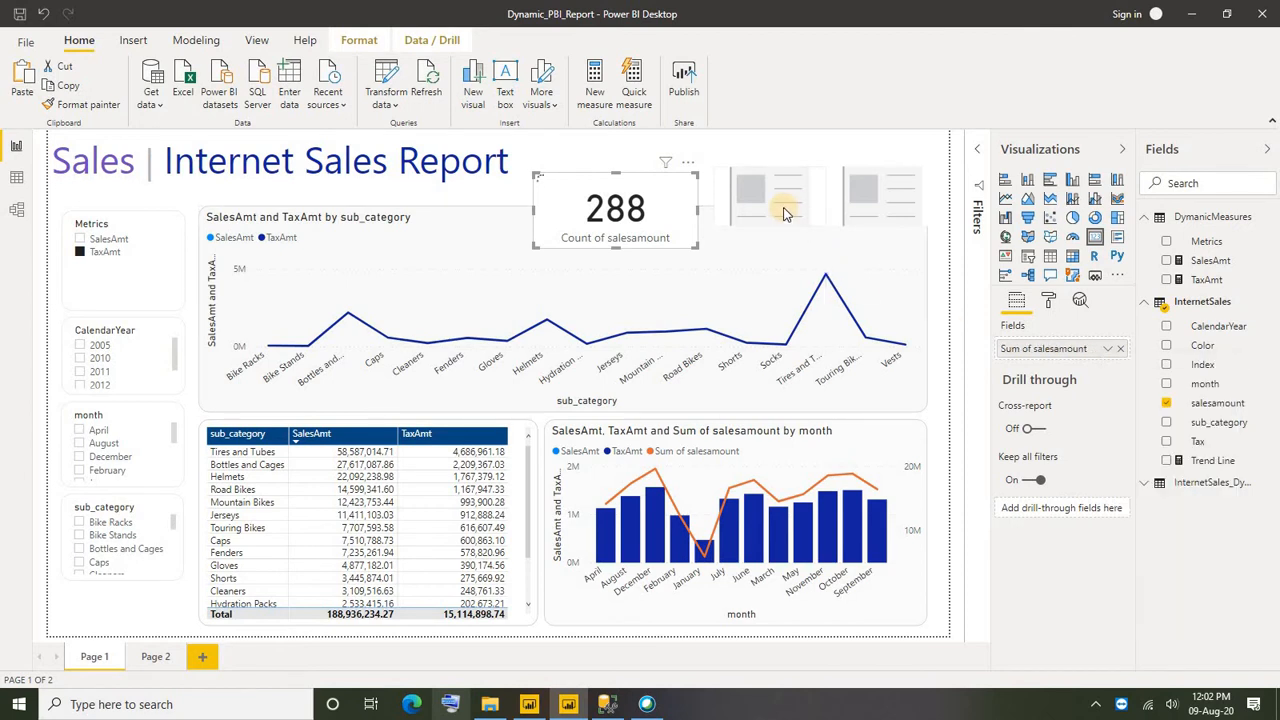
Enlarge the second and third cards downward and show the InternetSales Tax field with Sum aggregation in the second card
{"action": "left_click", "coordinate": [781, 228]}
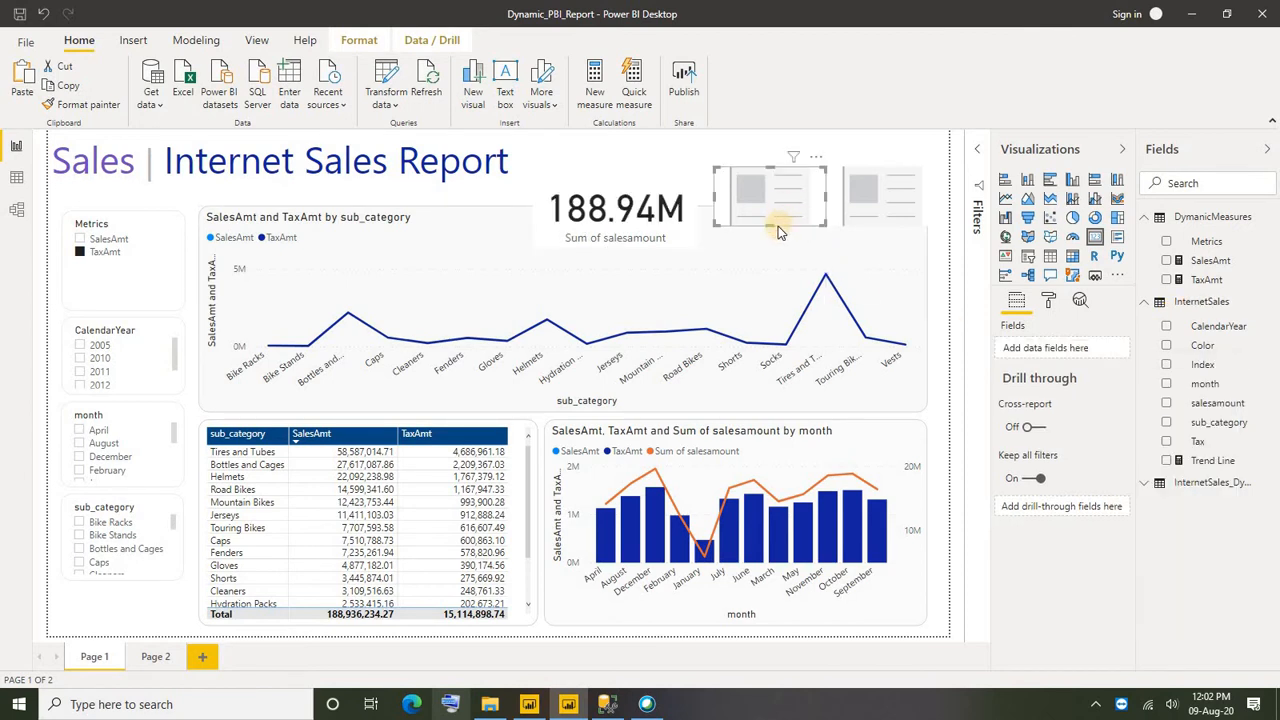
{"action": "left_click_drag", "start_coordinate": [771, 226], "coordinate": [771, 258]}
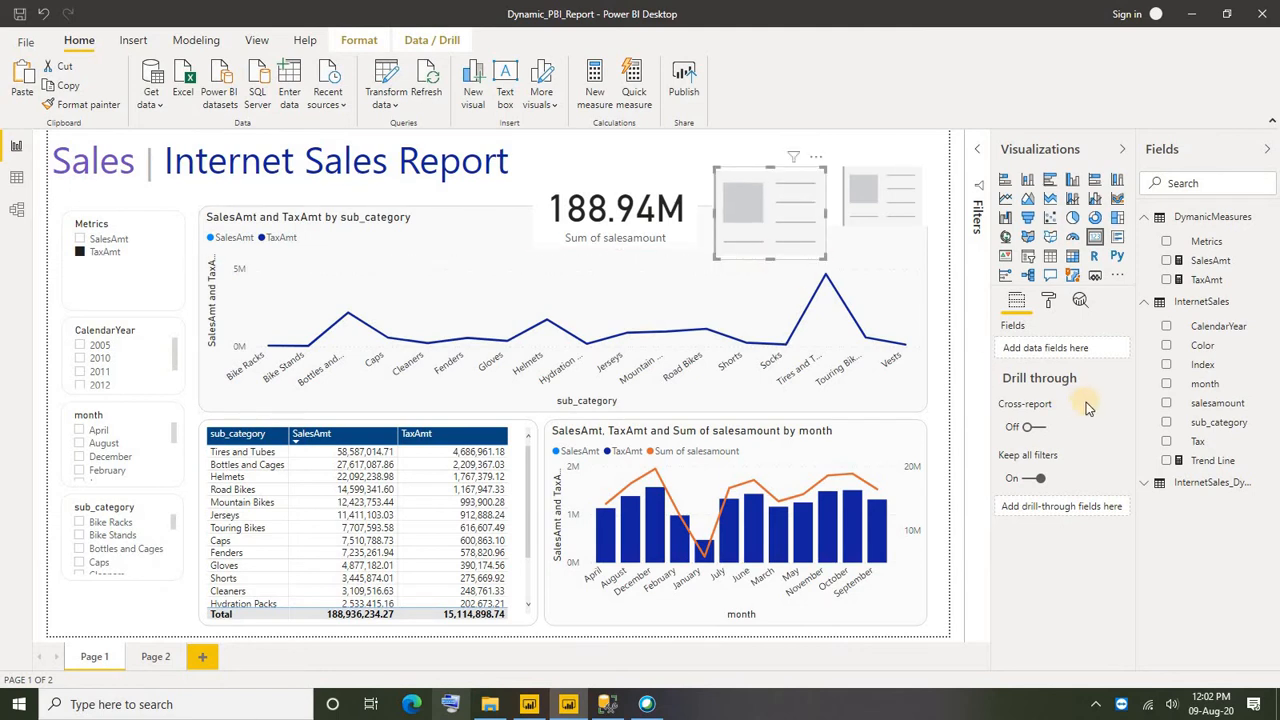
{"action": "left_click_drag", "start_coordinate": [1192, 446], "coordinate": [1102, 356]}
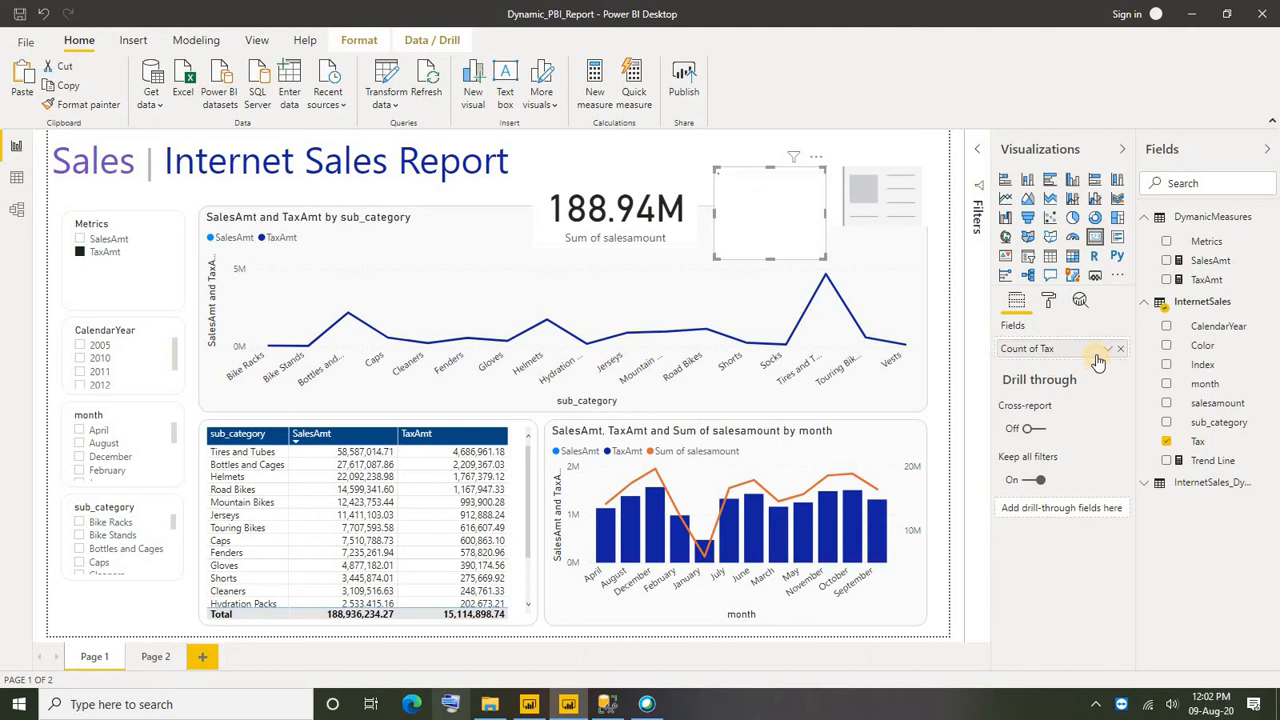
{"action": "left_click", "coordinate": [1106, 350]}
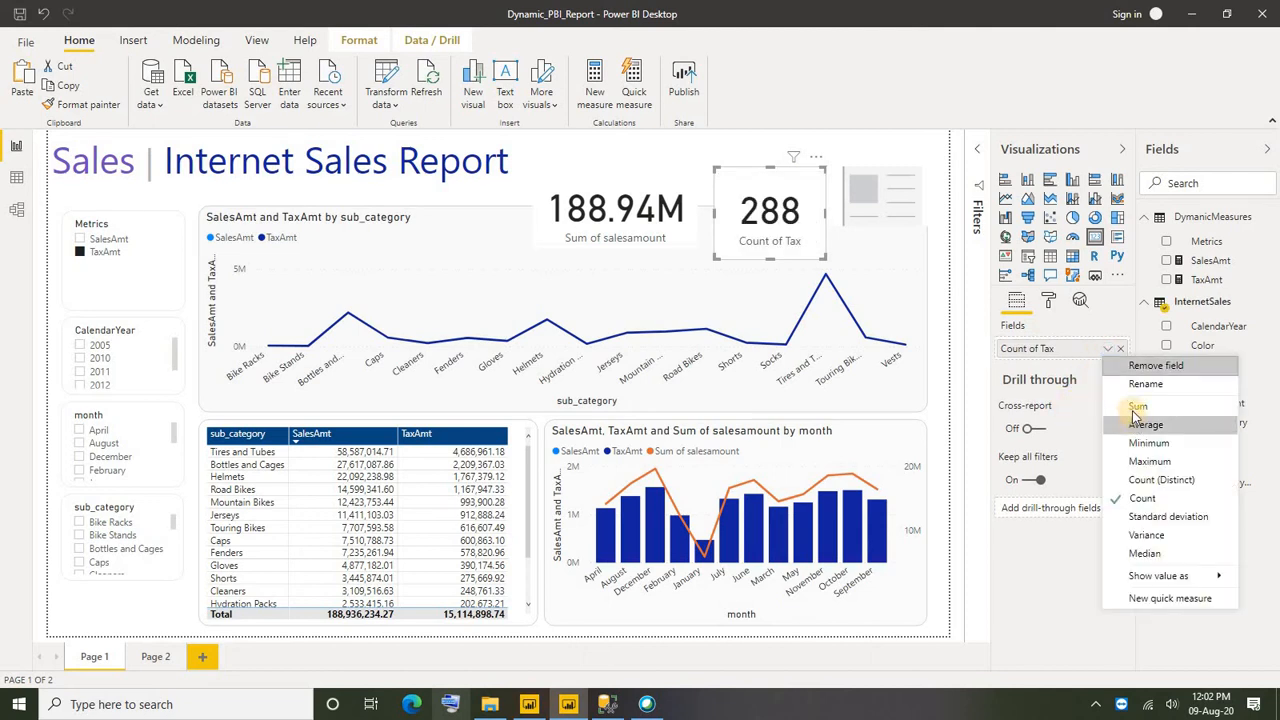
{"action": "left_click", "coordinate": [885, 217]}
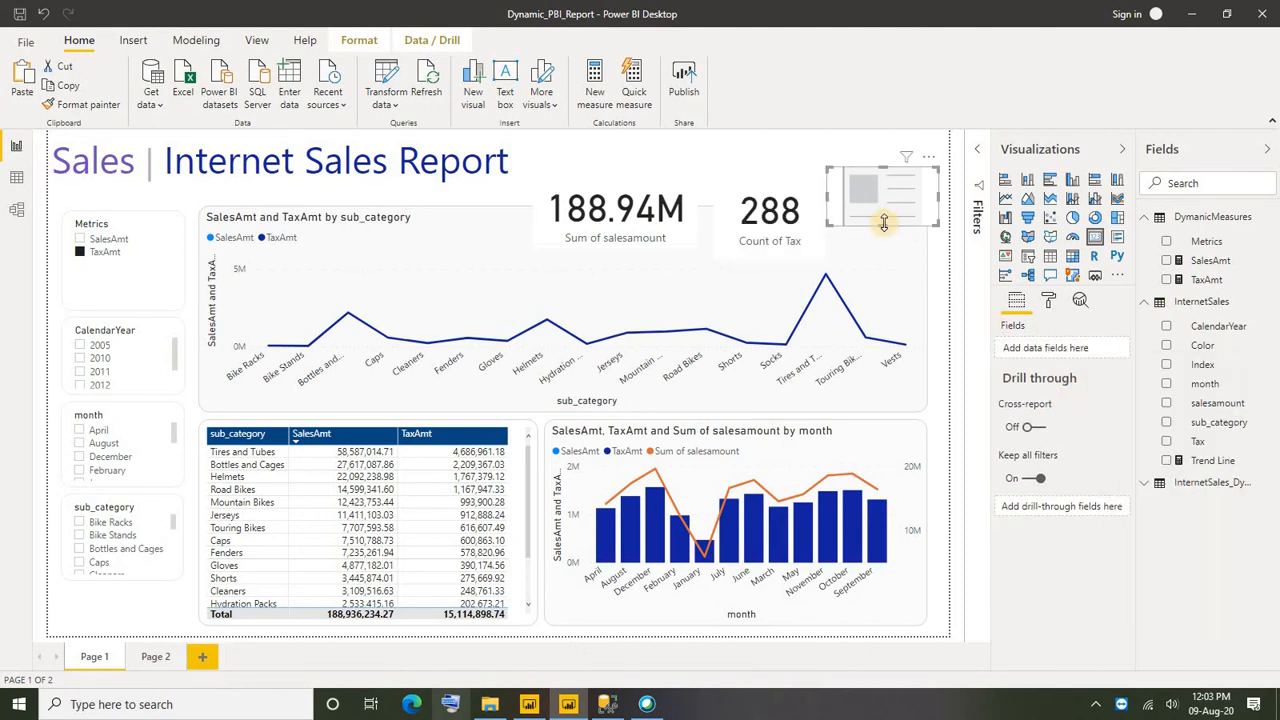
{"action": "left_click_drag", "start_coordinate": [887, 240], "coordinate": [895, 275]}
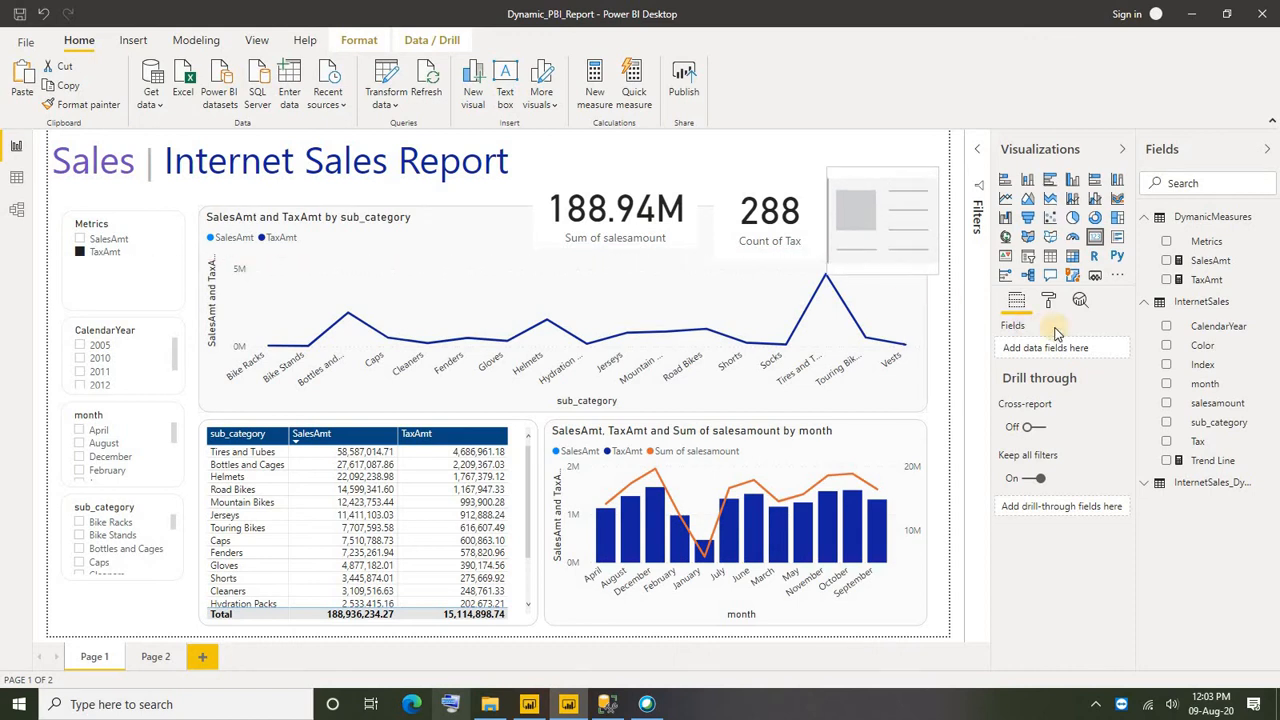
{"action": "left_click", "coordinate": [789, 263]}
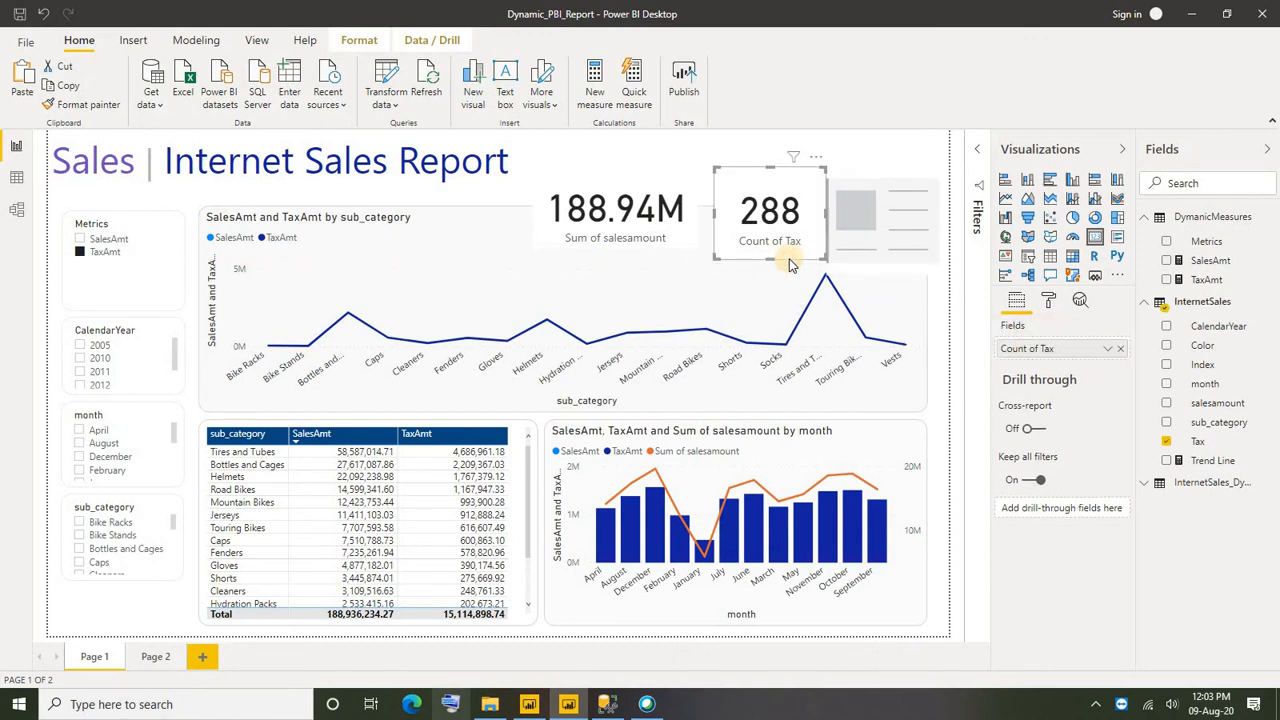
{"action": "left_click", "coordinate": [1107, 349]}
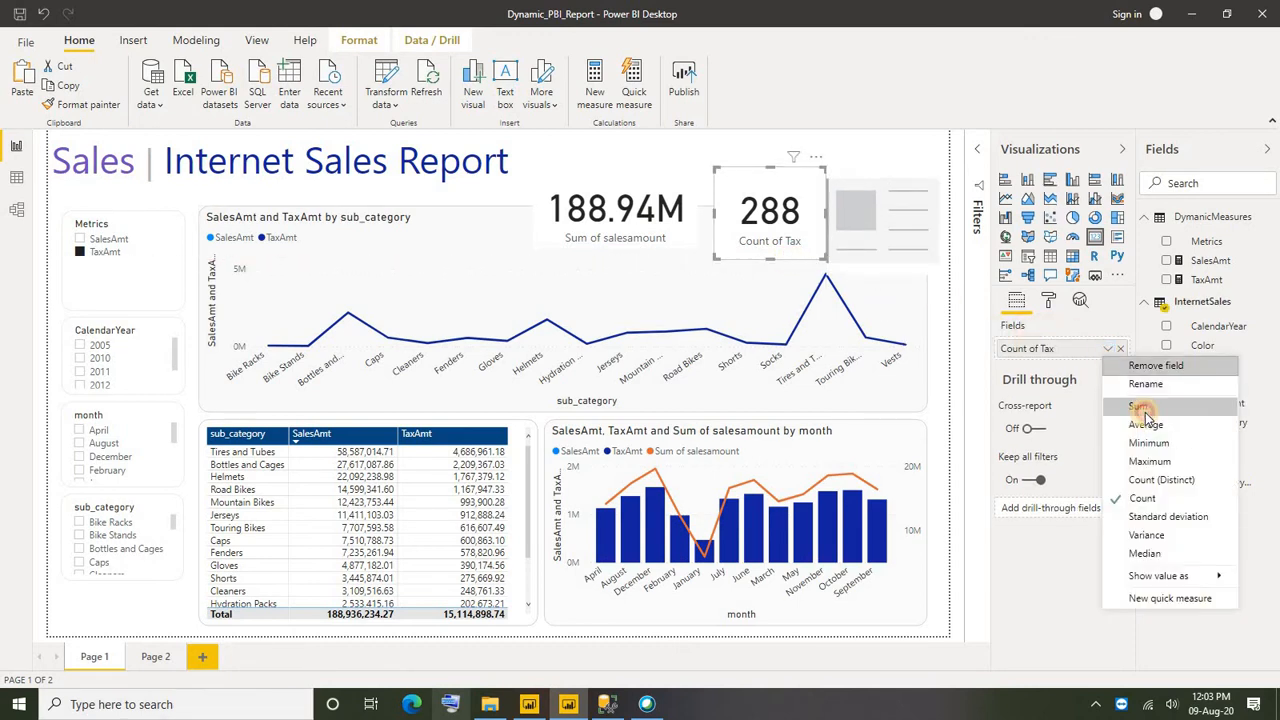
{"action": "left_click", "coordinate": [1140, 406]}
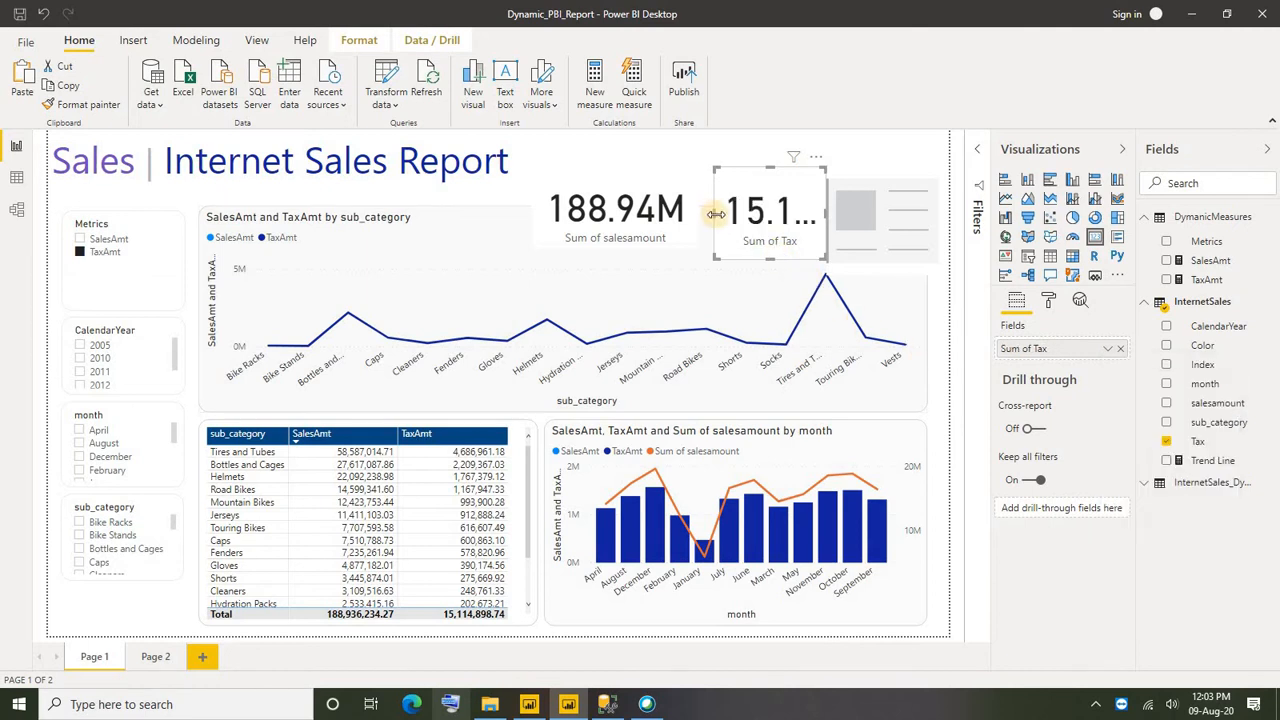
Move the Sum of salesamount card toward the report title and widen the Sum of Tax card until it meets it
{"action": "left_click_drag", "start_coordinate": [714, 213], "coordinate": [697, 213]}
{"action": "left_click_drag", "start_coordinate": [564, 186], "coordinate": [528, 190]}
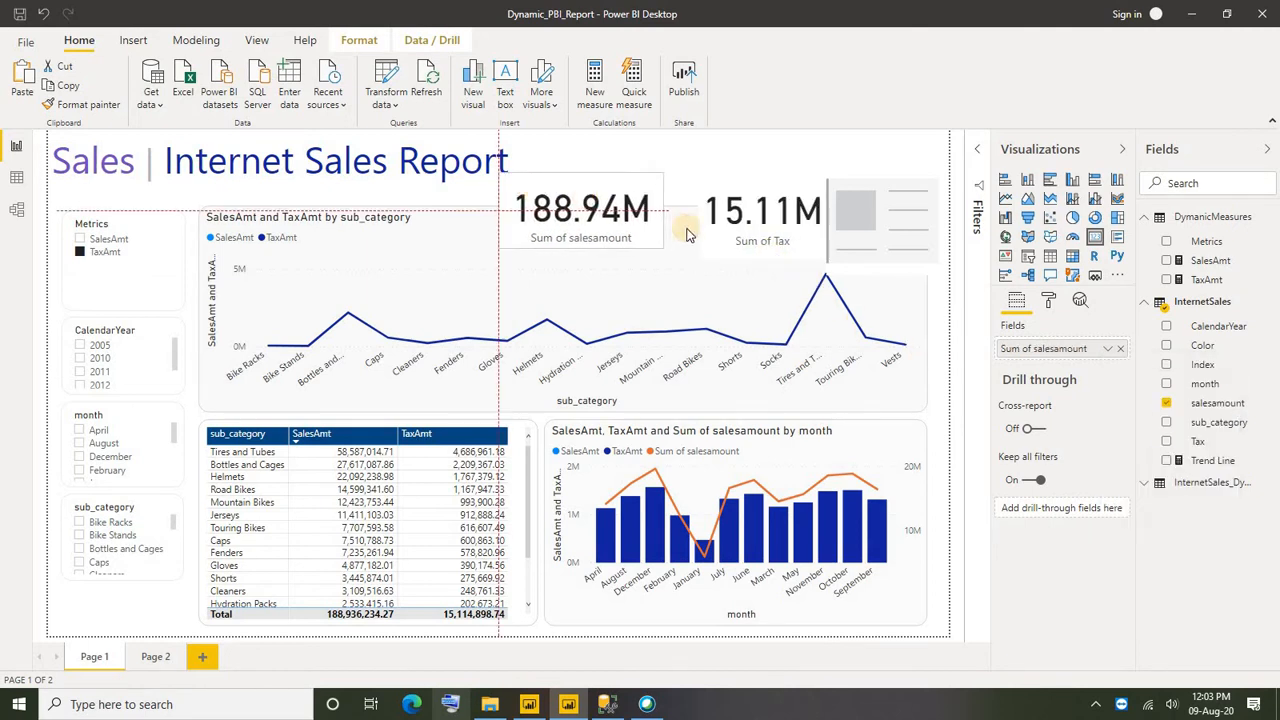
{"action": "left_click", "coordinate": [702, 232]}
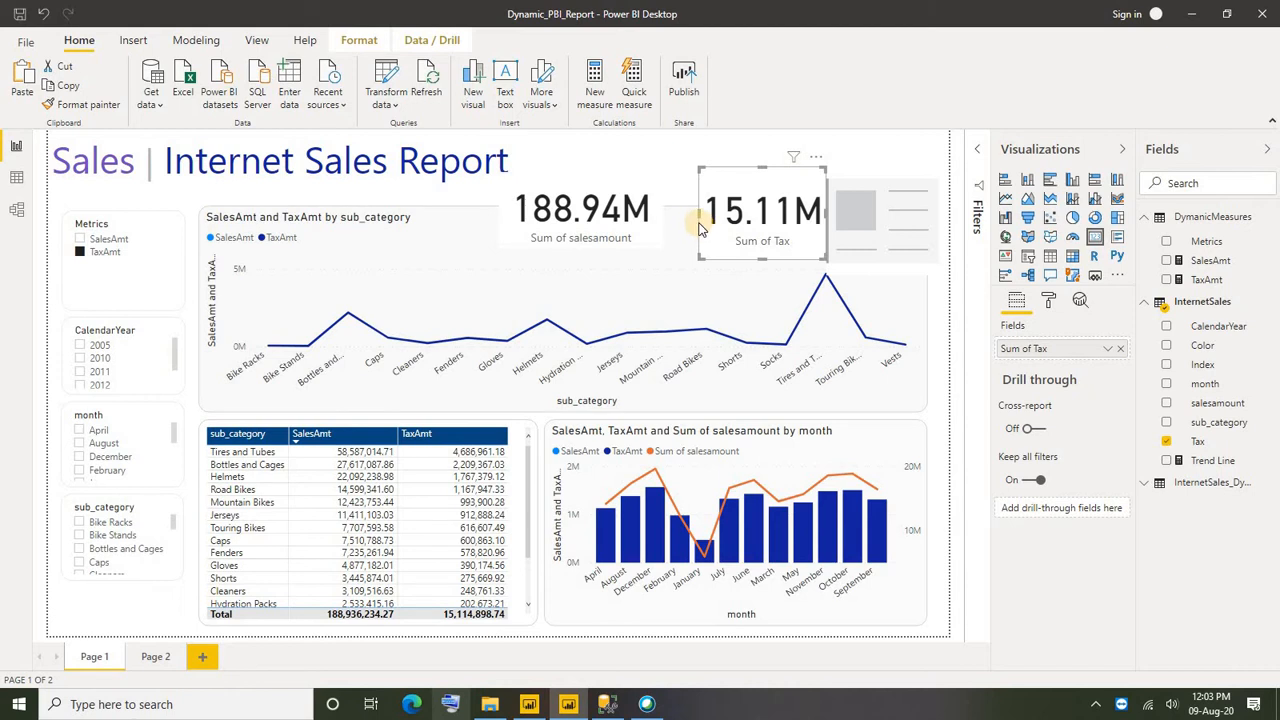
{"action": "left_click_drag", "start_coordinate": [698, 216], "coordinate": [664, 214]}
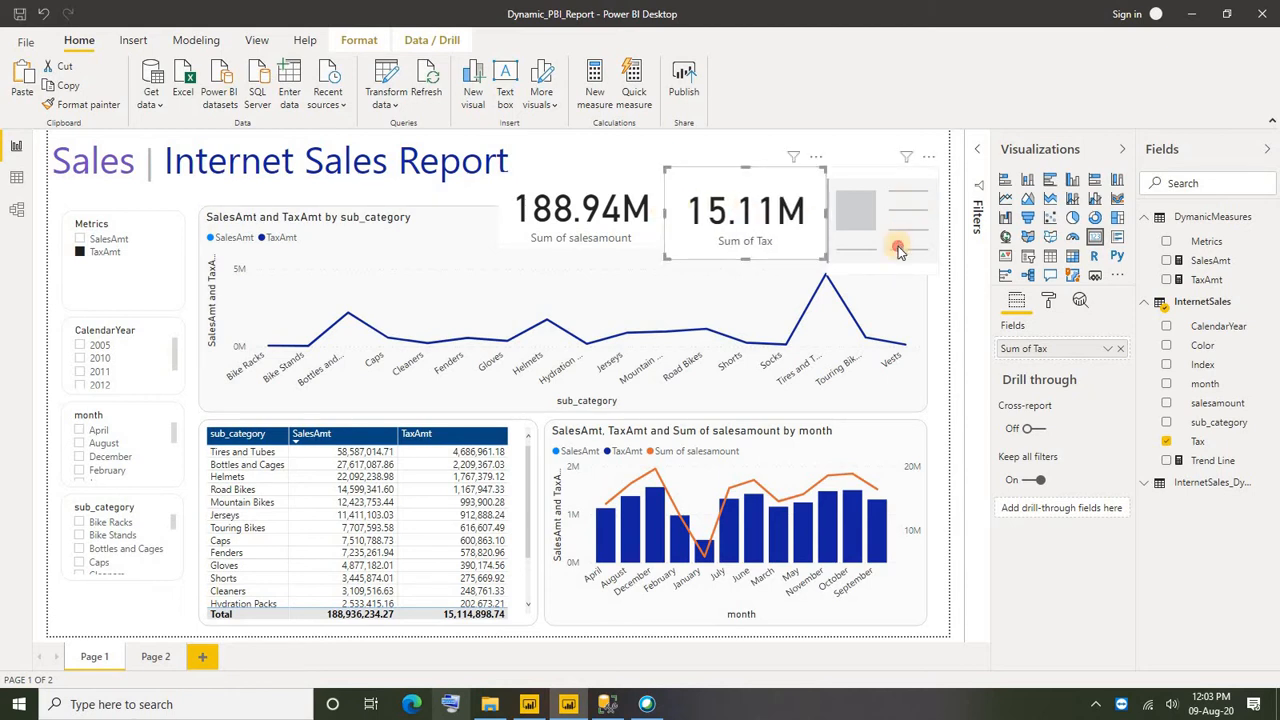
Move the empty third card below the Sum of Tax card, assign it the Trend Line measure, and widen it
{"action": "left_click_drag", "start_coordinate": [898, 248], "coordinate": [840, 302]}
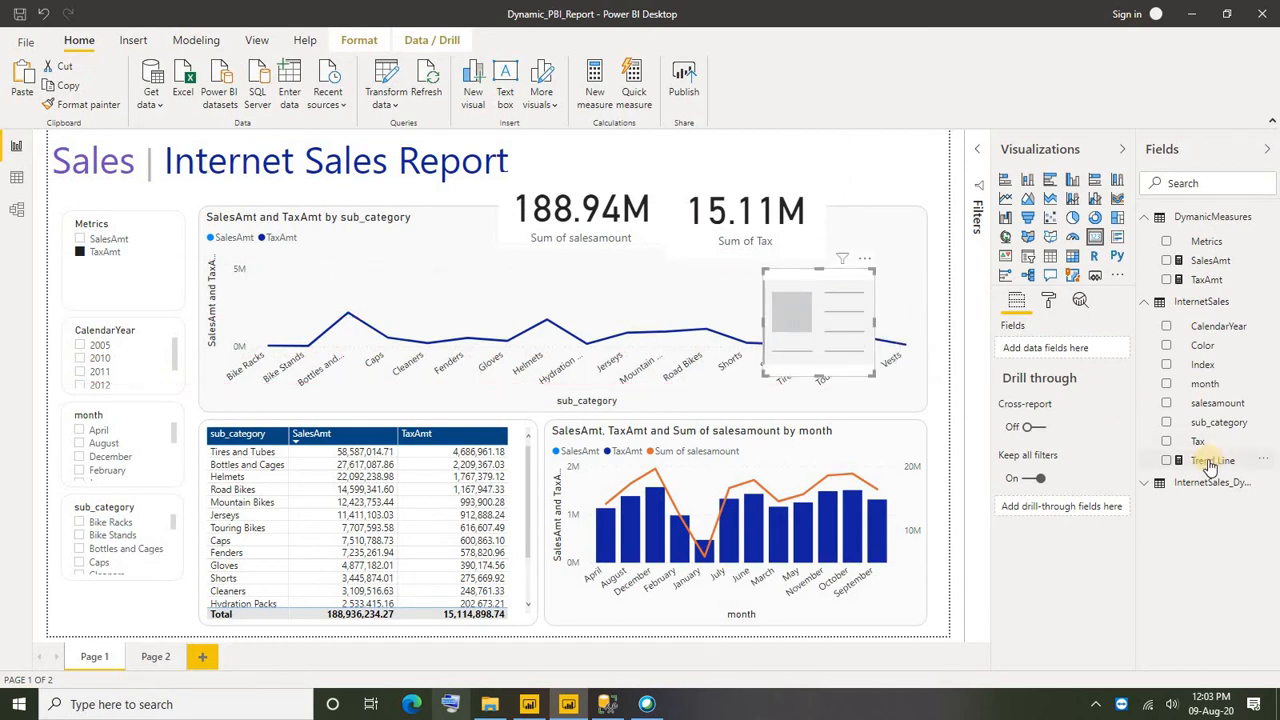
{"action": "left_click_drag", "start_coordinate": [1210, 462], "coordinate": [1066, 350]}
{"action": "left_click_drag", "start_coordinate": [763, 322], "coordinate": [679, 332]}
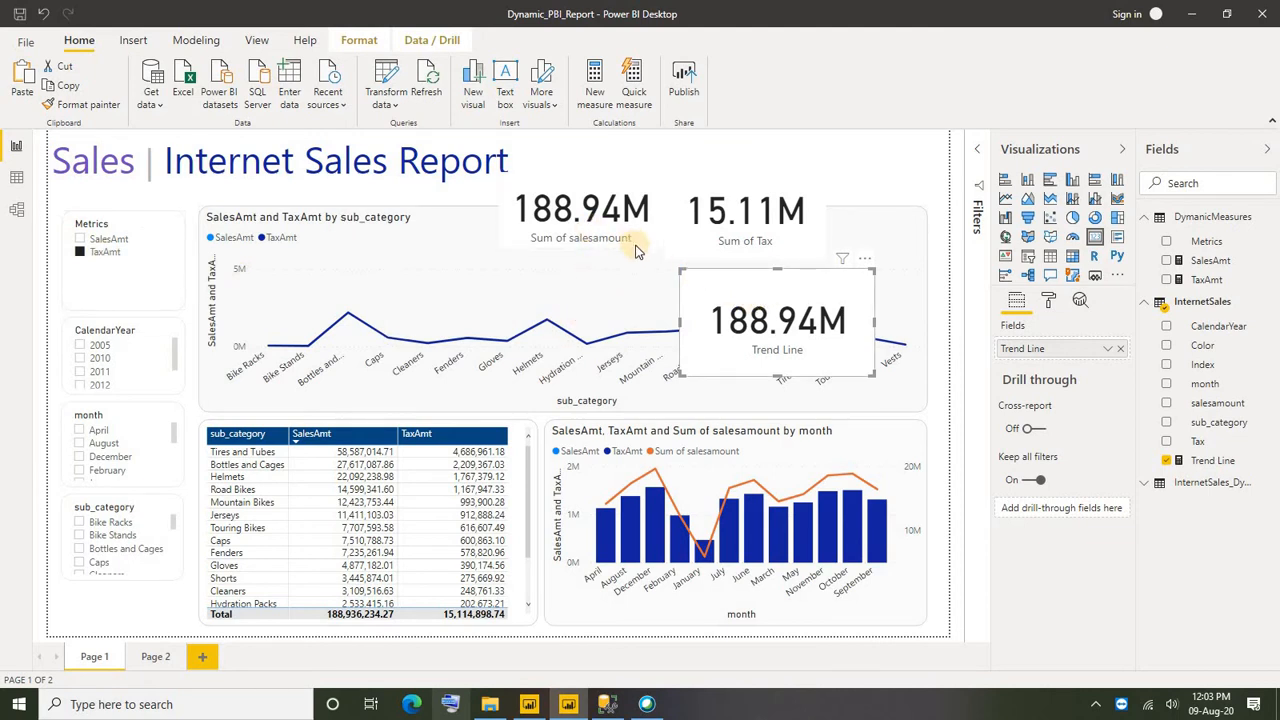
Select SalesAmt in the Metrics slicer and compare the Trend Line card with the Sum of Tax card
{"action": "left_click", "coordinate": [104, 245]}
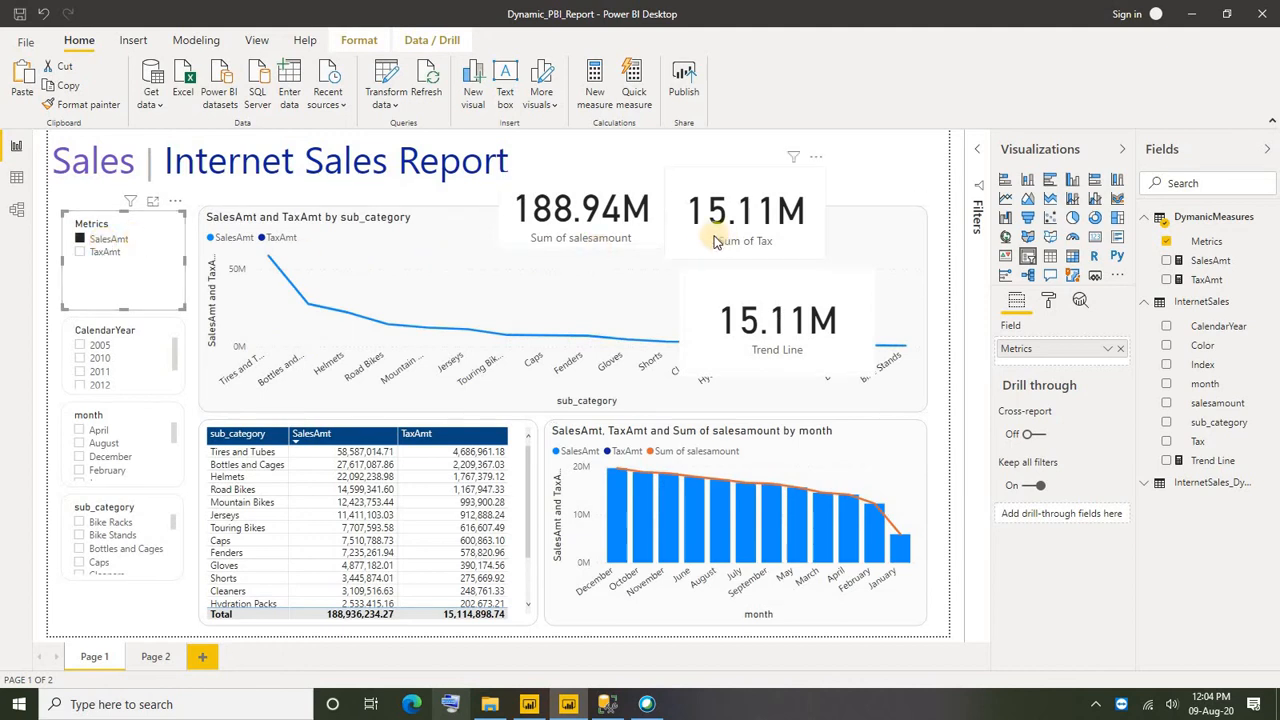
{"action": "left_click", "coordinate": [785, 224]}
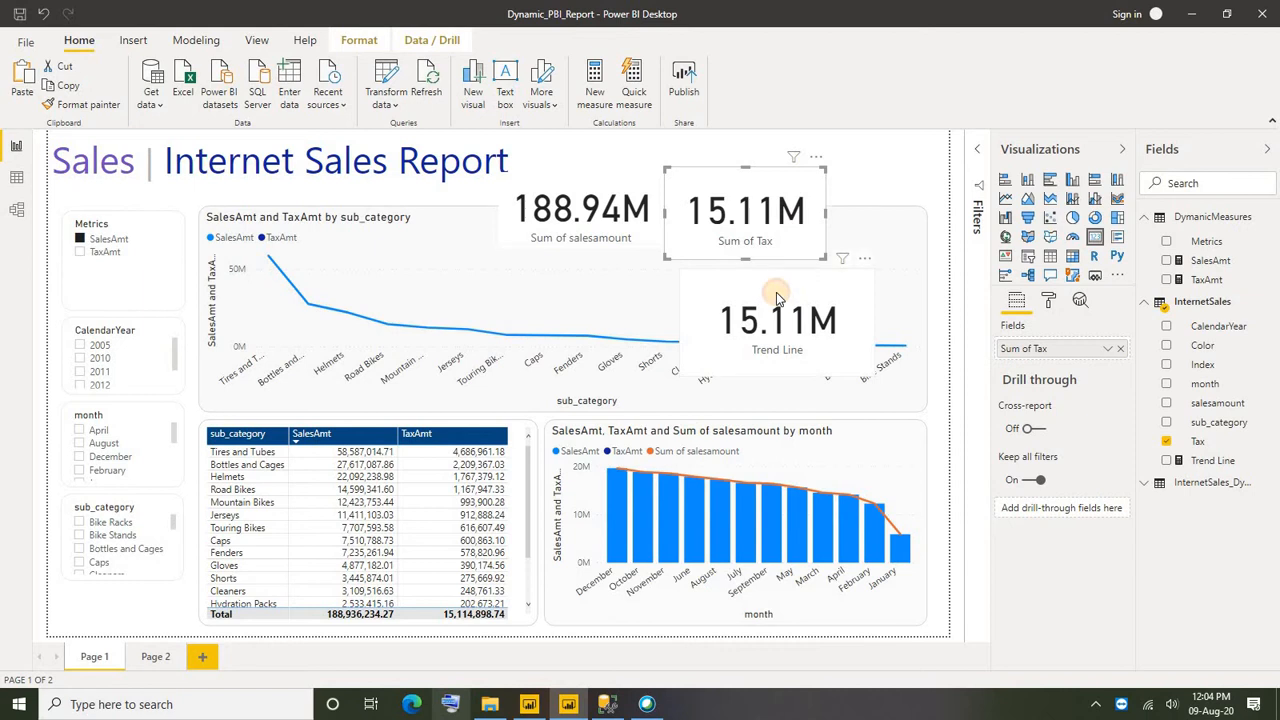
Delete the Trend Line, Sum of Tax and Sum of salesamount cards from the report page
{"action": "left_click", "coordinate": [778, 296]}
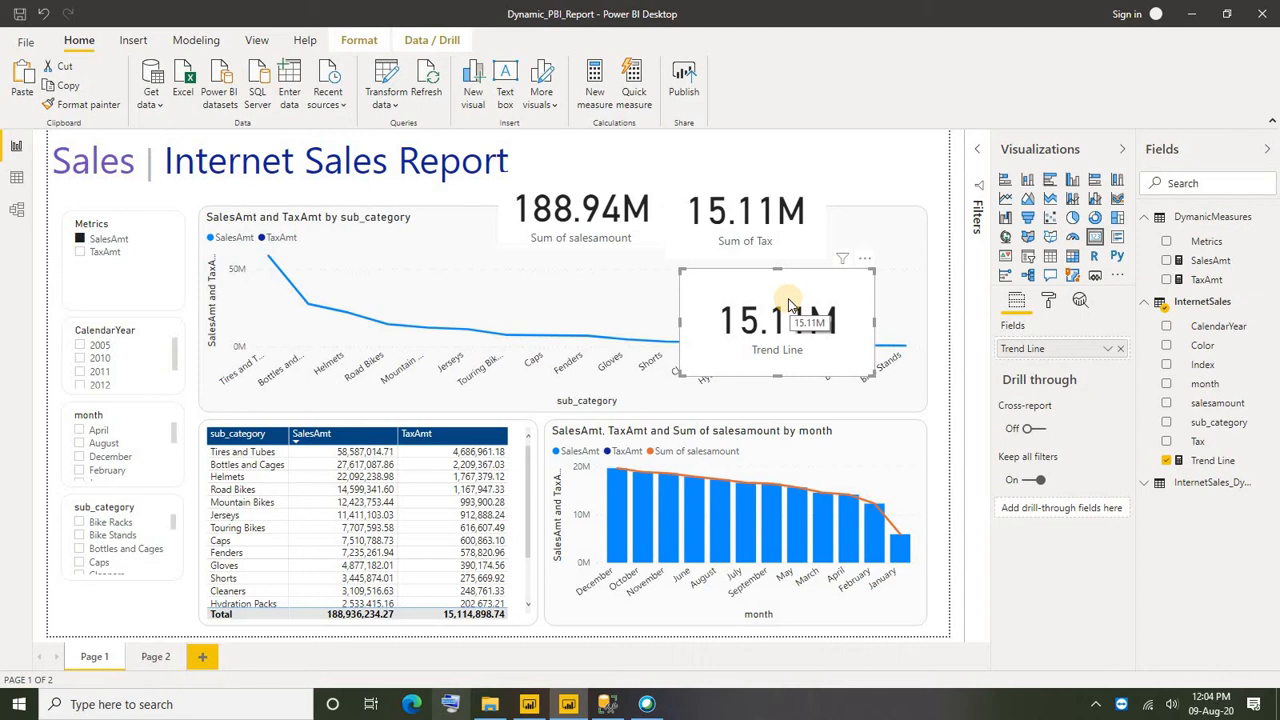
{"action": "key", "text": "Delete"}
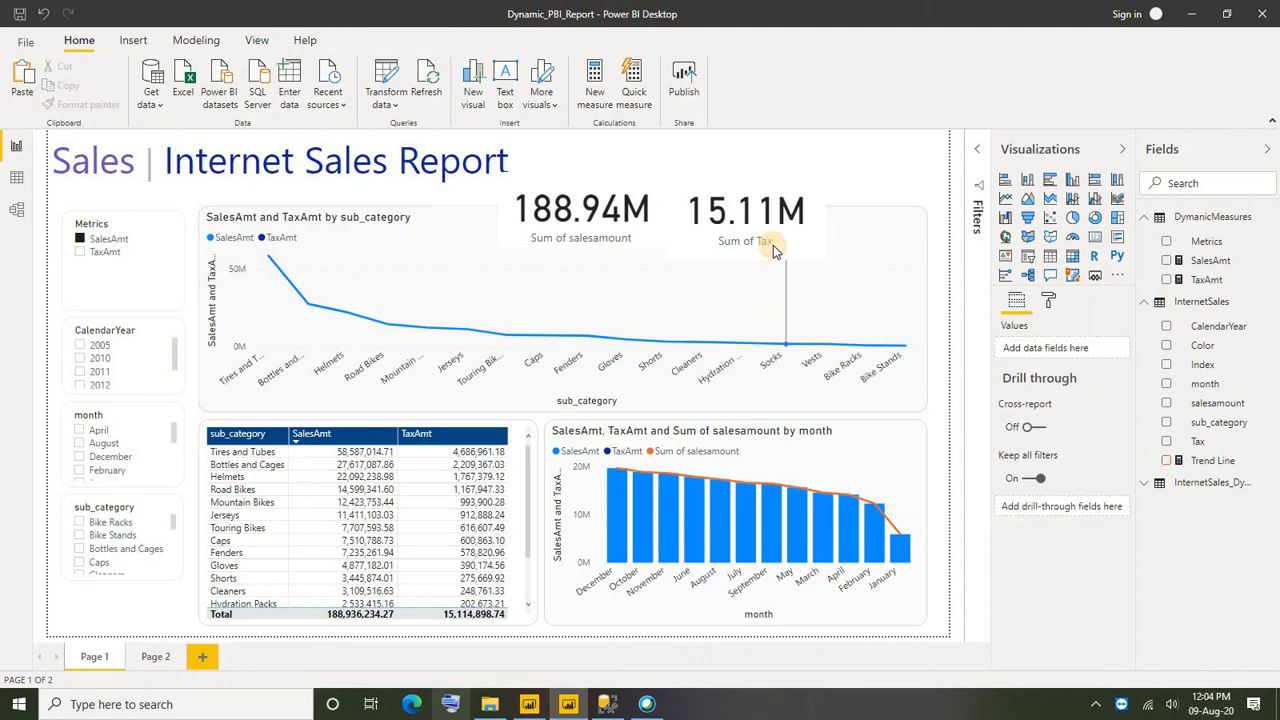
{"action": "left_click", "coordinate": [773, 245]}
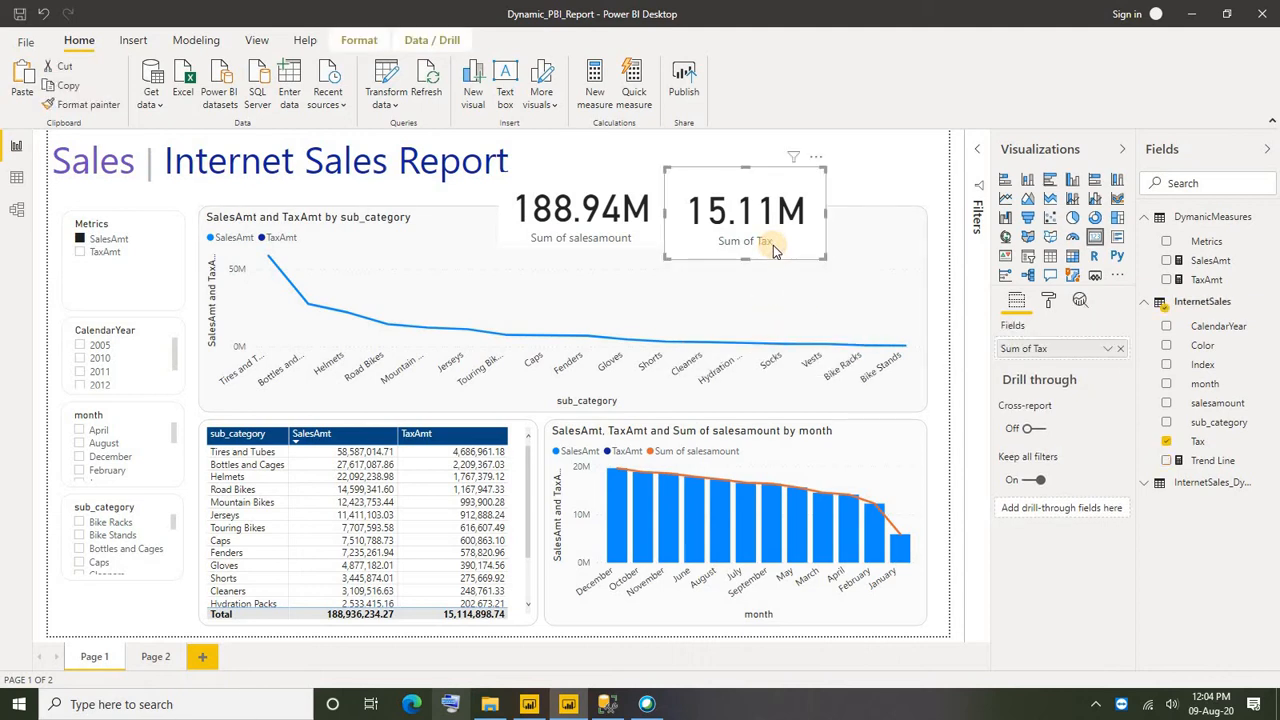
{"action": "key", "text": "Delete"}
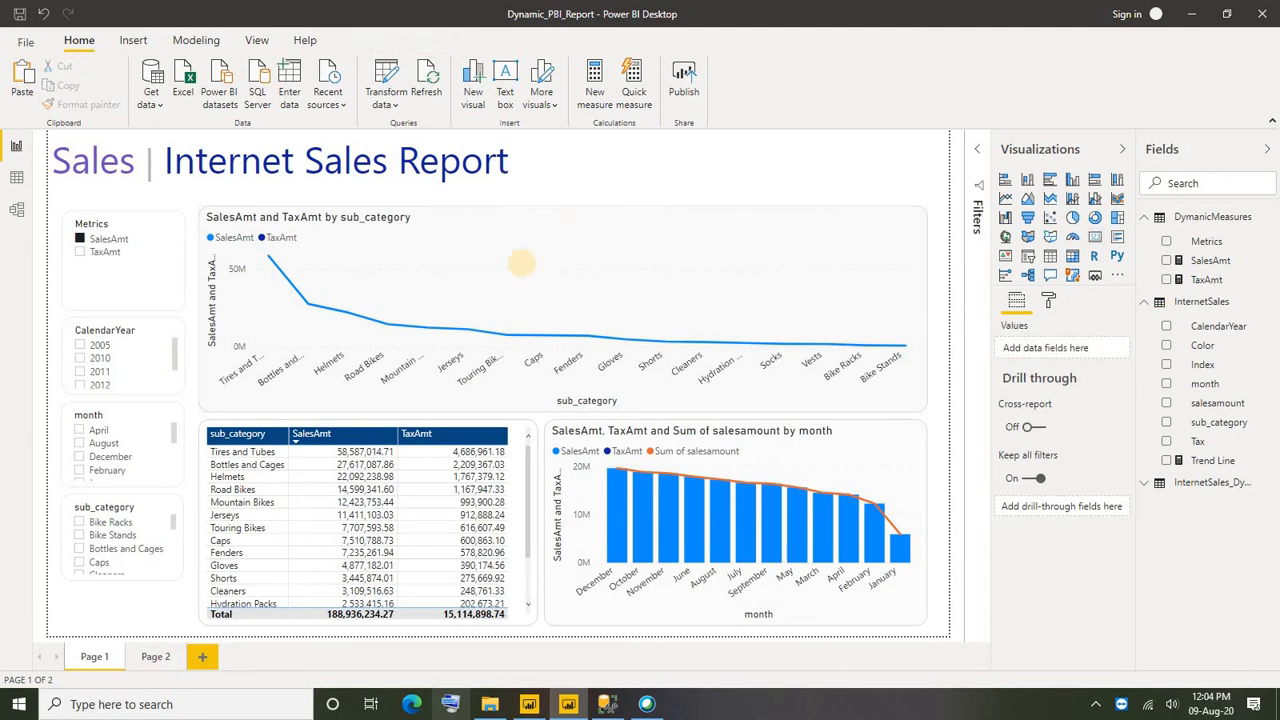
Replace Sum of salesamount with the Trend Line measure as the line value of the combo chart by month
{"action": "left_click", "coordinate": [87, 245]}
{"action": "left_click", "coordinate": [81, 253]}
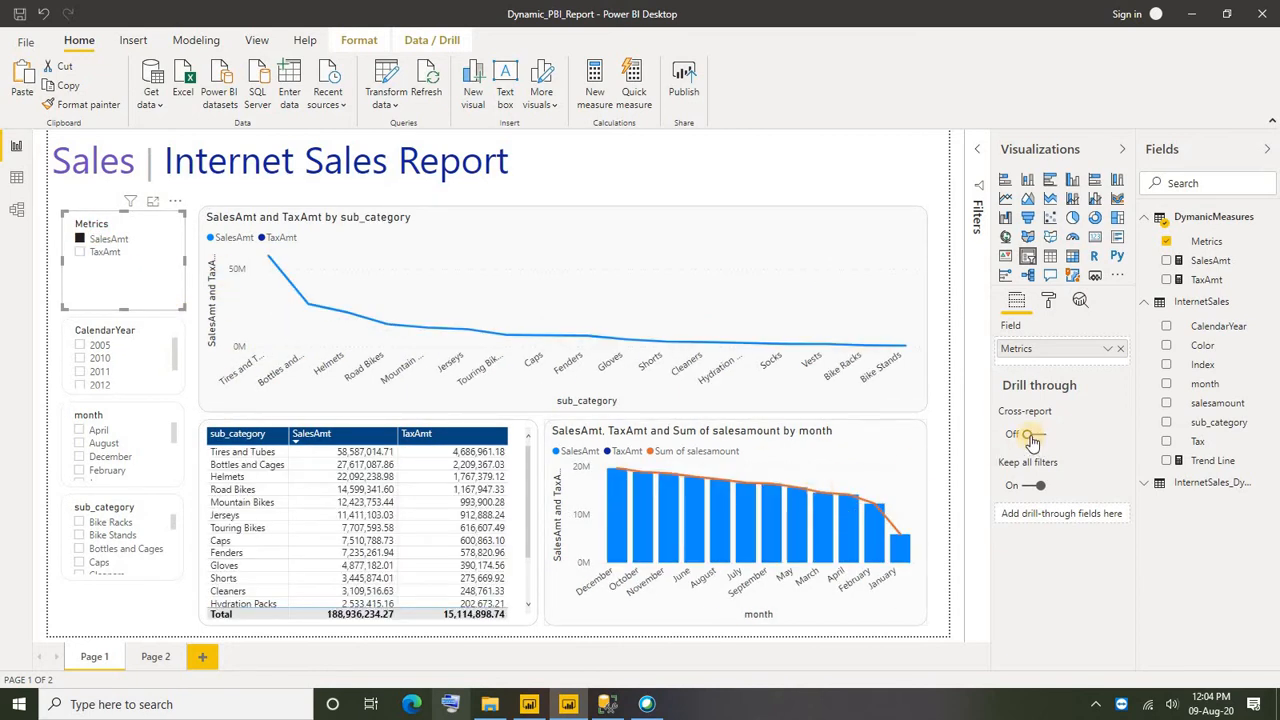
{"action": "left_click", "coordinate": [886, 474]}
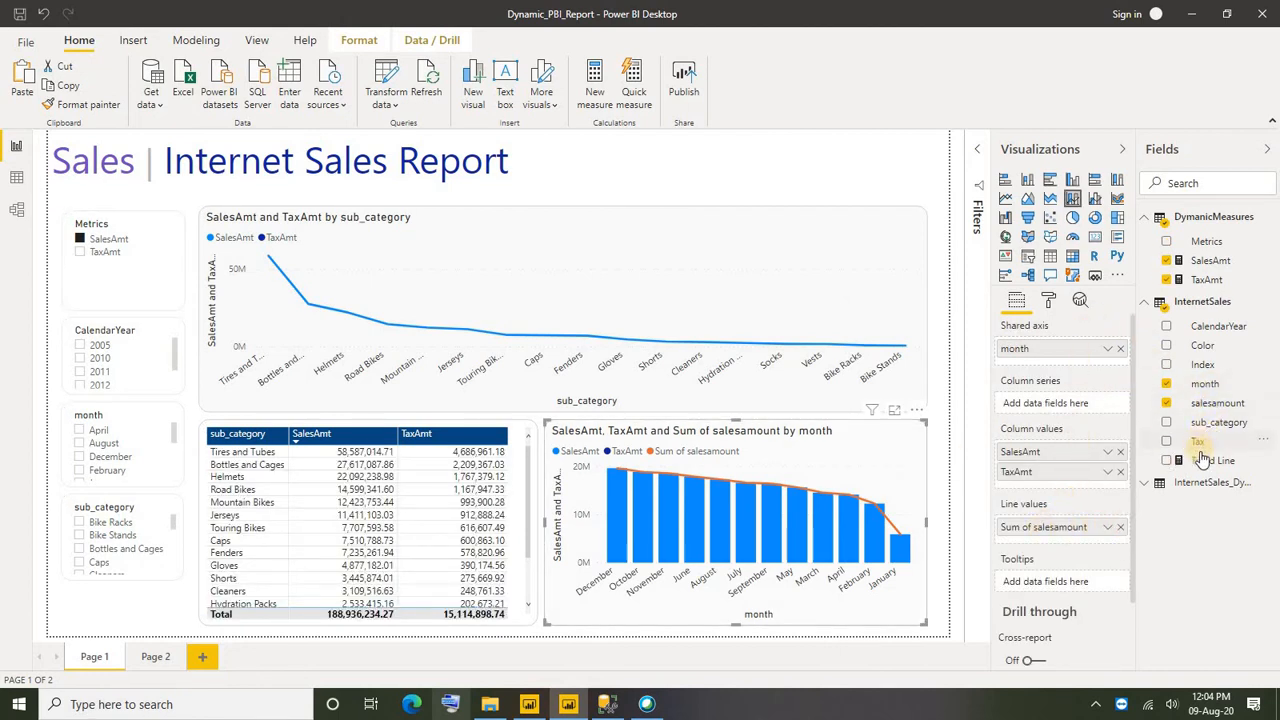
{"action": "left_click_drag", "start_coordinate": [1203, 457], "coordinate": [1108, 548]}
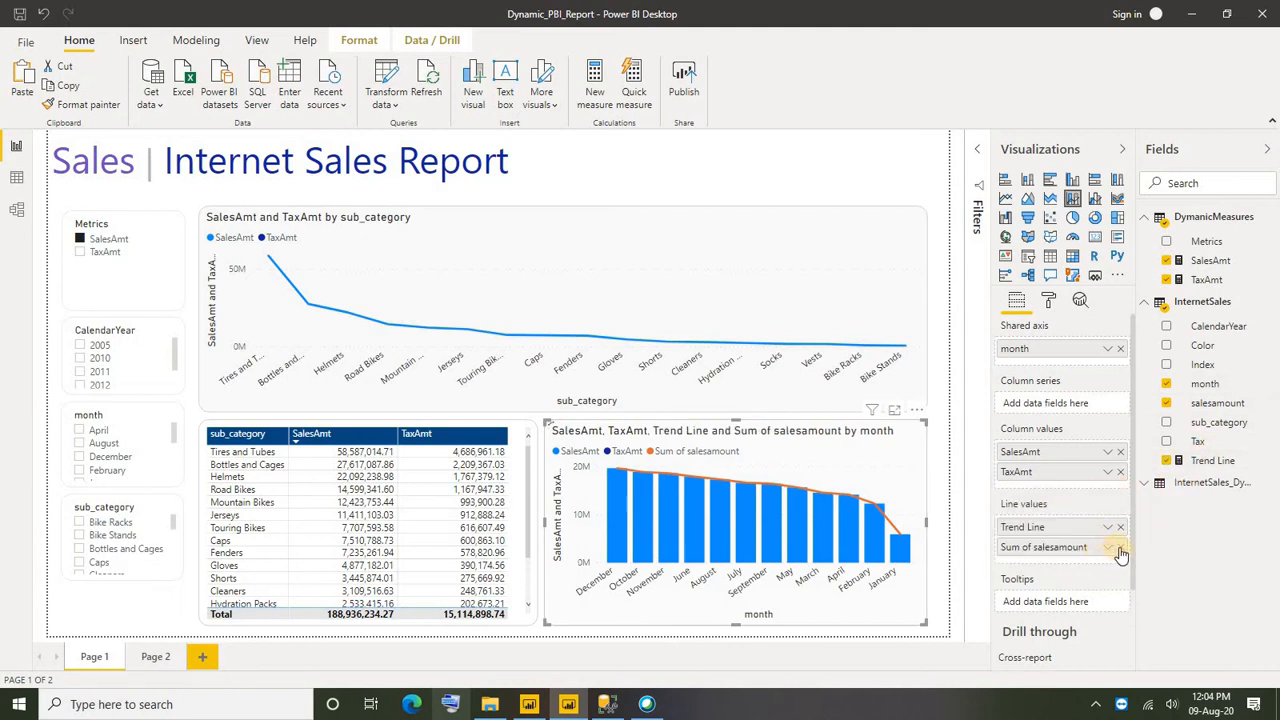
{"action": "left_click", "coordinate": [1120, 547]}
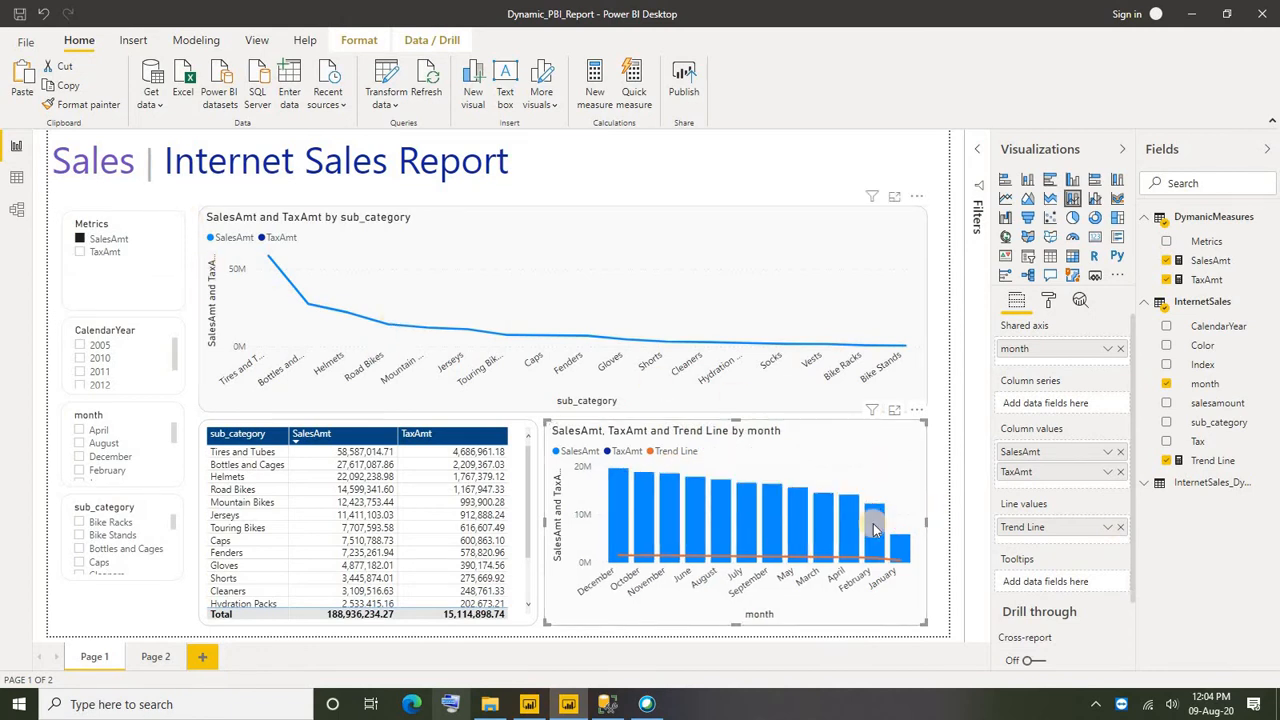
Check how the combo chart's columns and Trend Line respond to the Metrics slicer, ending with SalesAmt selected
{"action": "left_click", "coordinate": [95, 245]}
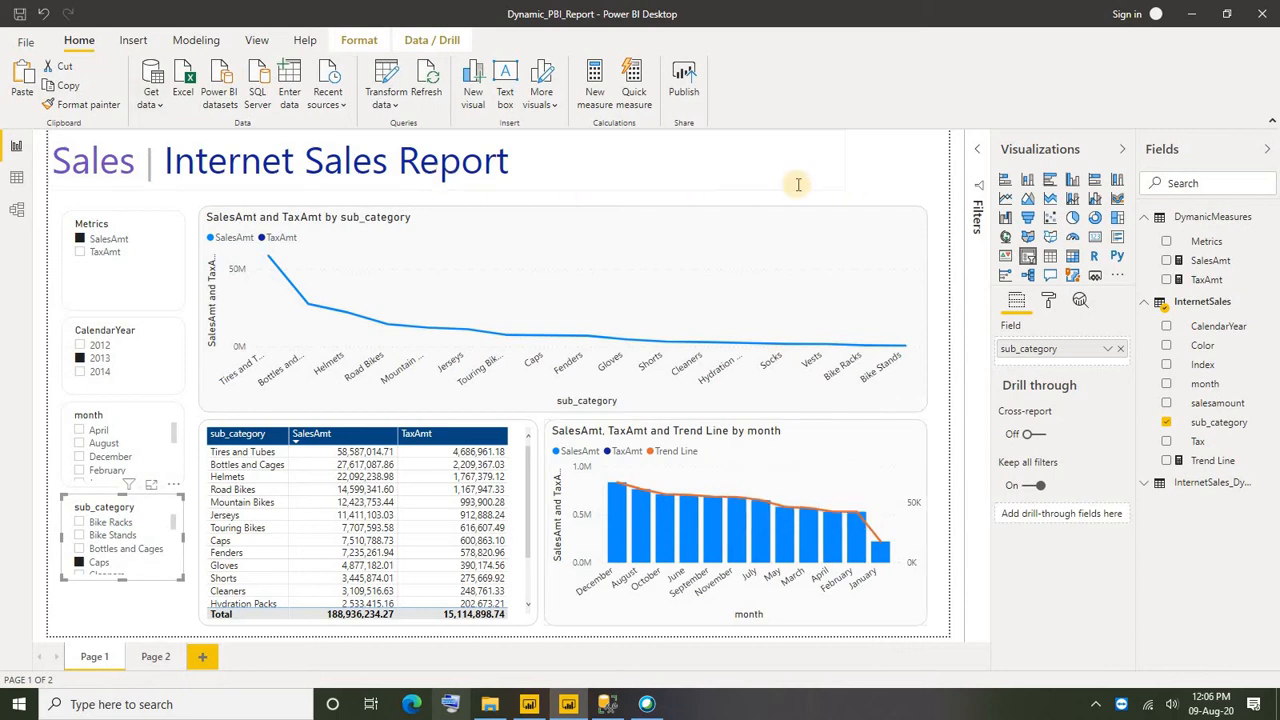
{"action": "left_click", "coordinate": [882, 177]}
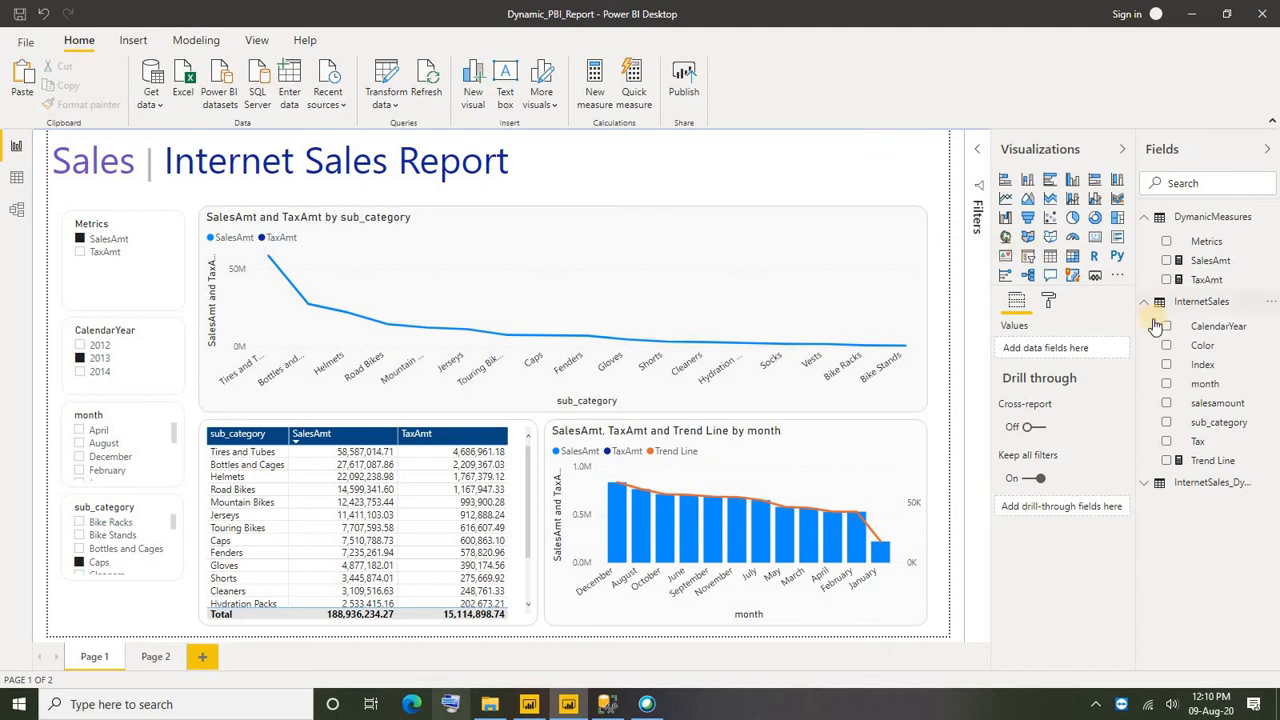
Open the InternetSales query in Power Query Editor and bring up the SQL Server database settings of its Source step
{"action": "mouse_move", "coordinate": [1207, 308]}
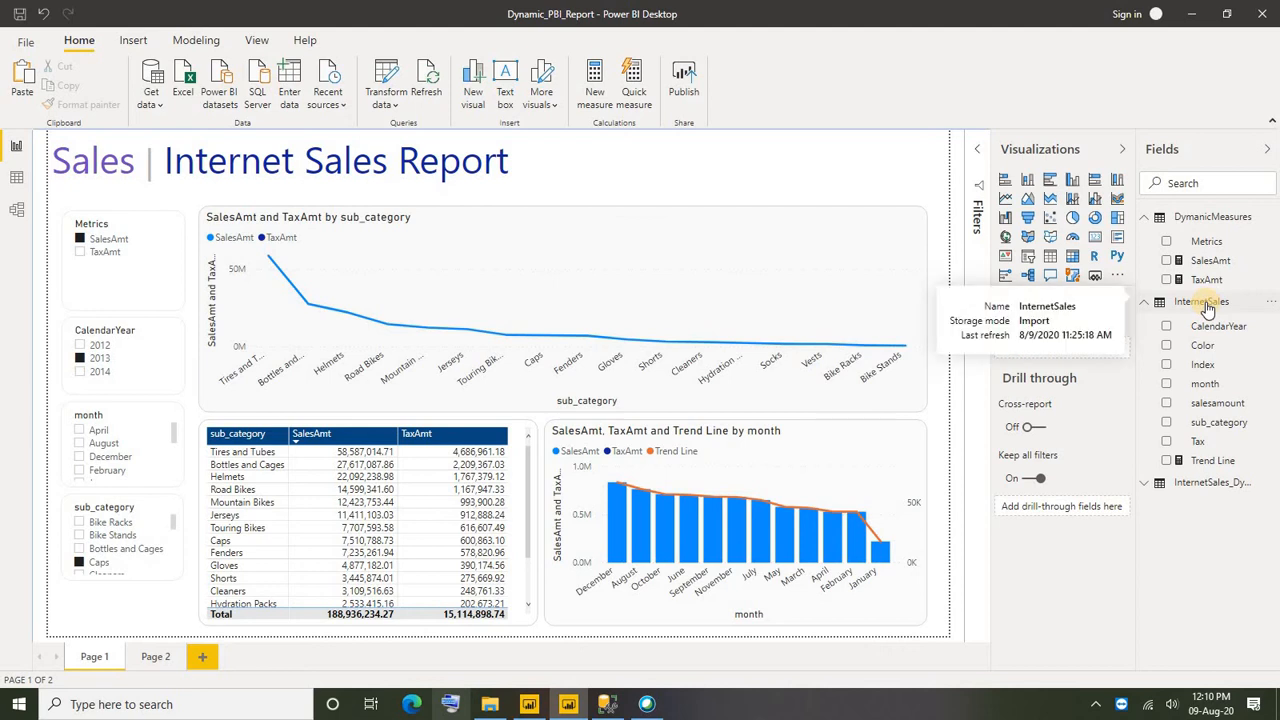
{"action": "left_click", "coordinate": [1207, 308]}
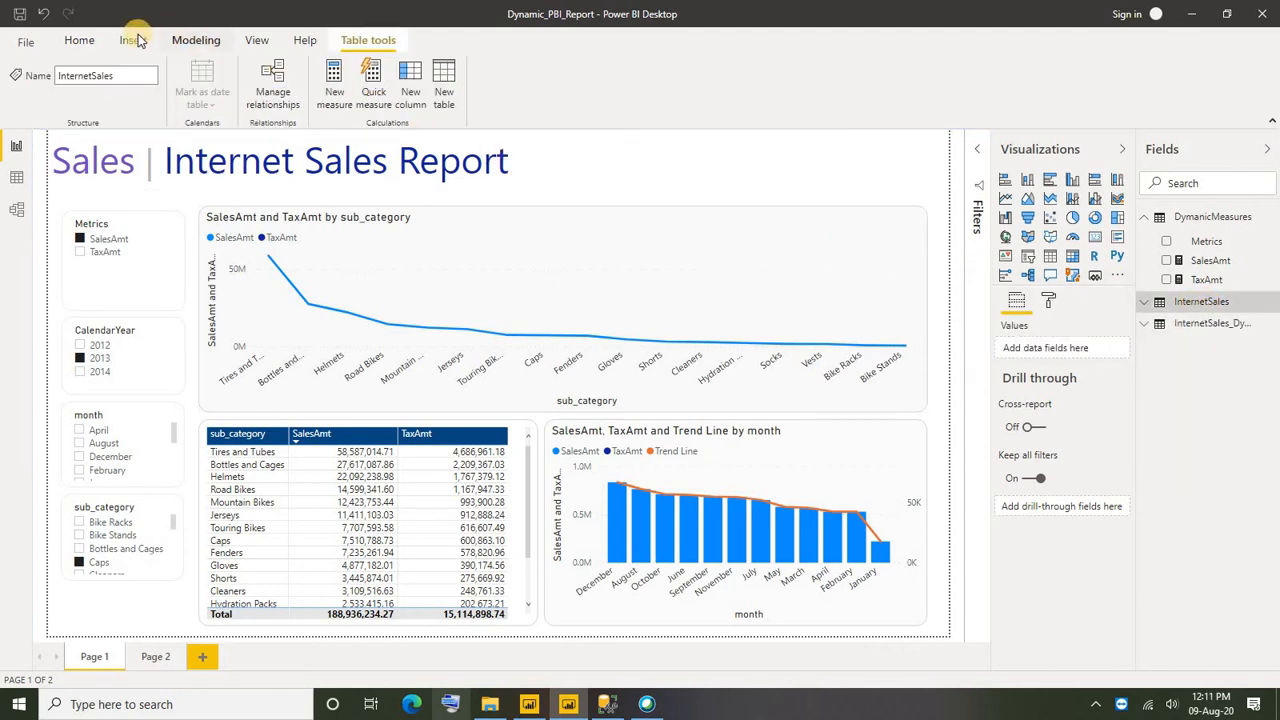
{"action": "left_click", "coordinate": [79, 40]}
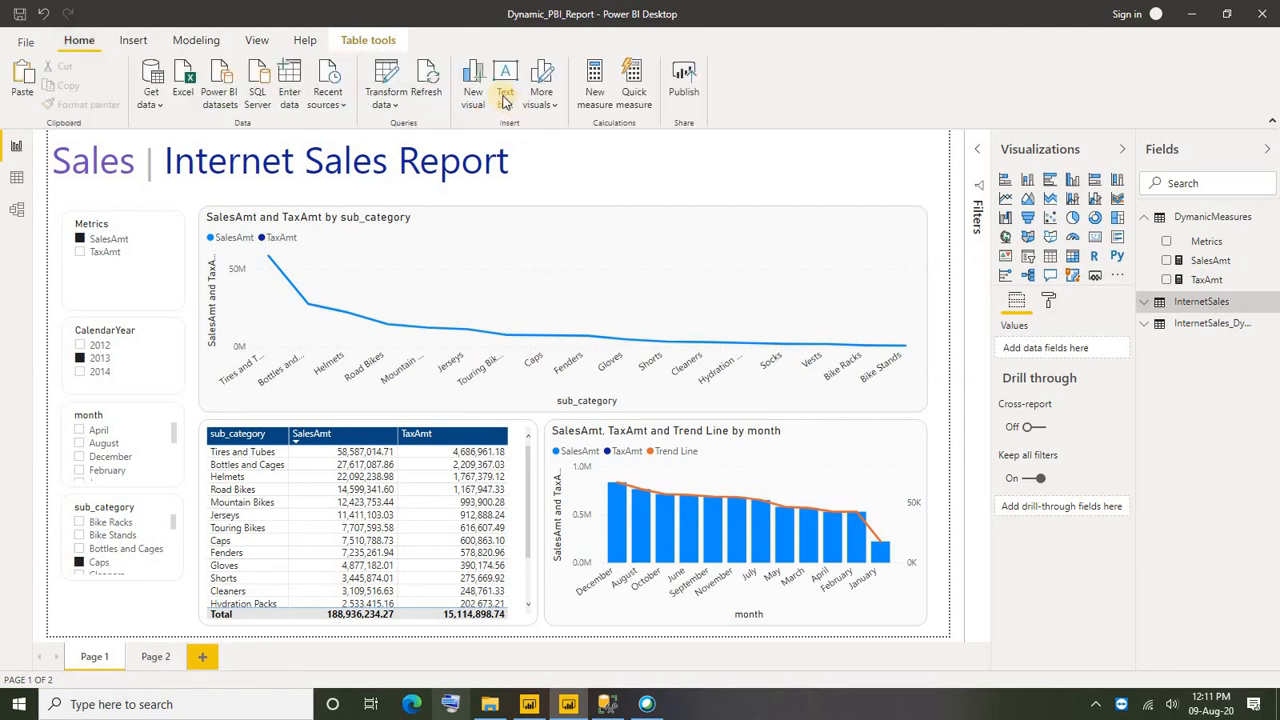
{"action": "left_click", "coordinate": [393, 100]}
{"action": "left_click", "coordinate": [422, 132]}
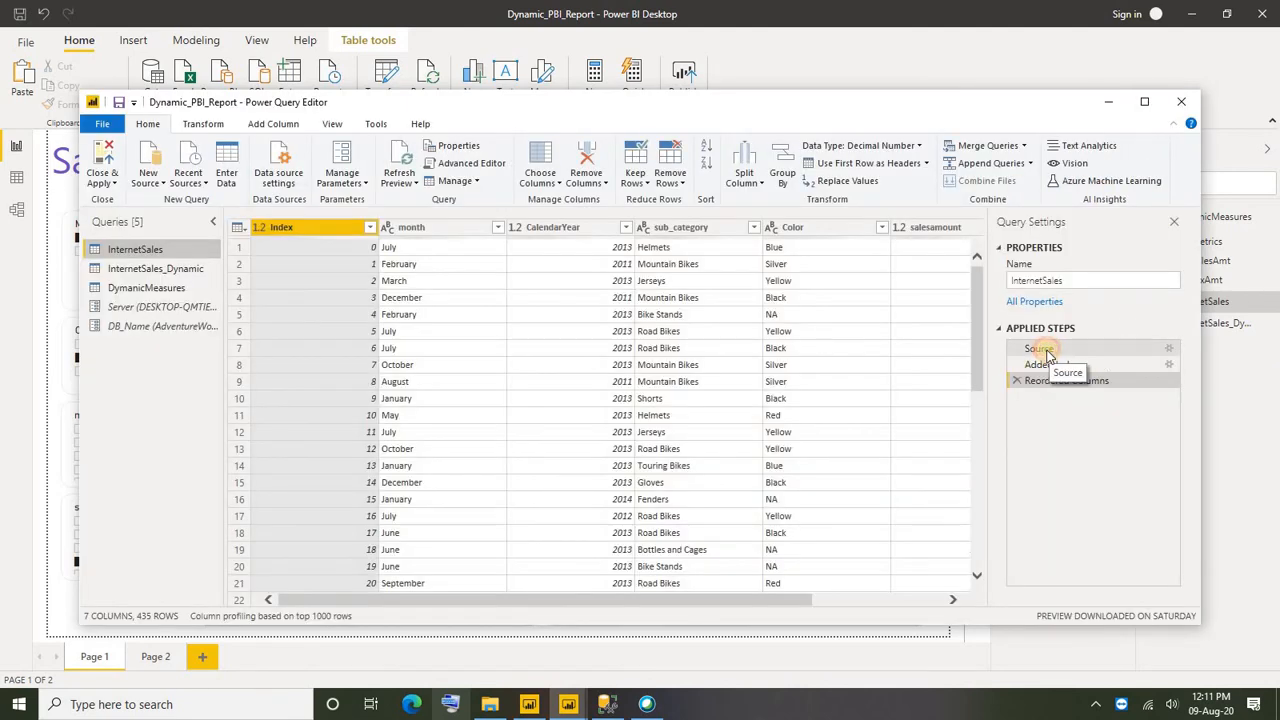
{"action": "left_click", "coordinate": [1040, 348]}
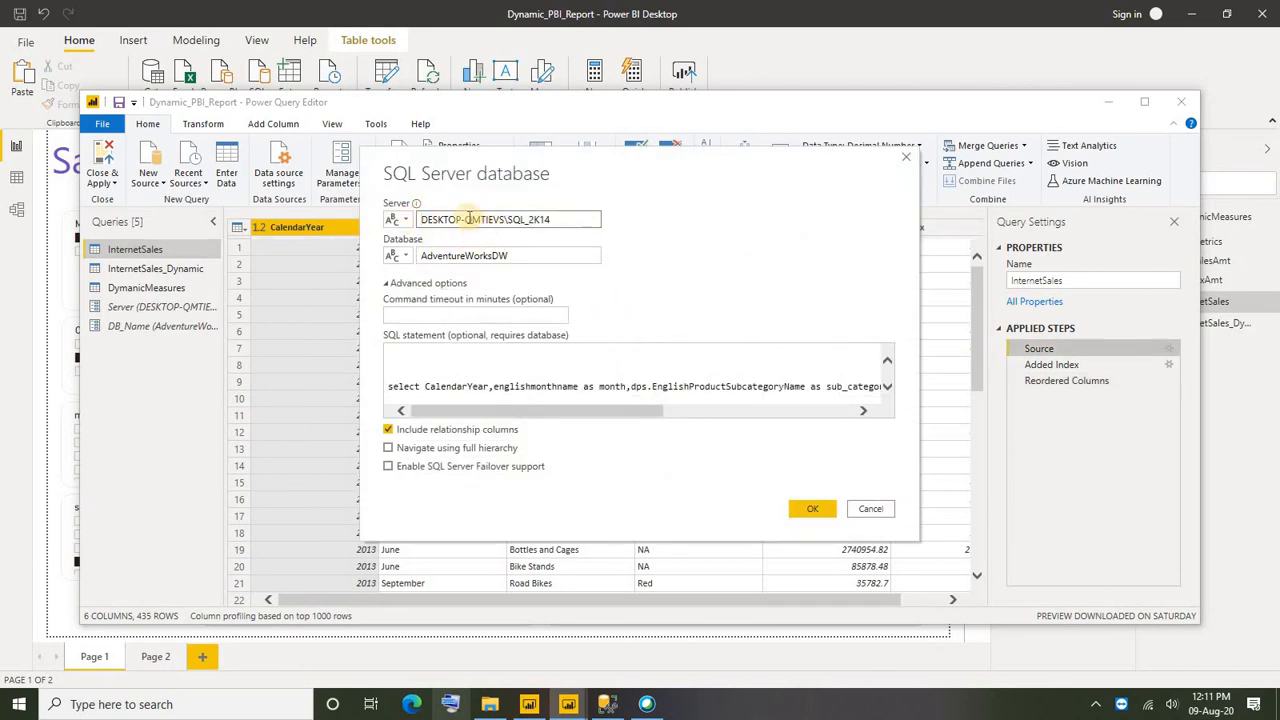
Create a new parameter for the Server setting of the InternetSales source and name it Server
{"action": "left_click_drag", "start_coordinate": [560, 219], "coordinate": [407, 222]}
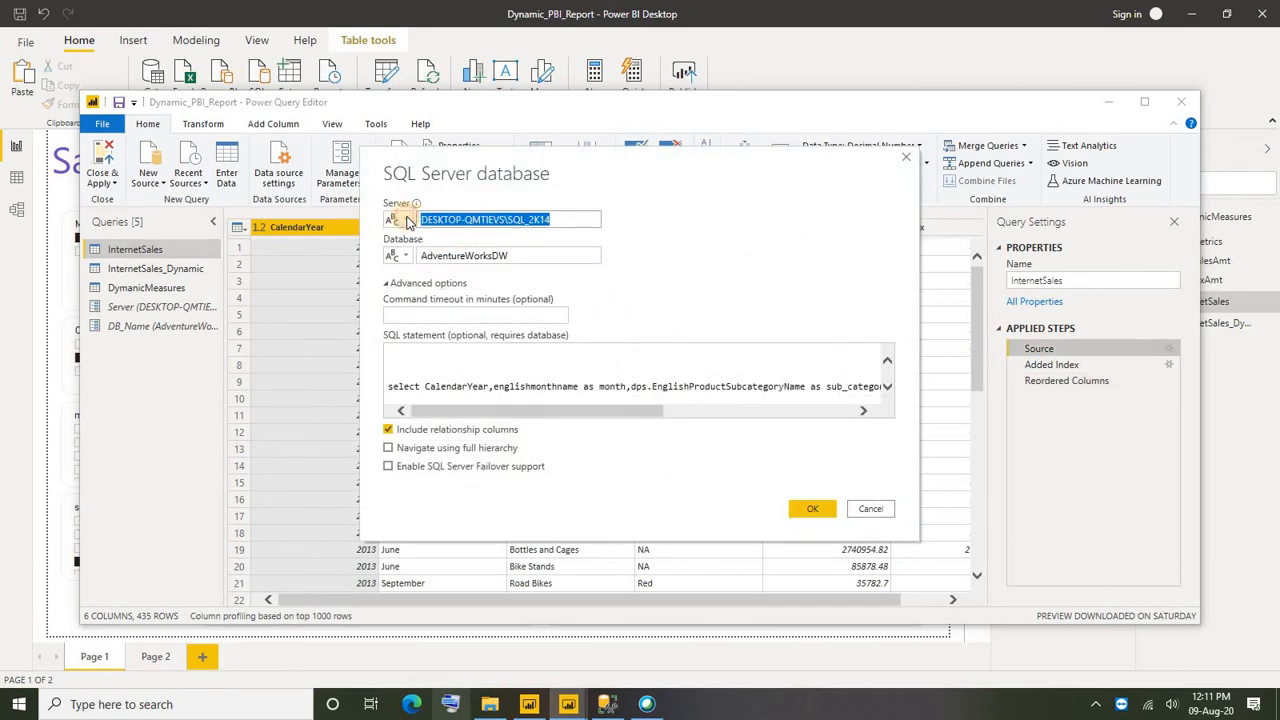
{"action": "left_click", "coordinate": [570, 219]}
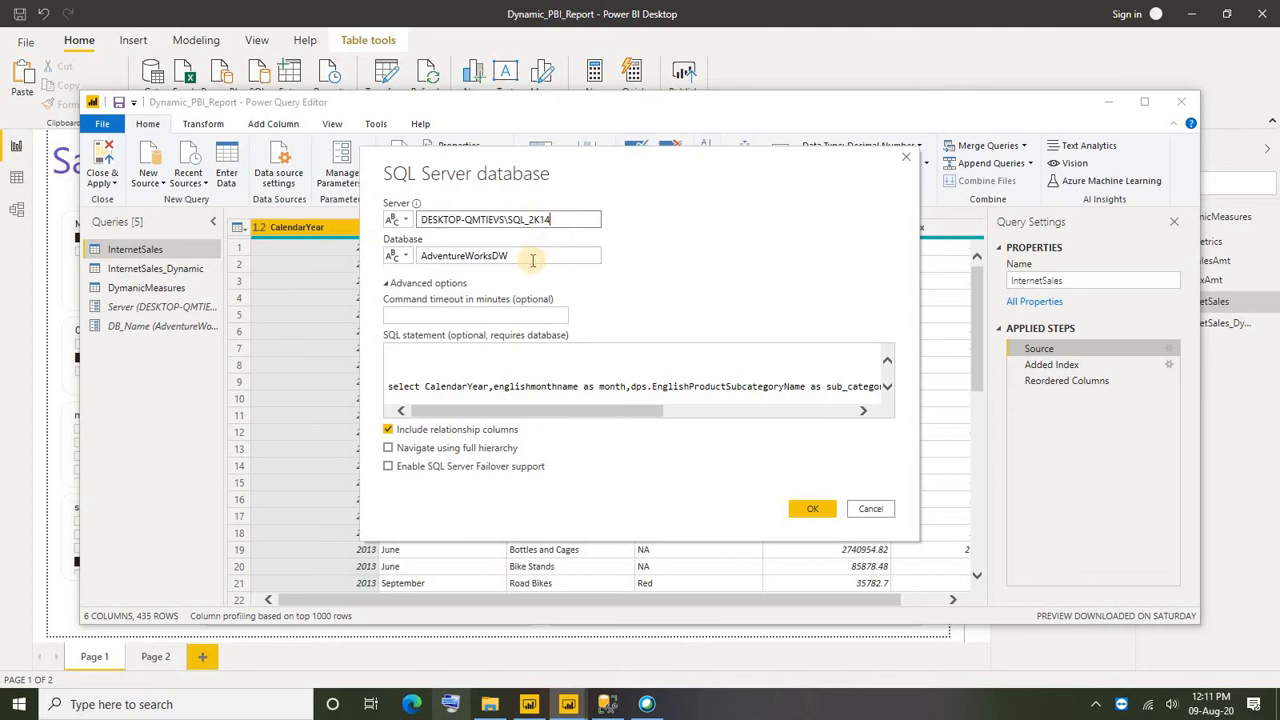
{"action": "left_click", "coordinate": [530, 258]}
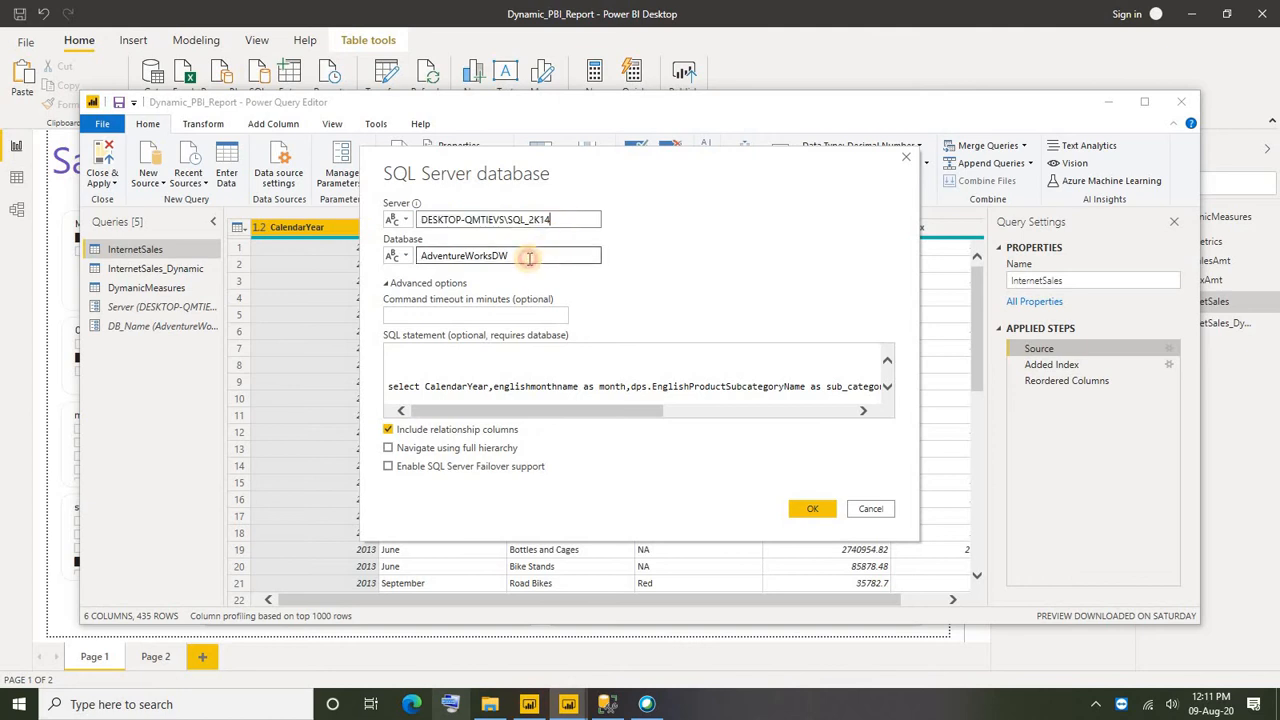
{"action": "left_click", "coordinate": [403, 221]}
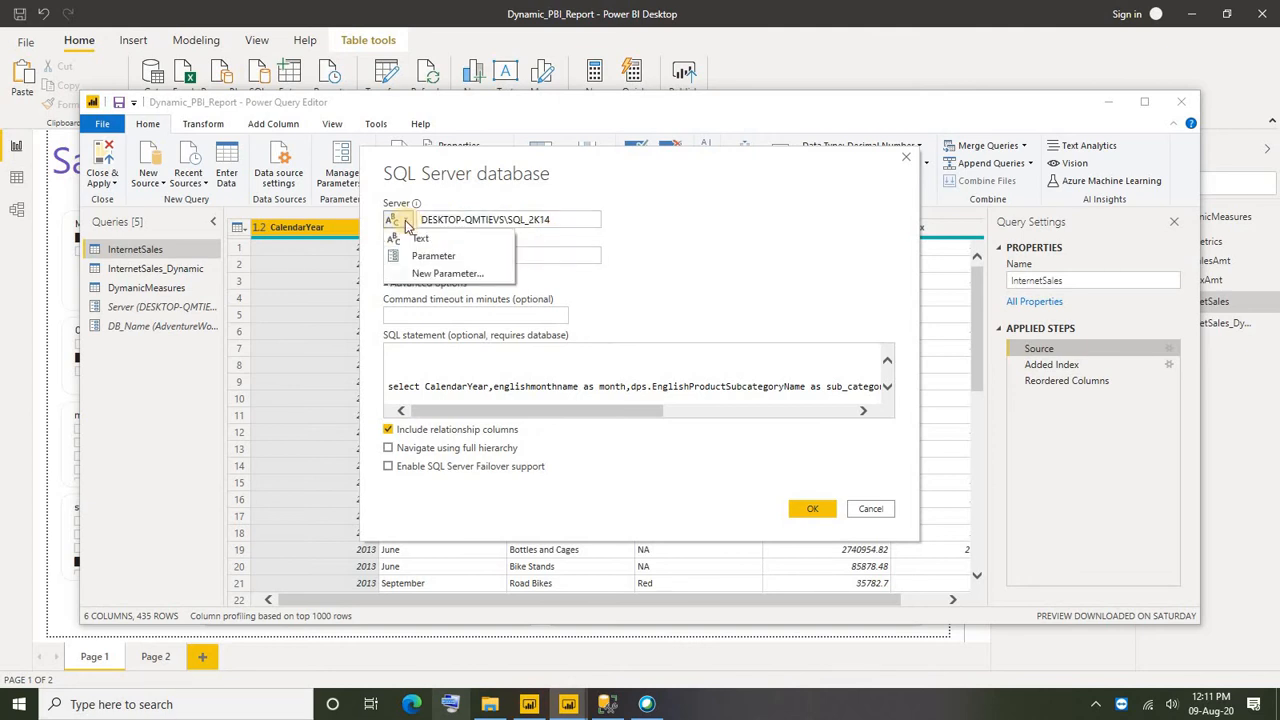
{"action": "left_click", "coordinate": [428, 277]}
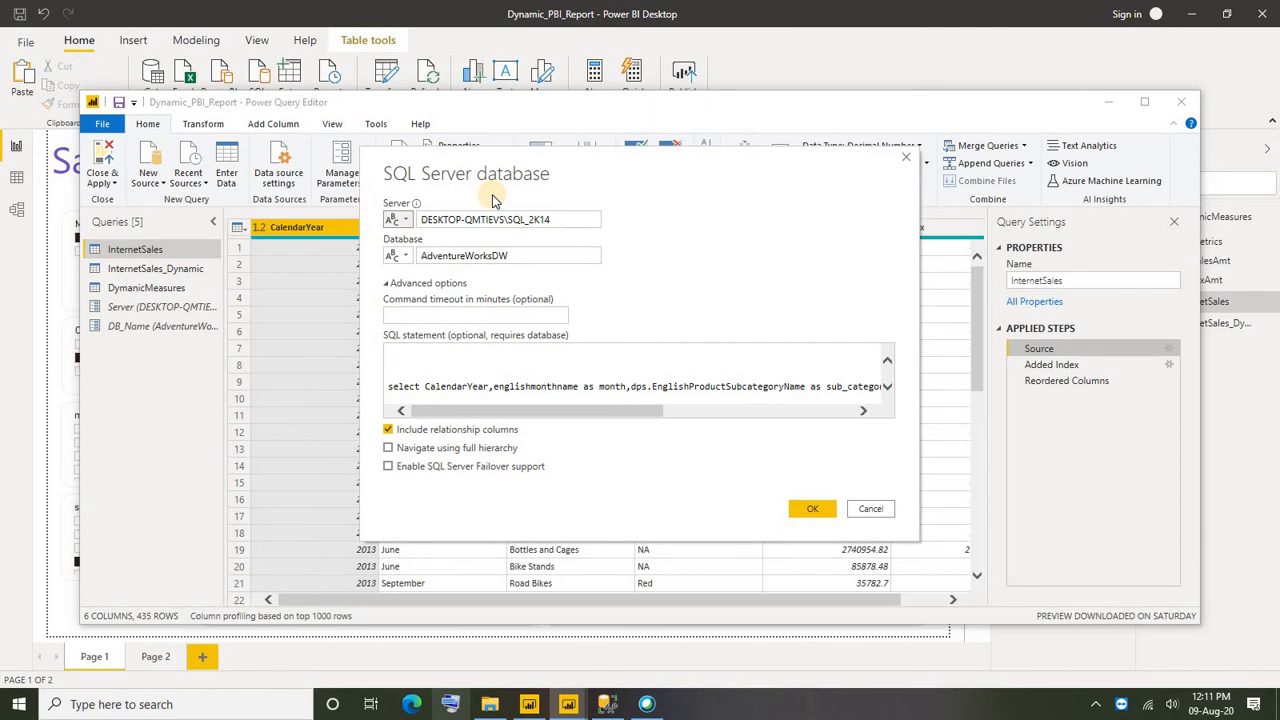
{"action": "left_click_drag", "start_coordinate": [670, 157], "coordinate": [513, 163]}
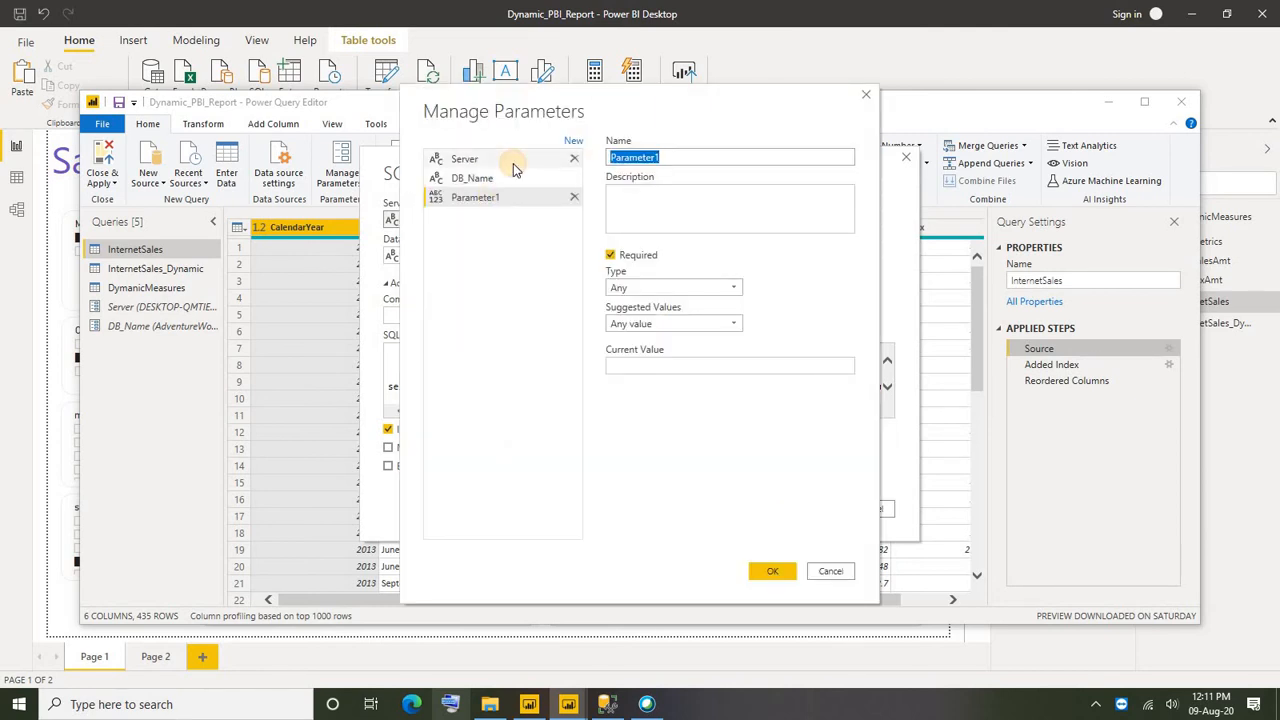
{"action": "type", "text": "Server"}
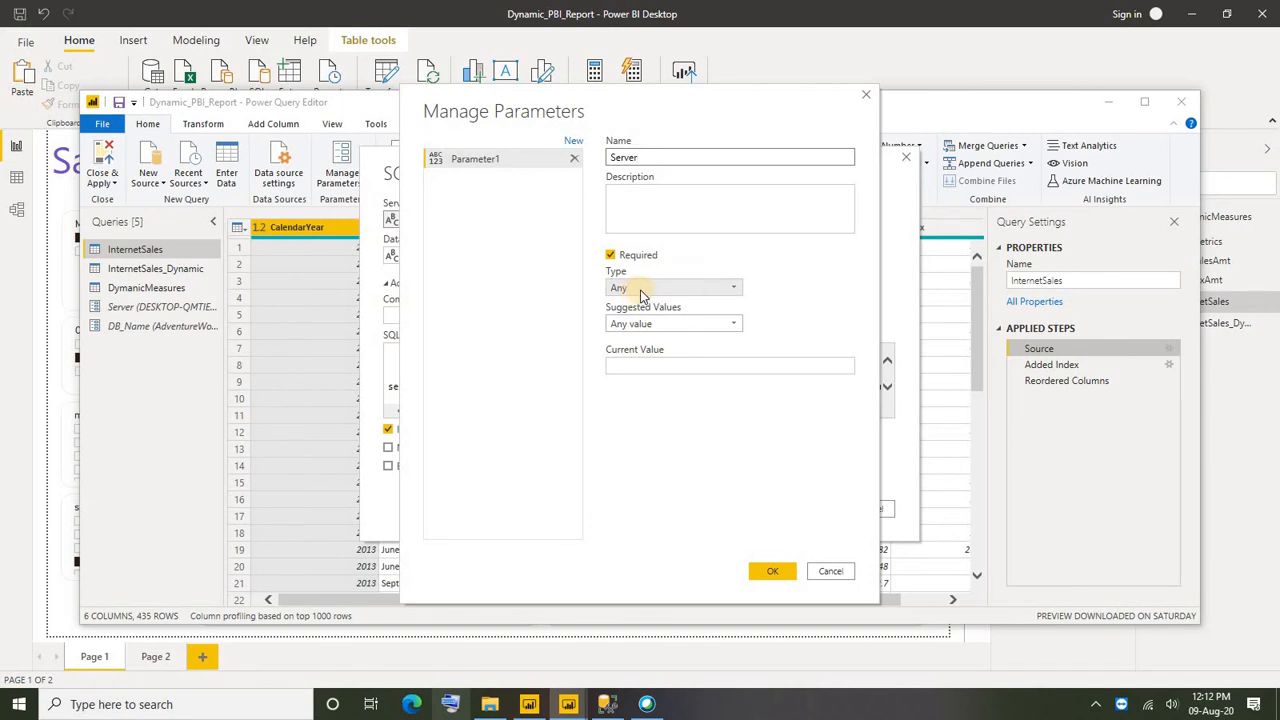
Copy the server name DESKTOP-QMTIEVS\SQL_2K14 from SQL Server Management Studio as the Server parameter's current value and save the parameter
{"action": "left_click", "coordinate": [663, 365]}
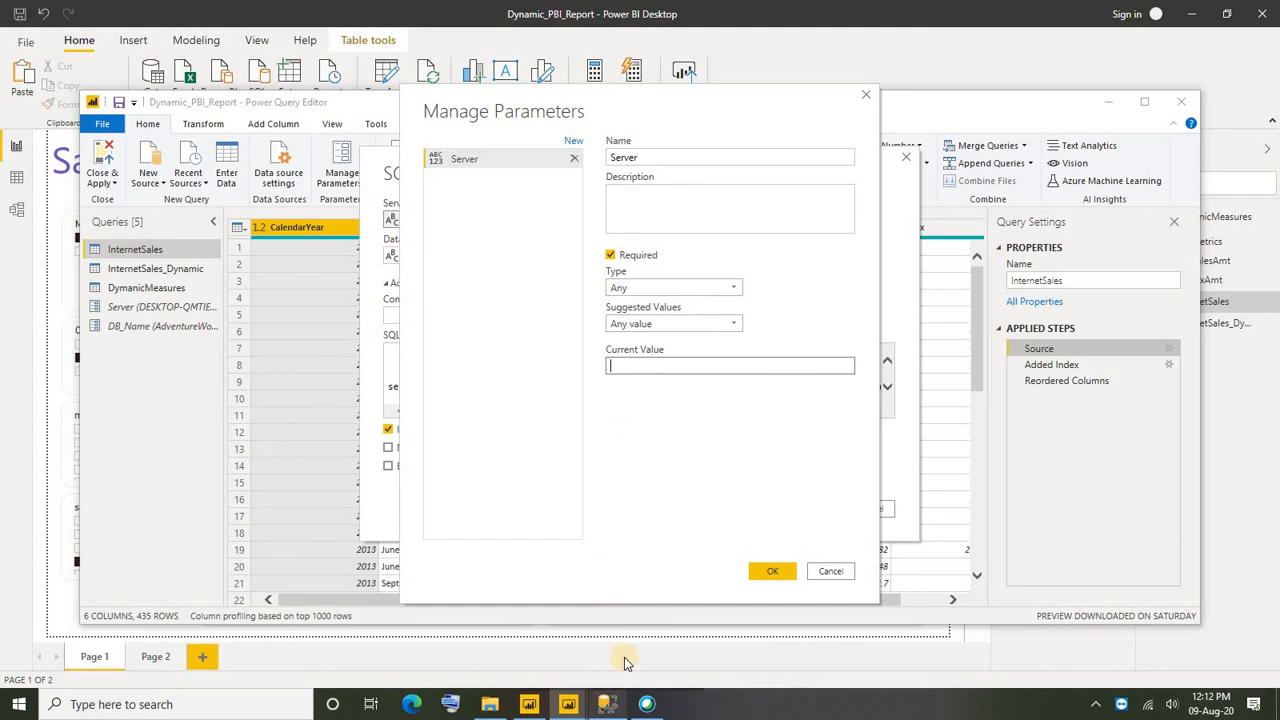
{"action": "left_click", "coordinate": [606, 704]}
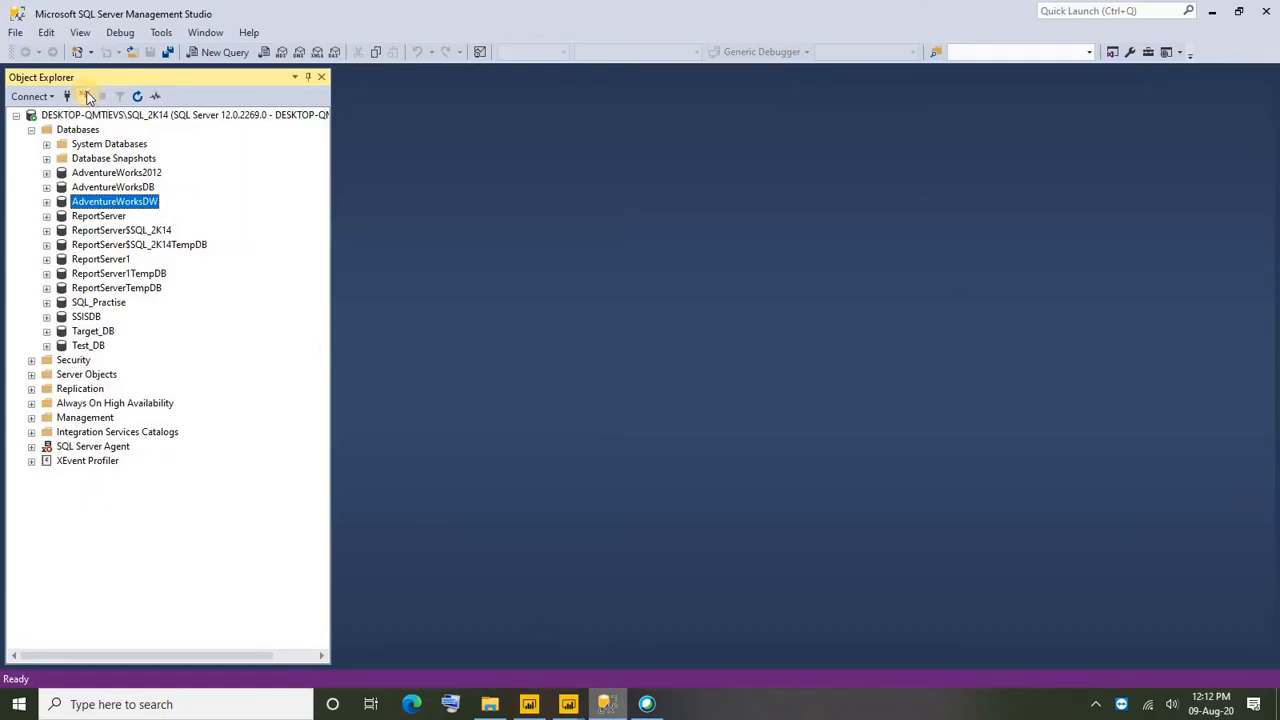
{"action": "left_click", "coordinate": [68, 96]}
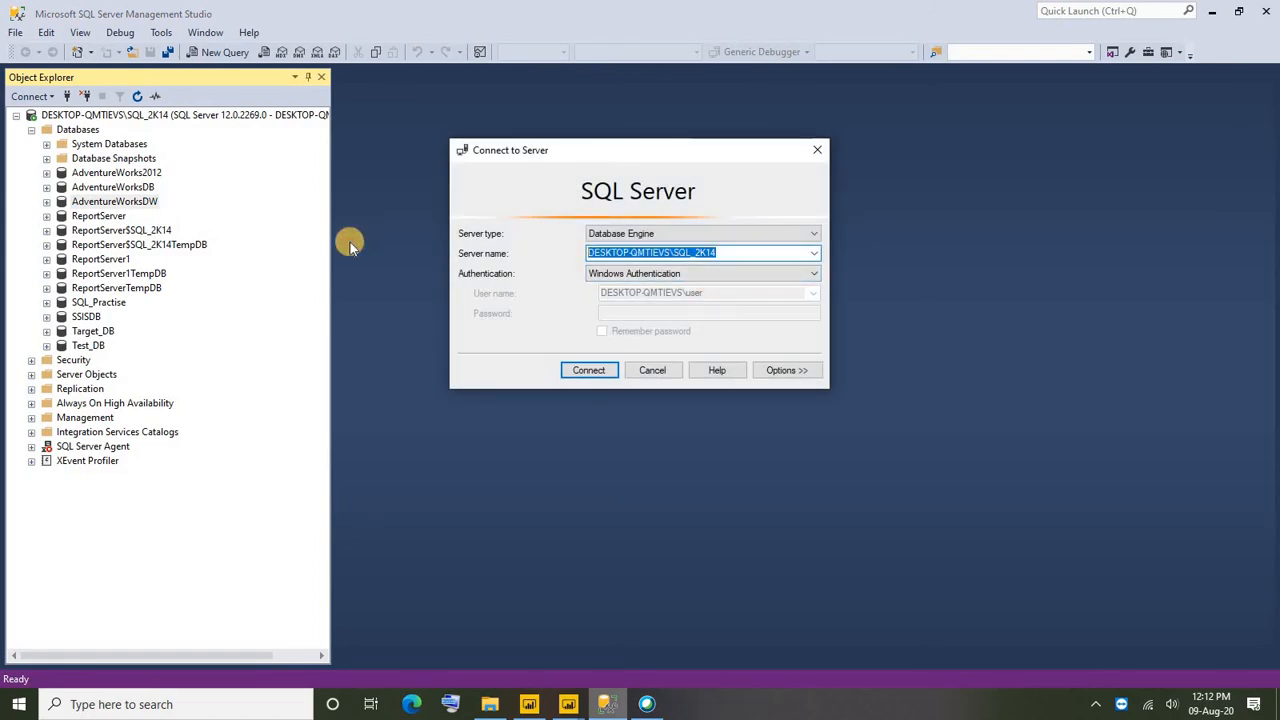
{"action": "key", "text": "ctrl+c"}
{"action": "key", "text": "alt+Tab"}
{"action": "left_click", "coordinate": [641, 370]}
{"action": "key", "text": "ctrl+v"}
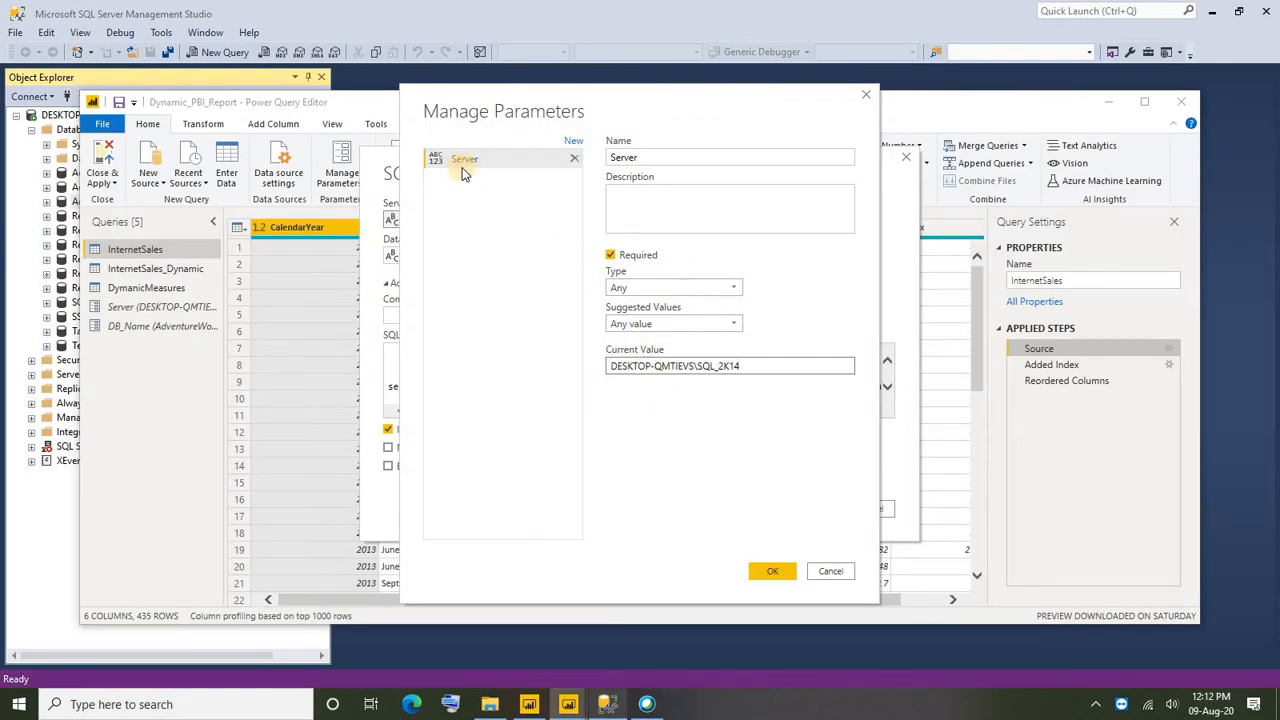
{"action": "left_click", "coordinate": [768, 571]}
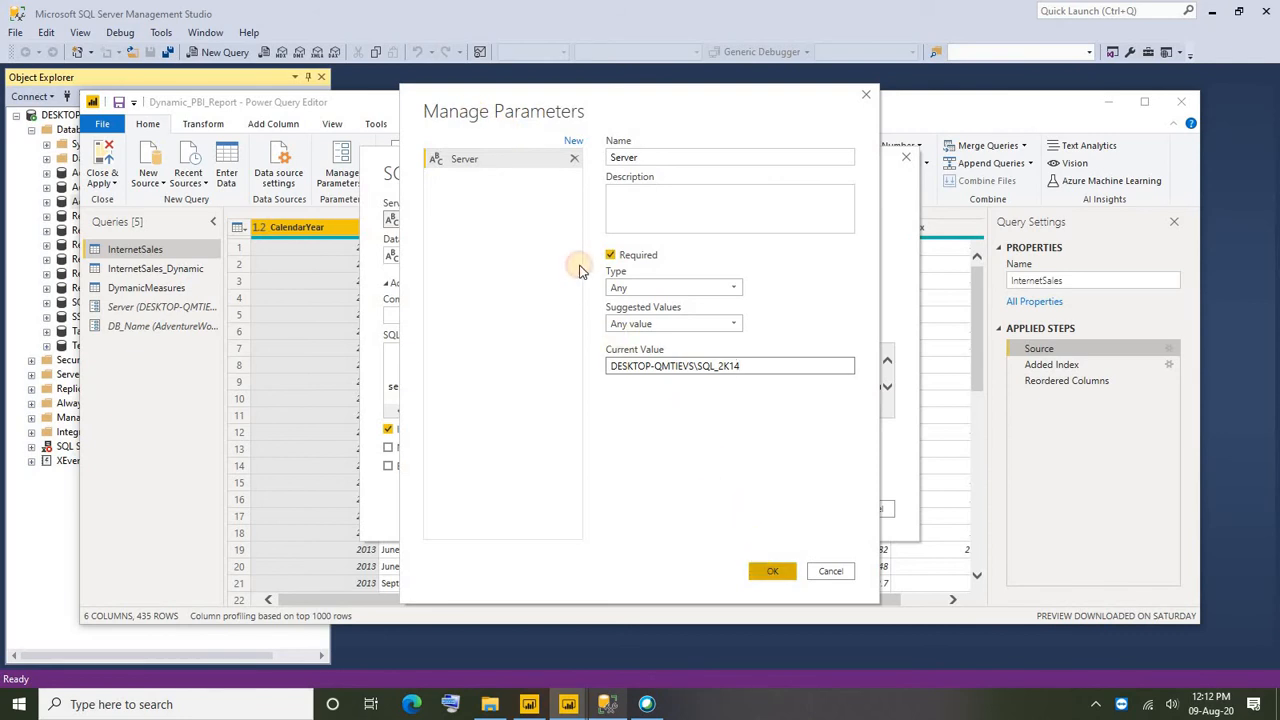
Create a new parameter for the Database setting of the source and name it DB_name
{"action": "left_click", "coordinate": [405, 258]}
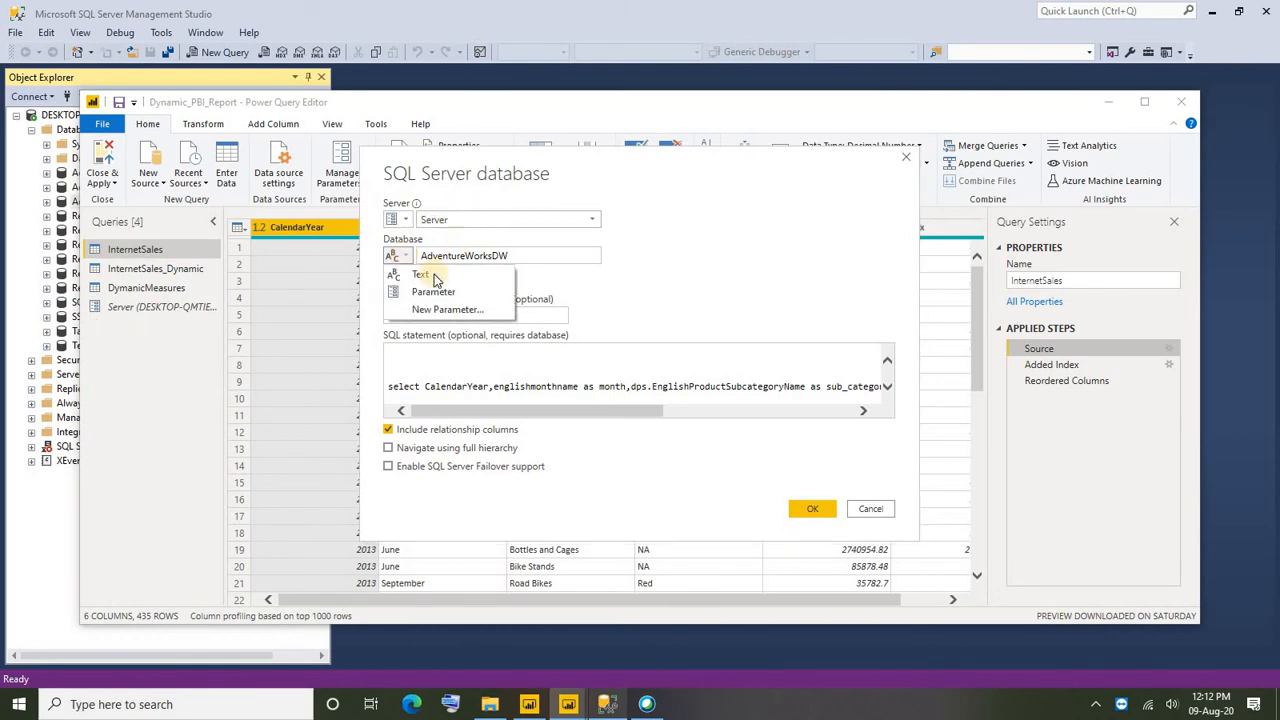
{"action": "left_click", "coordinate": [432, 312]}
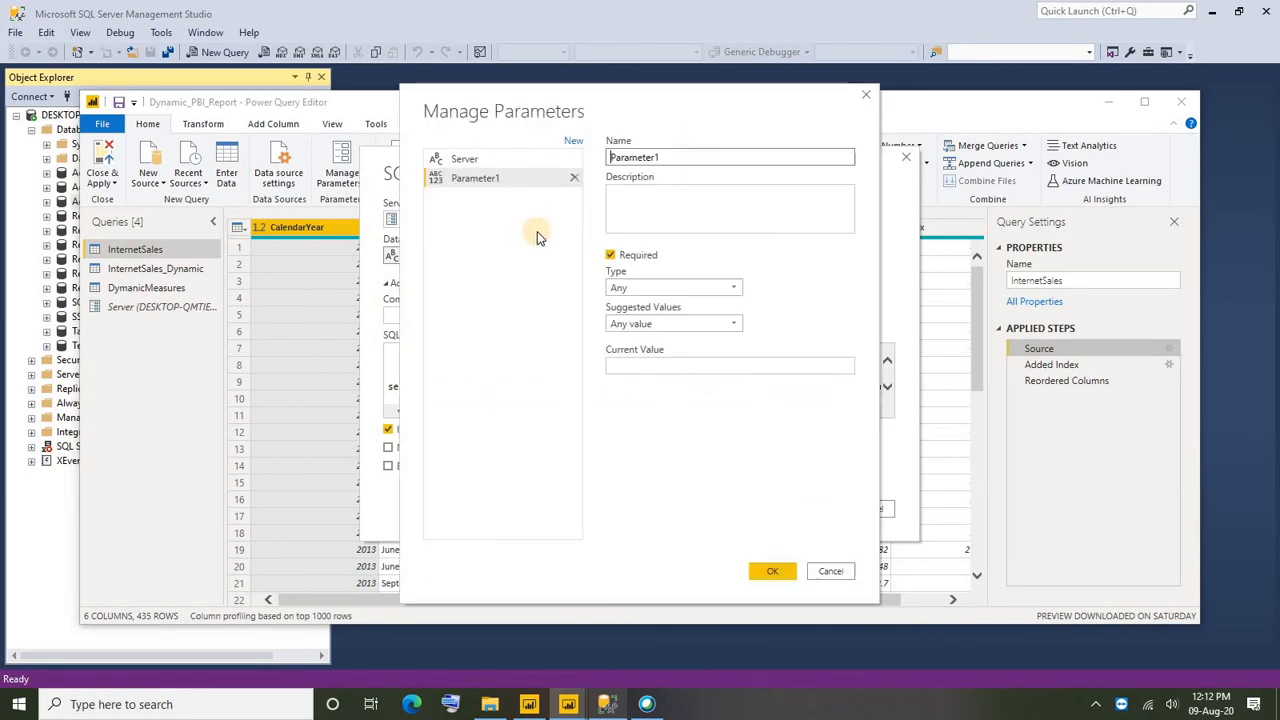
{"action": "double_click", "coordinate": [657, 158]}
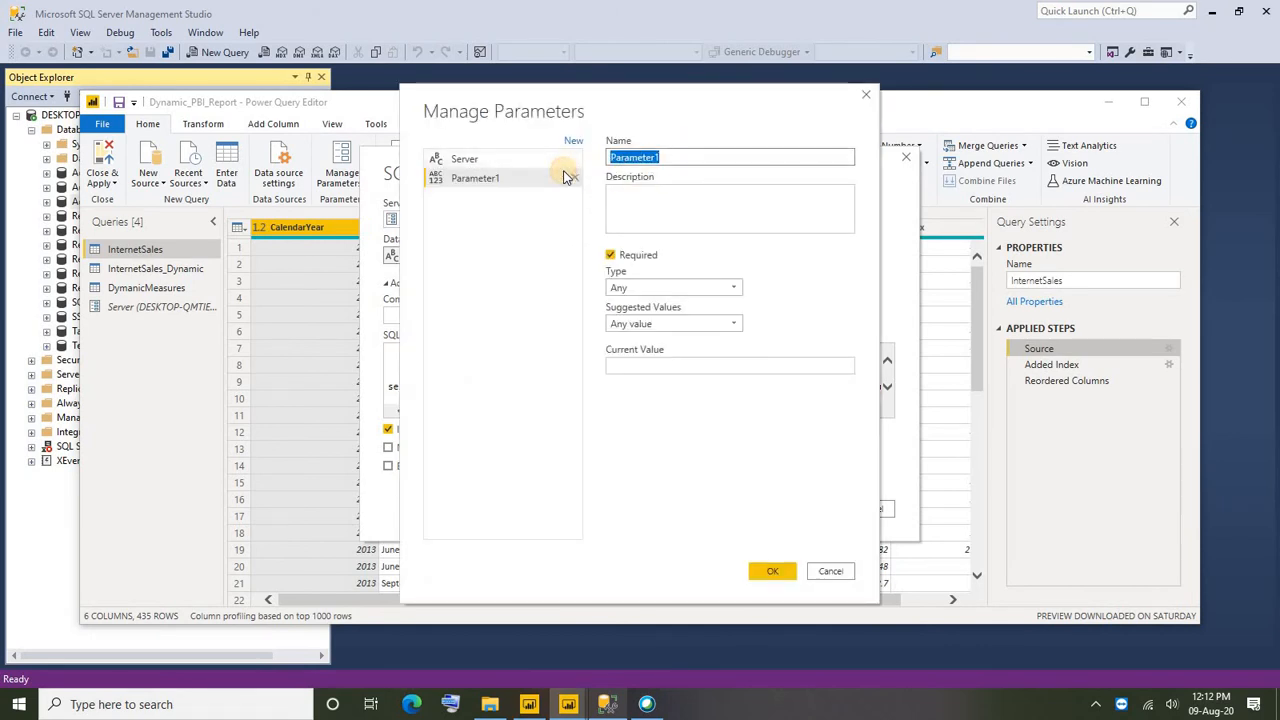
{"action": "type", "text": "S"}
{"action": "key", "text": "BackSpace"}
{"action": "type", "text": "Dat"}
{"action": "key", "text": "BackSpace"}
{"action": "key", "text": "BackSpace"}
{"action": "type", "text": "B"}
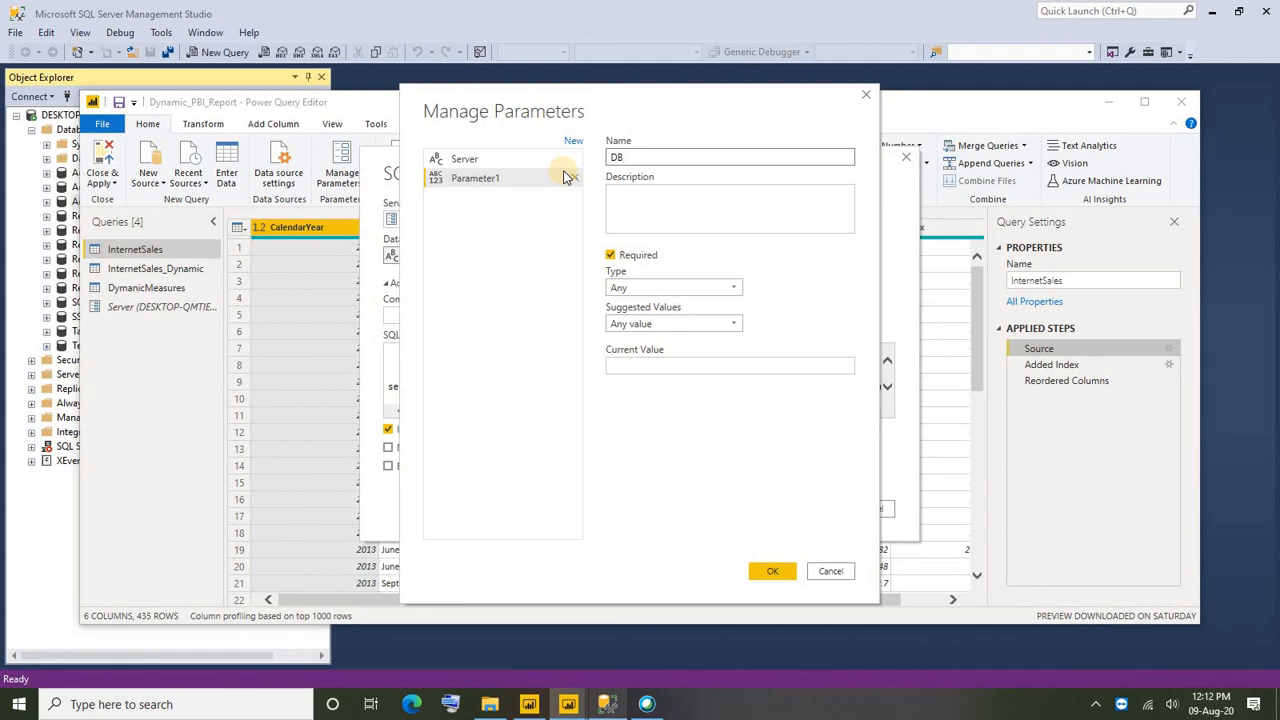
{"action": "type", "text": "_name"}
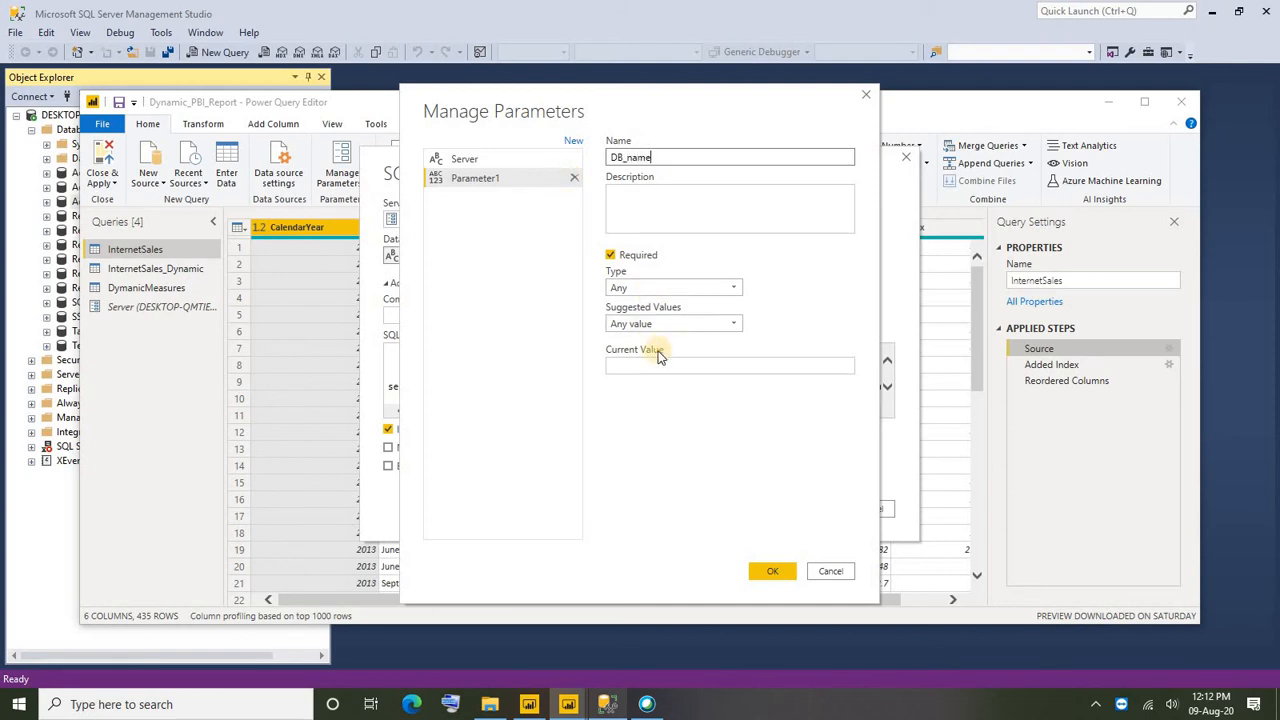
Copy the database name AdventureWorksDW from SQL Server Management Studio as the DB_name parameter's current value and save the parameter
{"action": "left_click", "coordinate": [651, 366]}
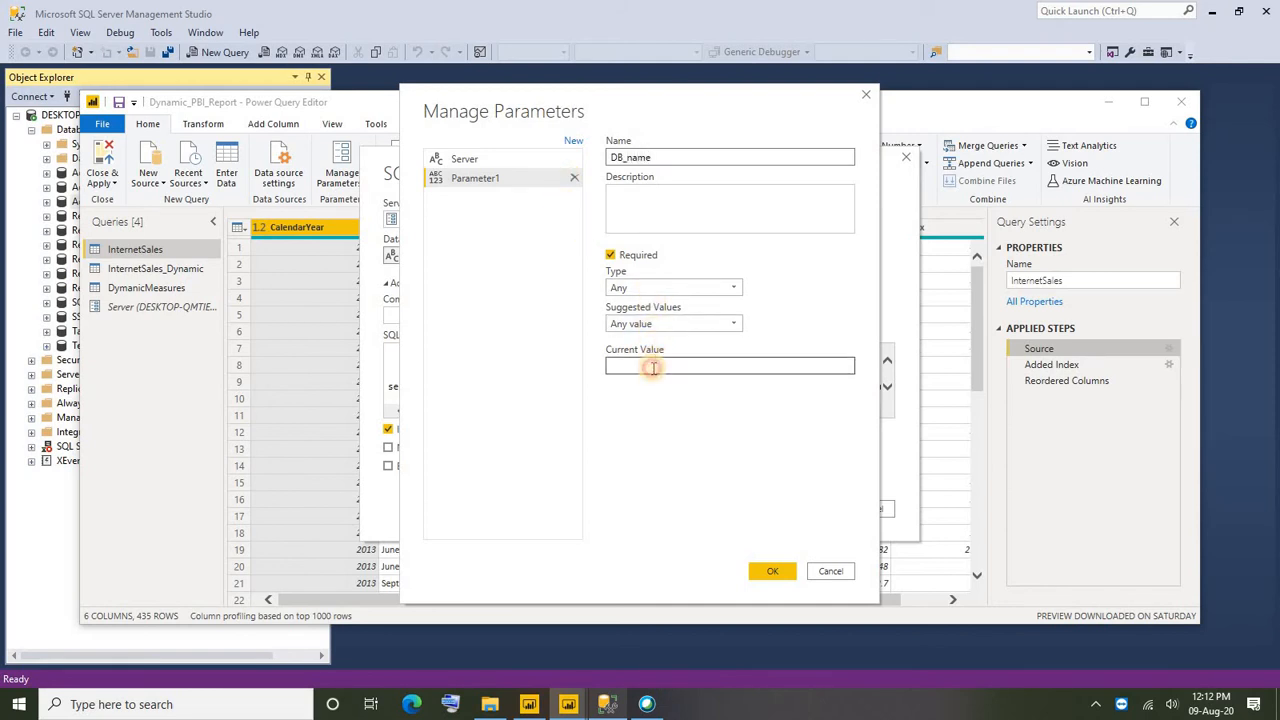
{"action": "left_click", "coordinate": [620, 705]}
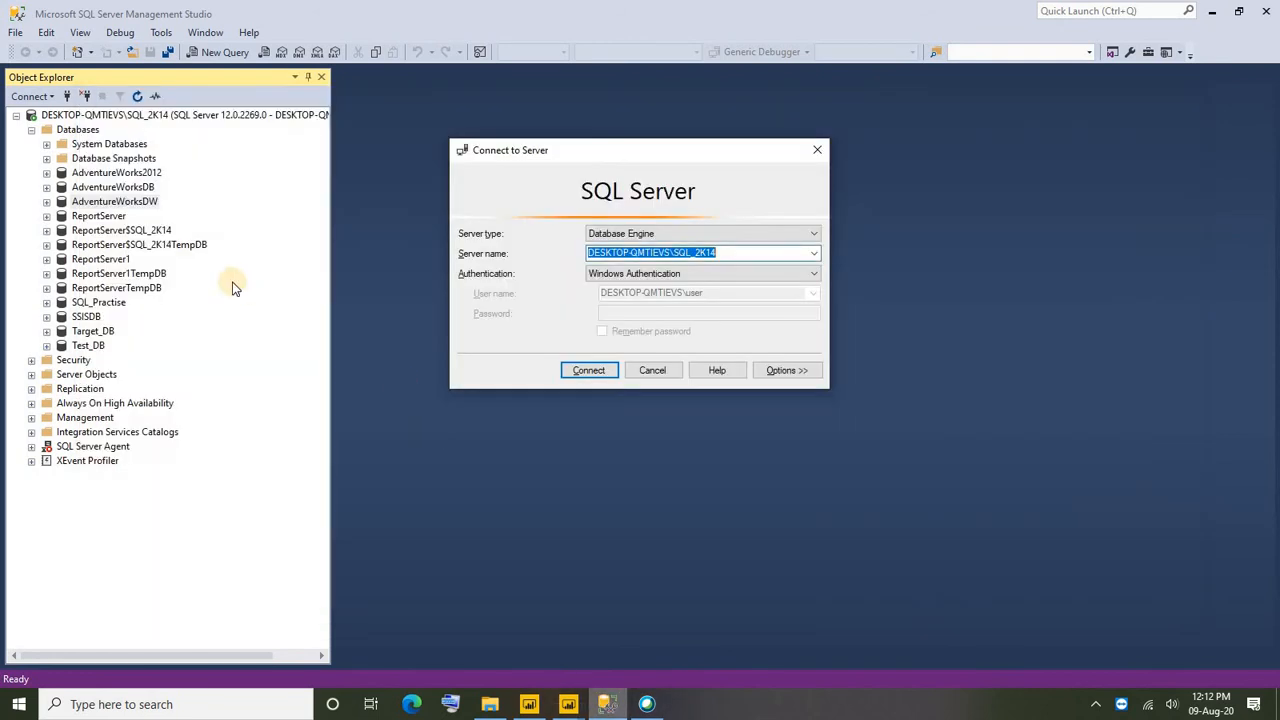
{"action": "left_click", "coordinate": [650, 370]}
{"action": "right_click", "coordinate": [117, 201]}
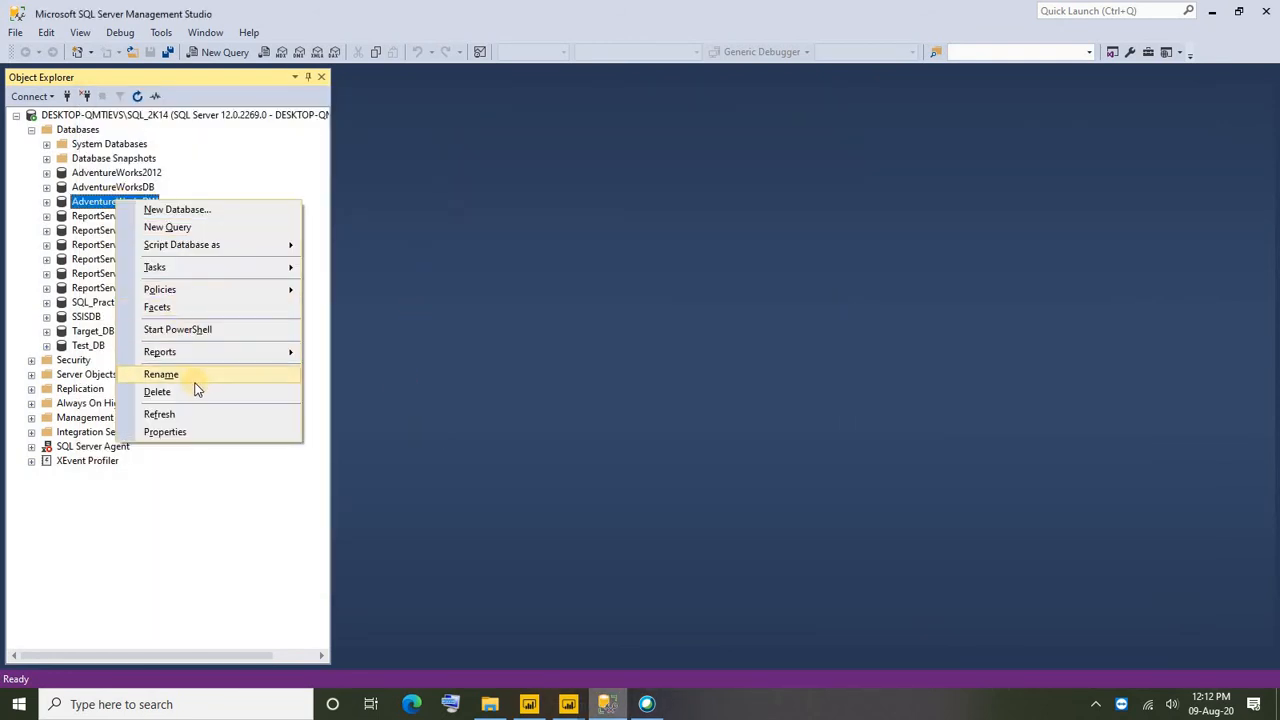
{"action": "left_click", "coordinate": [190, 374]}
{"action": "key", "text": "alt+Tab"}
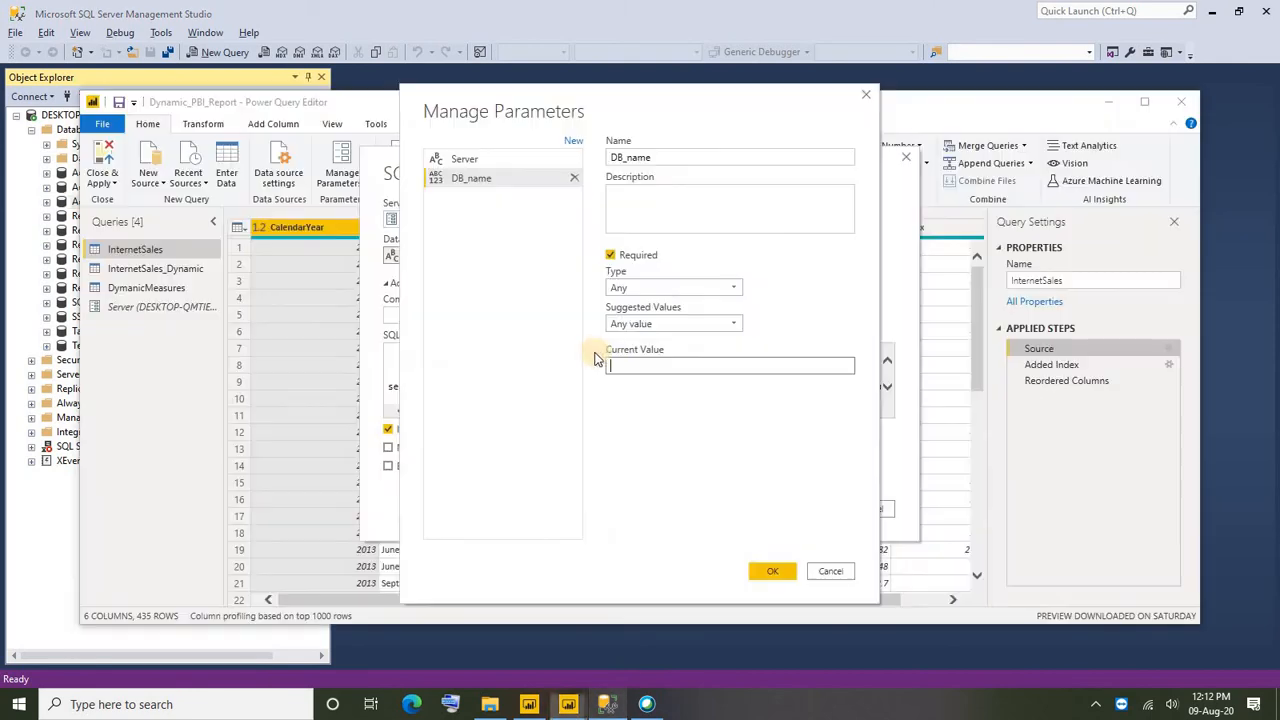
{"action": "key", "text": "ctrl+v"}
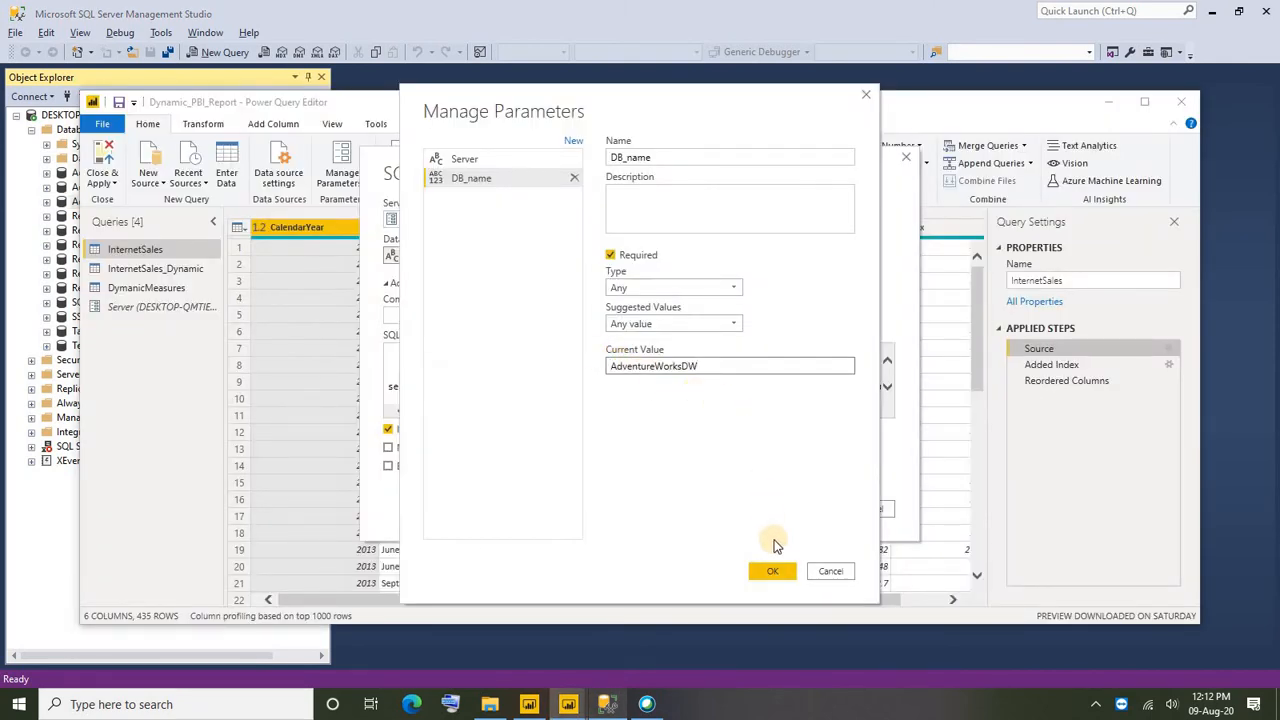
{"action": "left_click", "coordinate": [768, 570]}
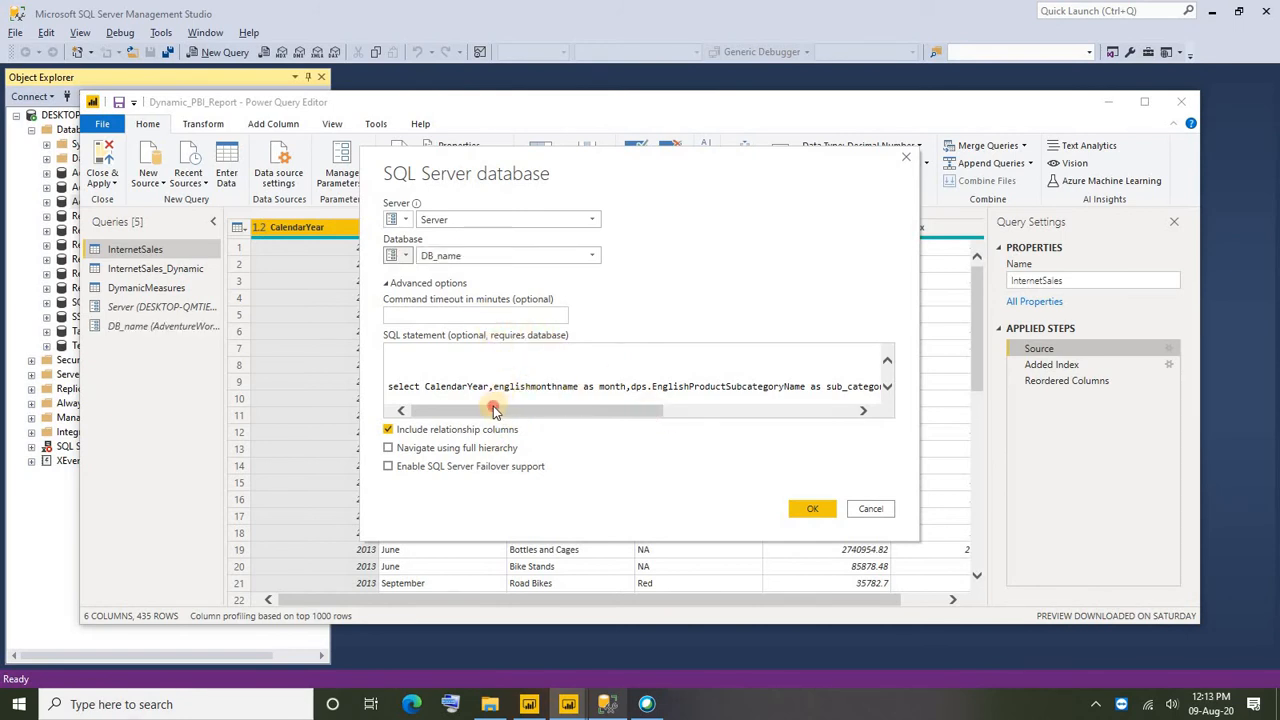
Start a where clause on the empty line before group by in the source's SQL statement
{"action": "left_click_drag", "start_coordinate": [493, 409], "coordinate": [716, 415]}
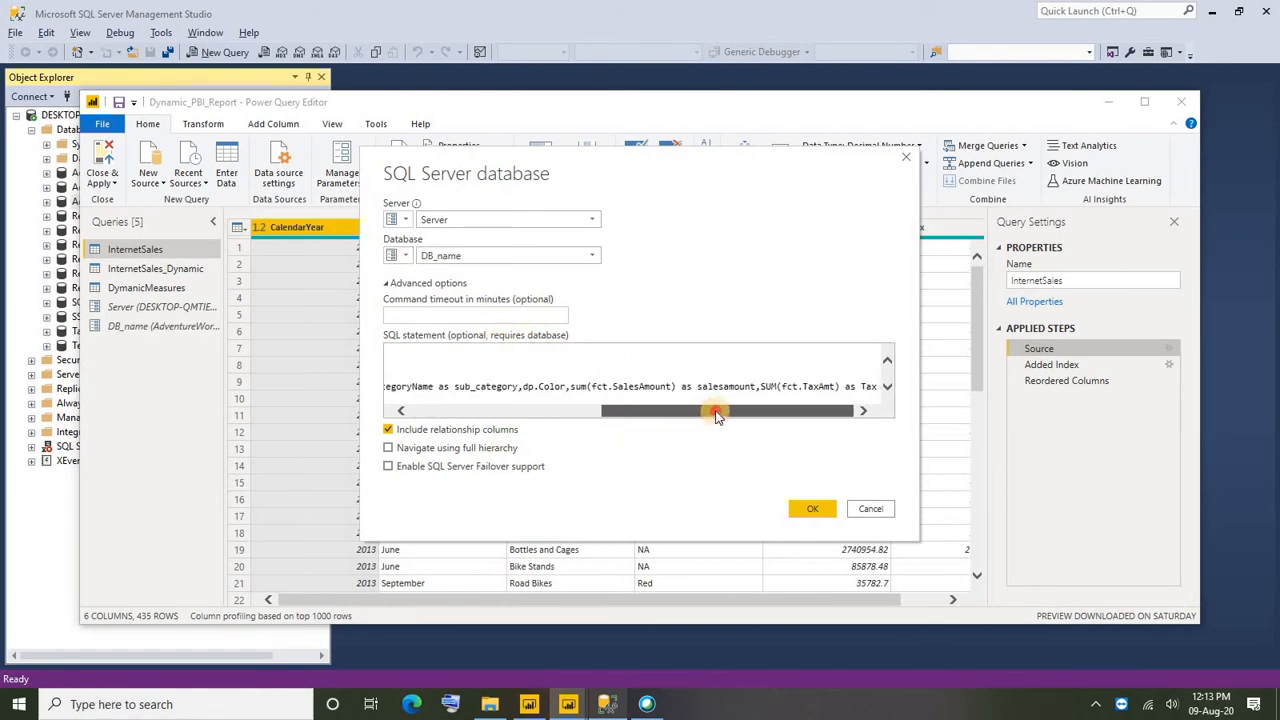
{"action": "left_click", "coordinate": [560, 410]}
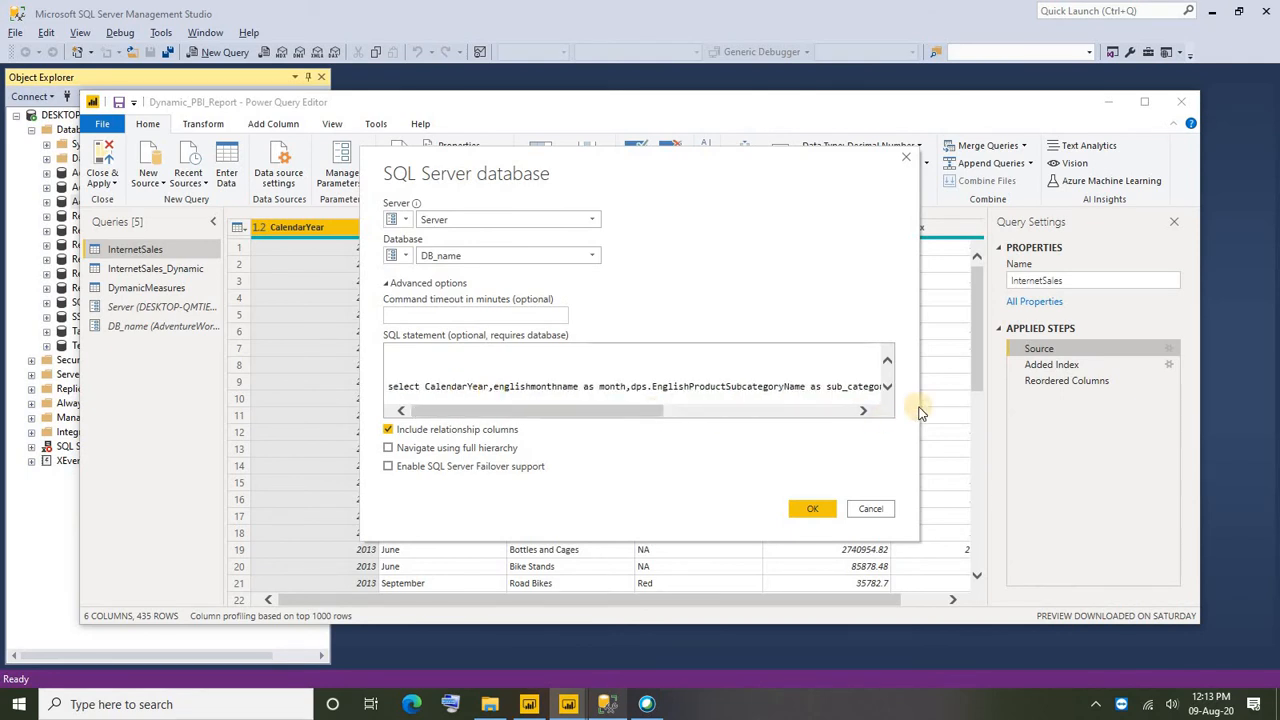
{"action": "left_click", "coordinate": [887, 386]}
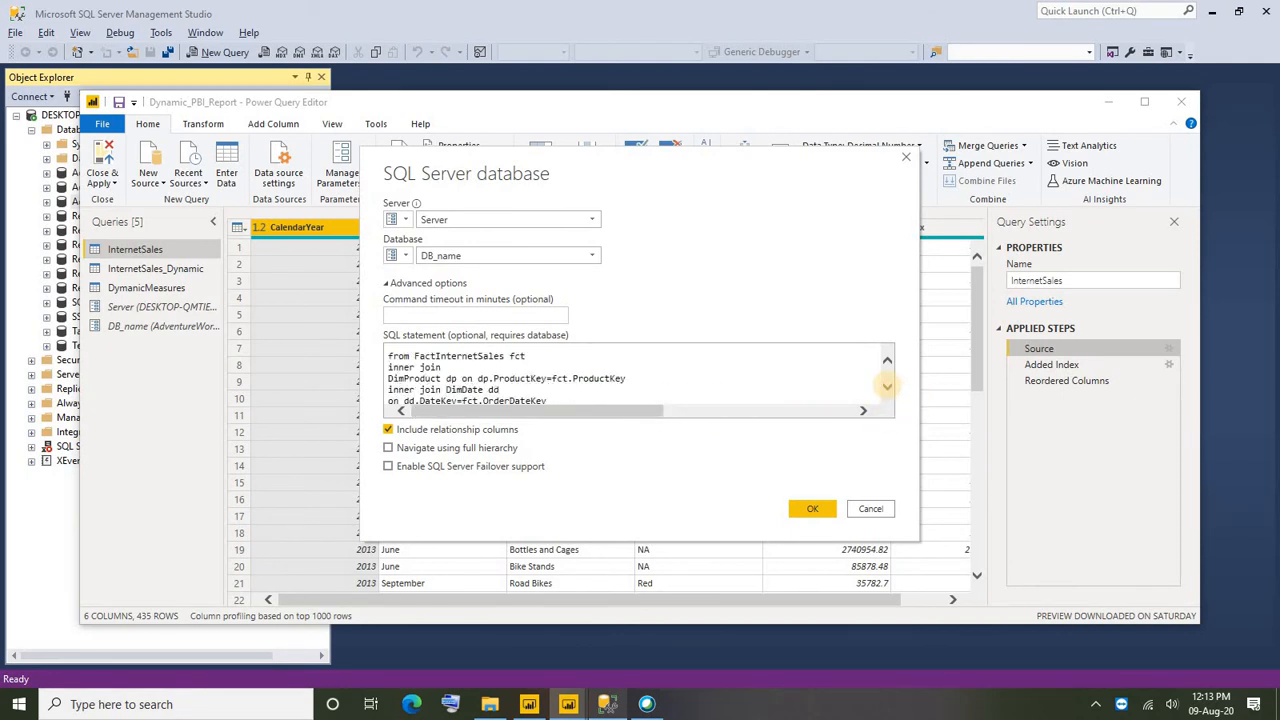
{"action": "left_click", "coordinate": [887, 386]}
{"action": "left_click", "coordinate": [887, 386]}
{"action": "left_click", "coordinate": [887, 386]}
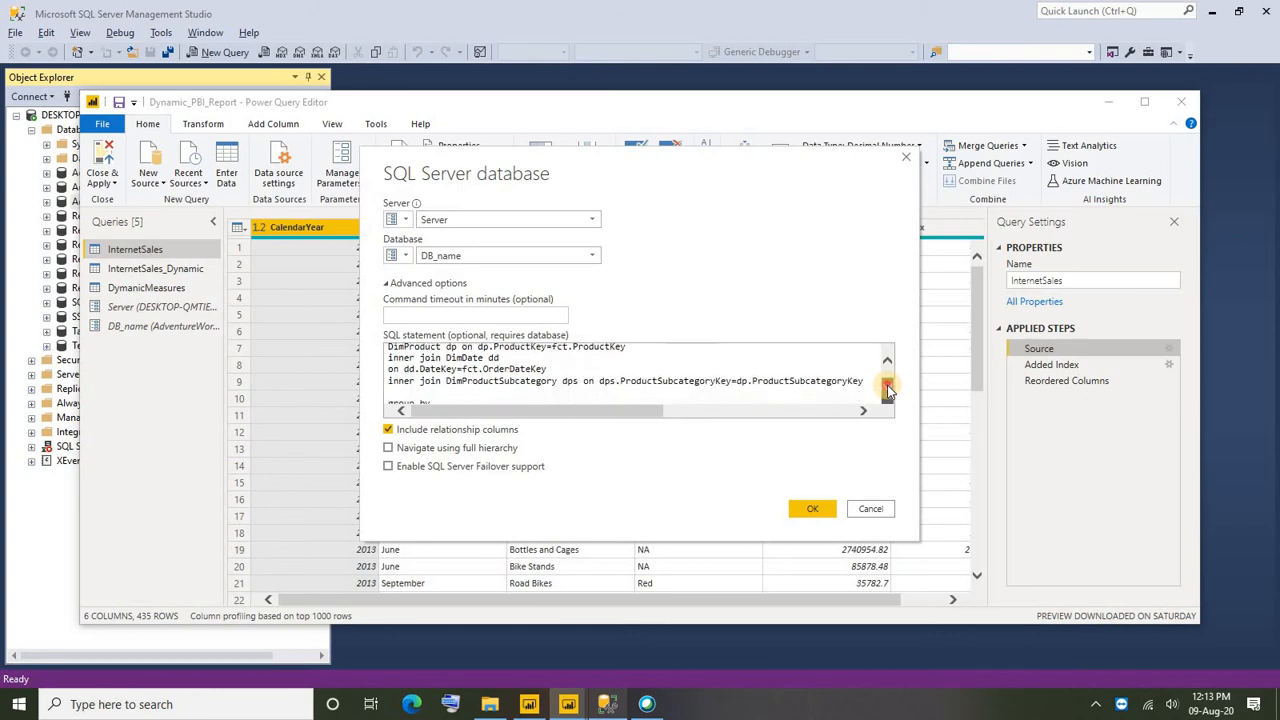
{"action": "left_click", "coordinate": [887, 386]}
{"action": "left_click", "coordinate": [405, 378]}
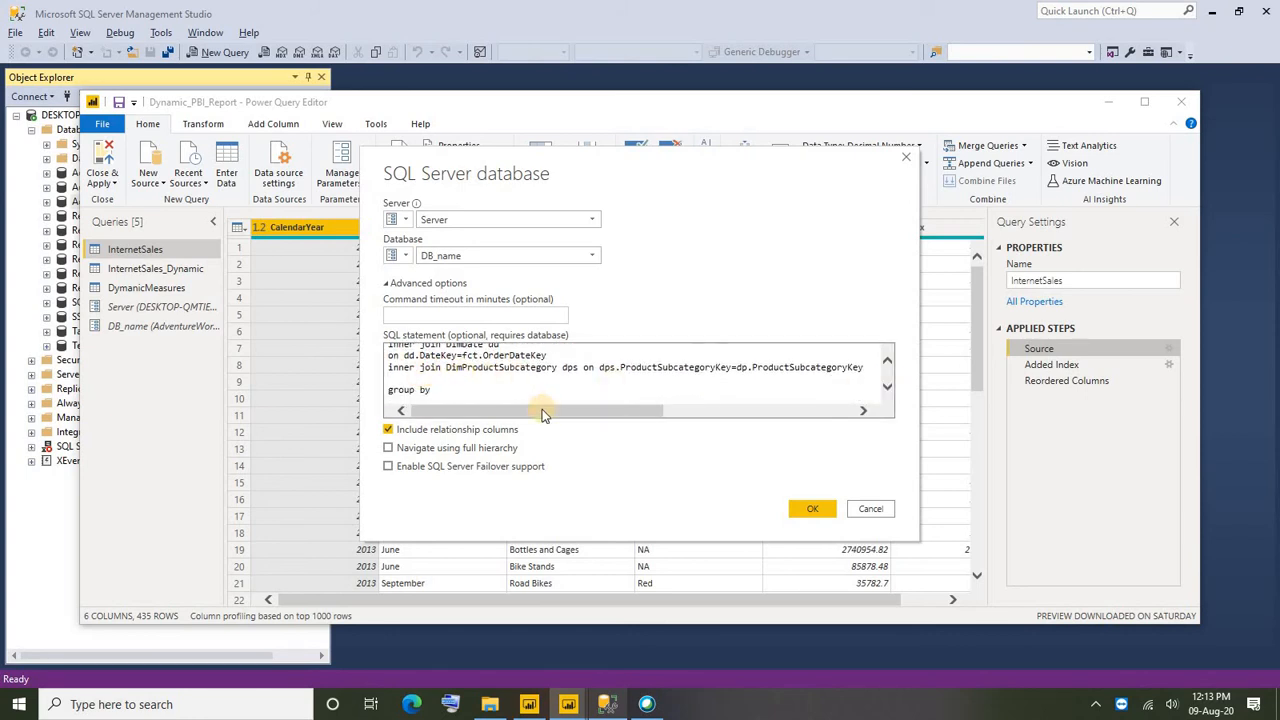
{"action": "type", "text": "where"}
Complete the where clause with the condition CalendarYear=2013, copying the column name from the select list, and apply the source settings
{"action": "scroll", "coordinate": [495, 370], "scroll_direction": "up", "scroll_amount": 5}
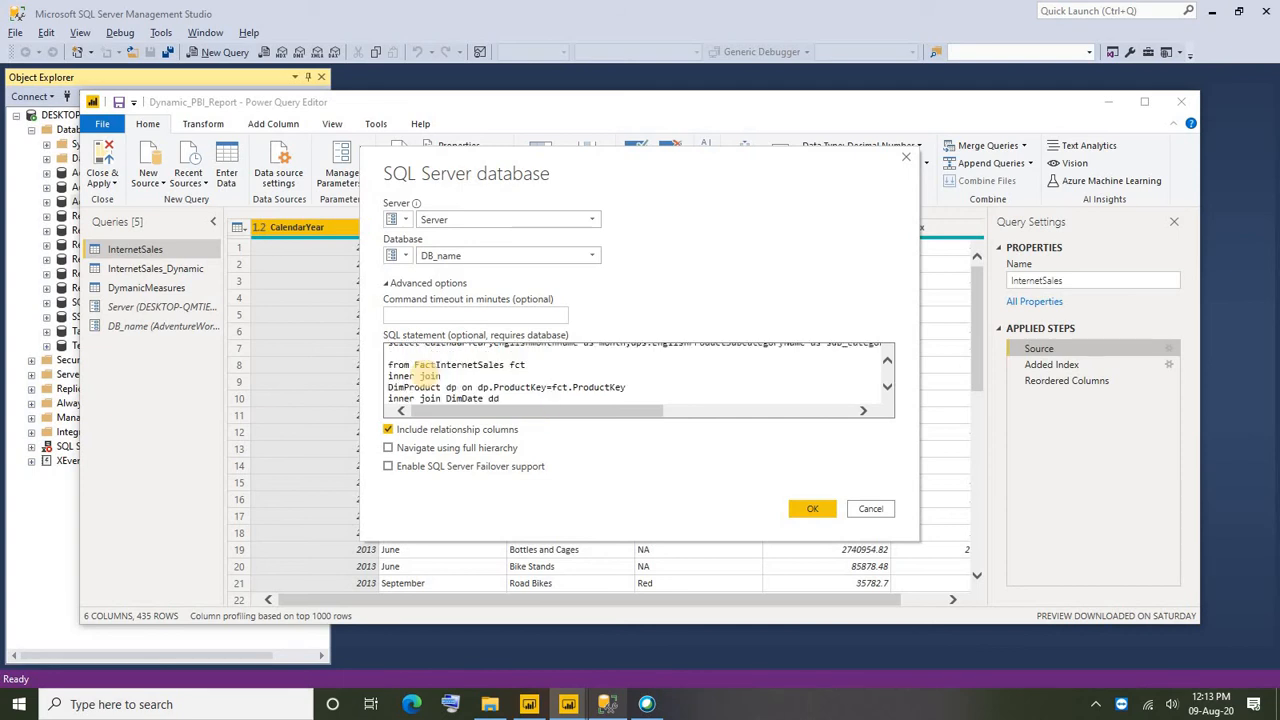
{"action": "double_click", "coordinate": [445, 370]}
{"action": "key", "text": "ctrl+c"}
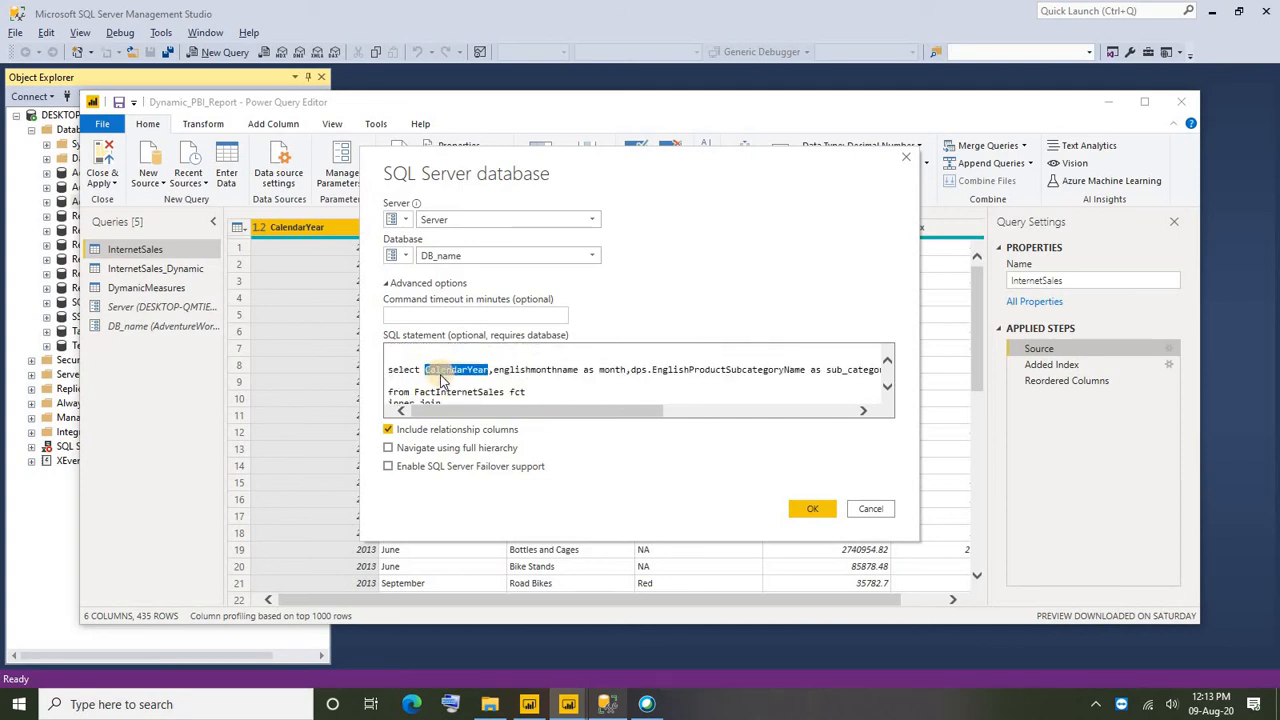
{"action": "scroll", "coordinate": [440, 378], "scroll_direction": "down", "scroll_amount": 4}
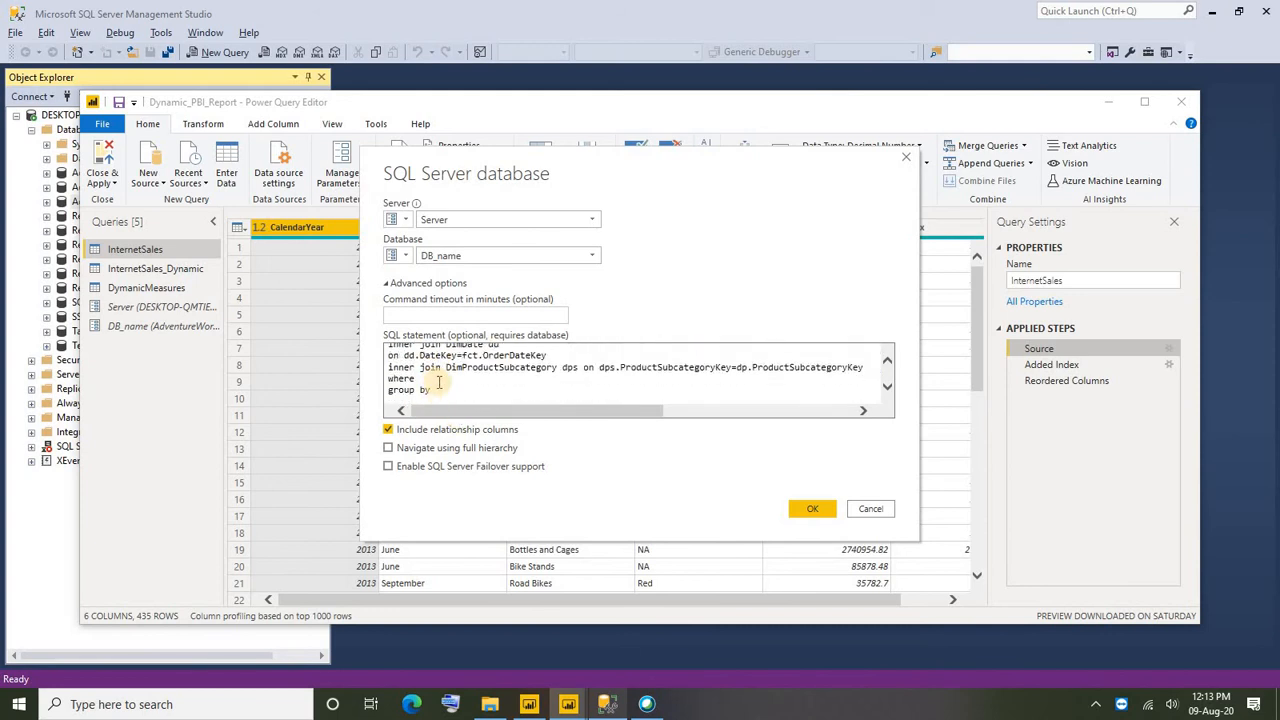
{"action": "left_click", "coordinate": [439, 382]}
{"action": "key", "text": "ctrl+v"}
{"action": "type", "text": "="}
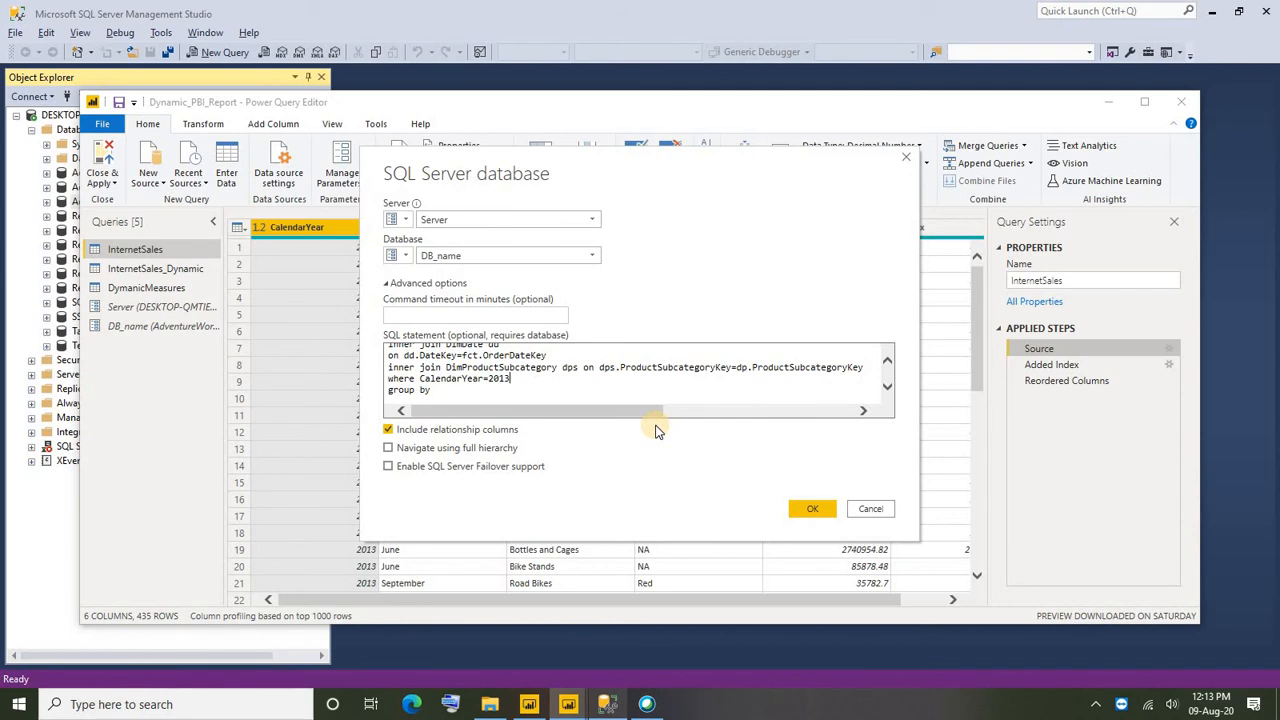
{"action": "left_click", "coordinate": [810, 510]}
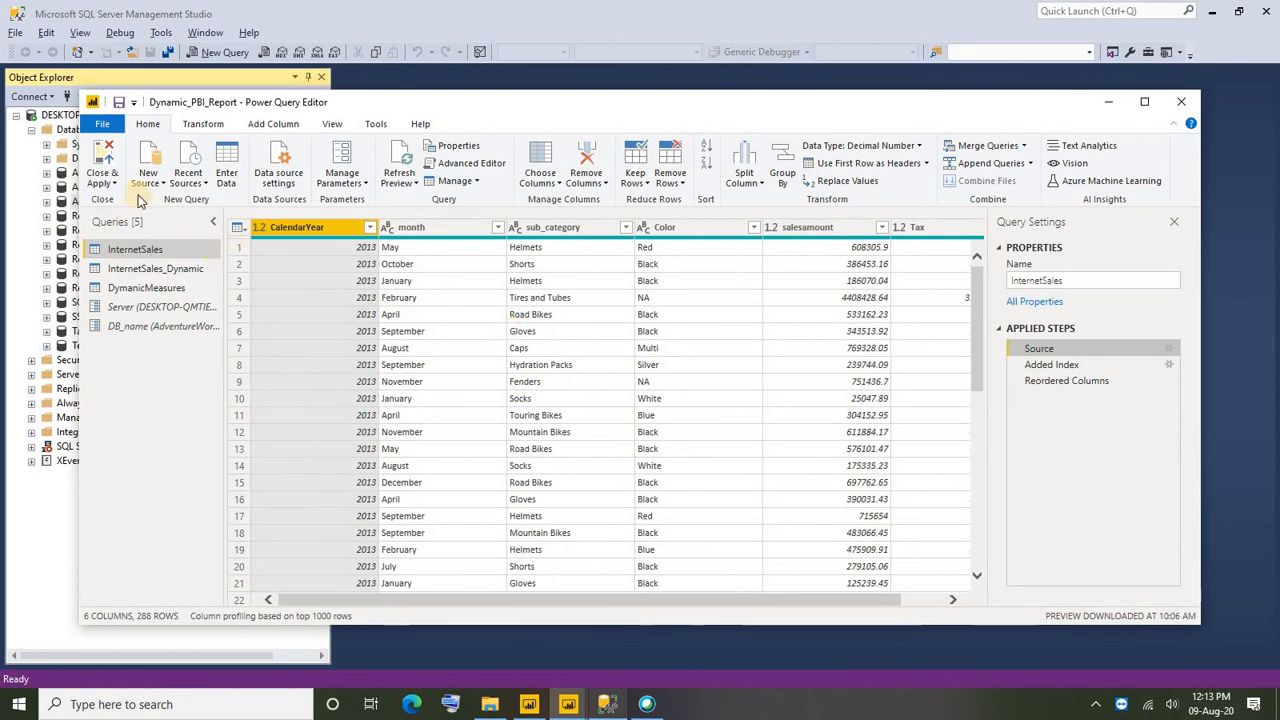
Inspect the where clause in the InternetSales query's M code, and leave the code editor without making changes
{"action": "left_click", "coordinate": [468, 166]}
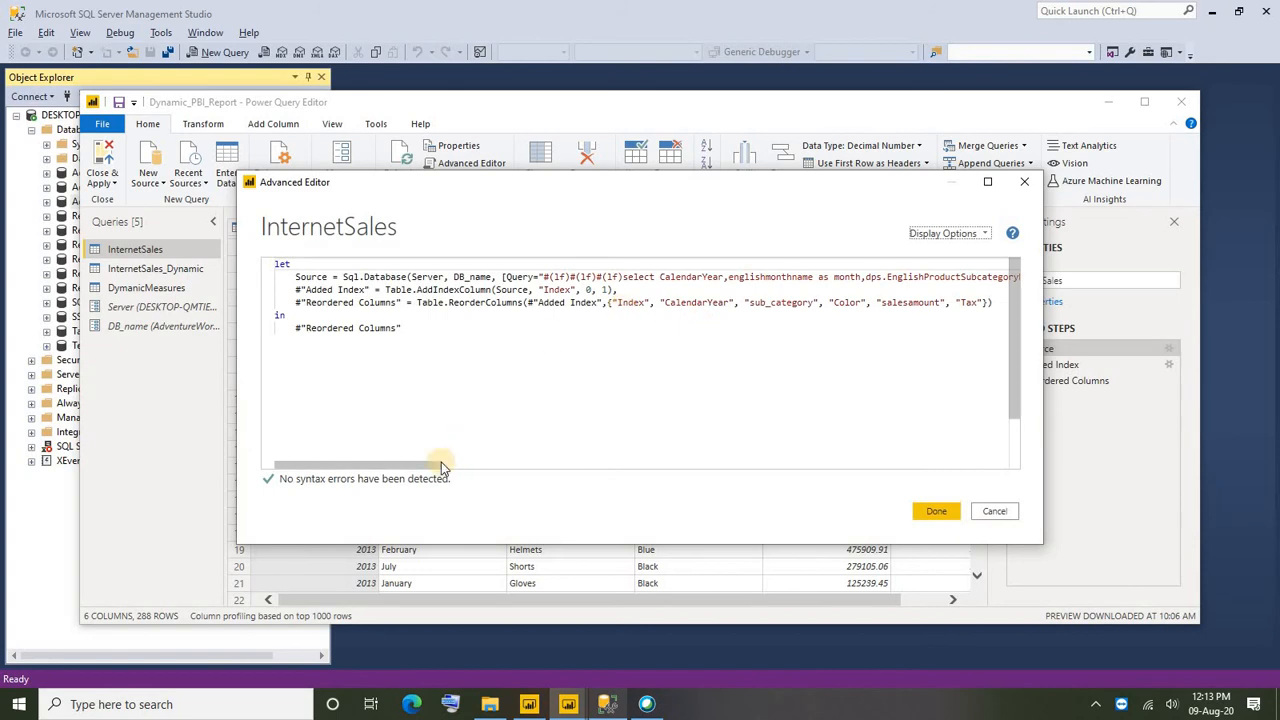
{"action": "left_click_drag", "start_coordinate": [422, 467], "coordinate": [958, 428]}
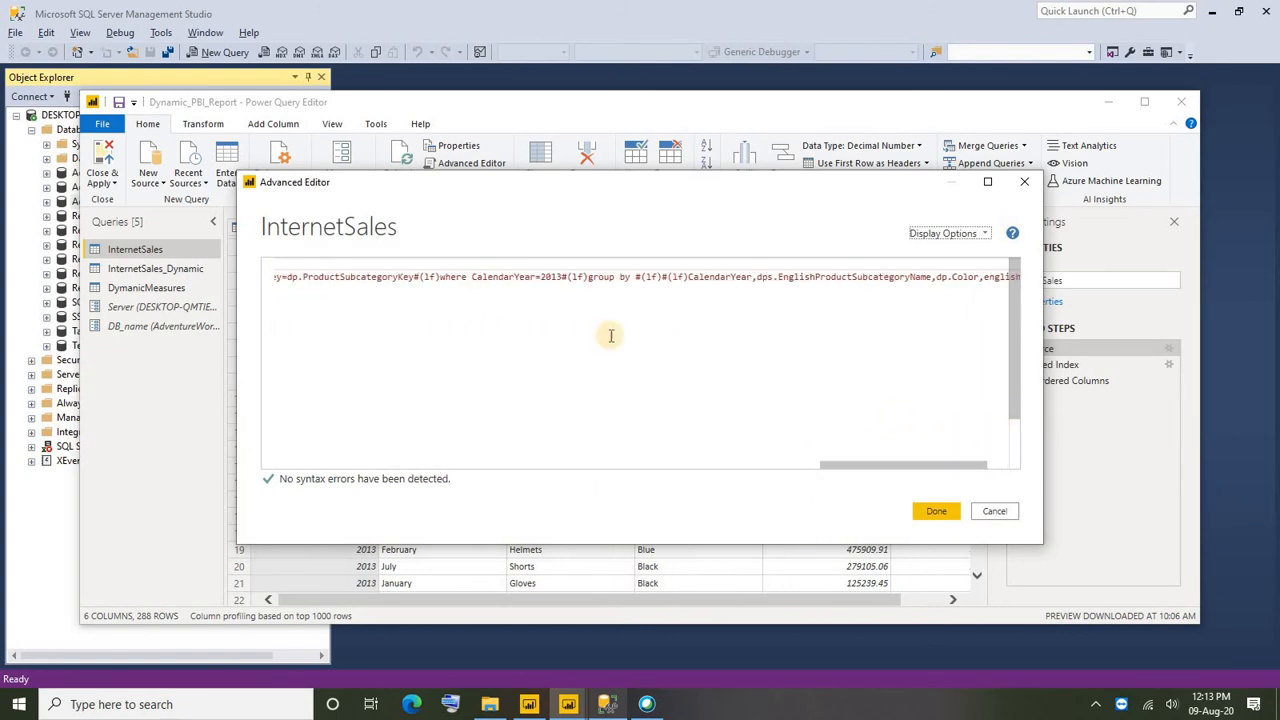
{"action": "left_click", "coordinate": [563, 274]}
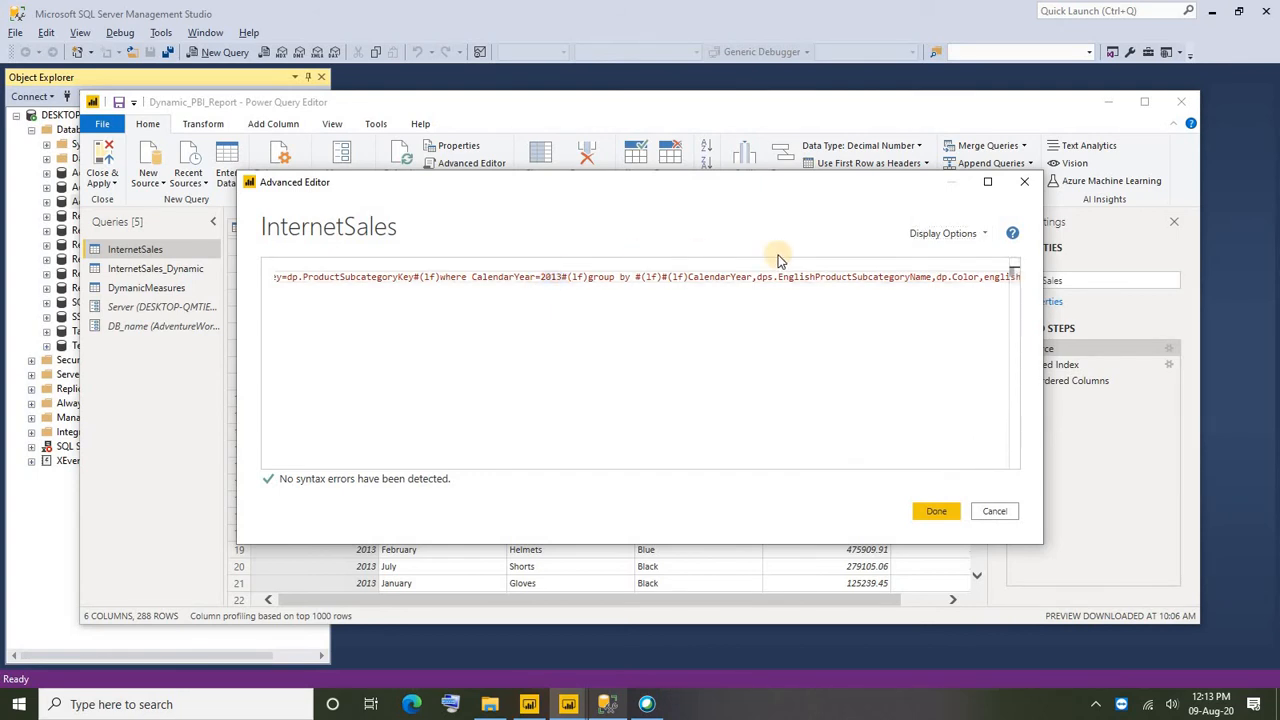
{"action": "left_click", "coordinate": [997, 512]}
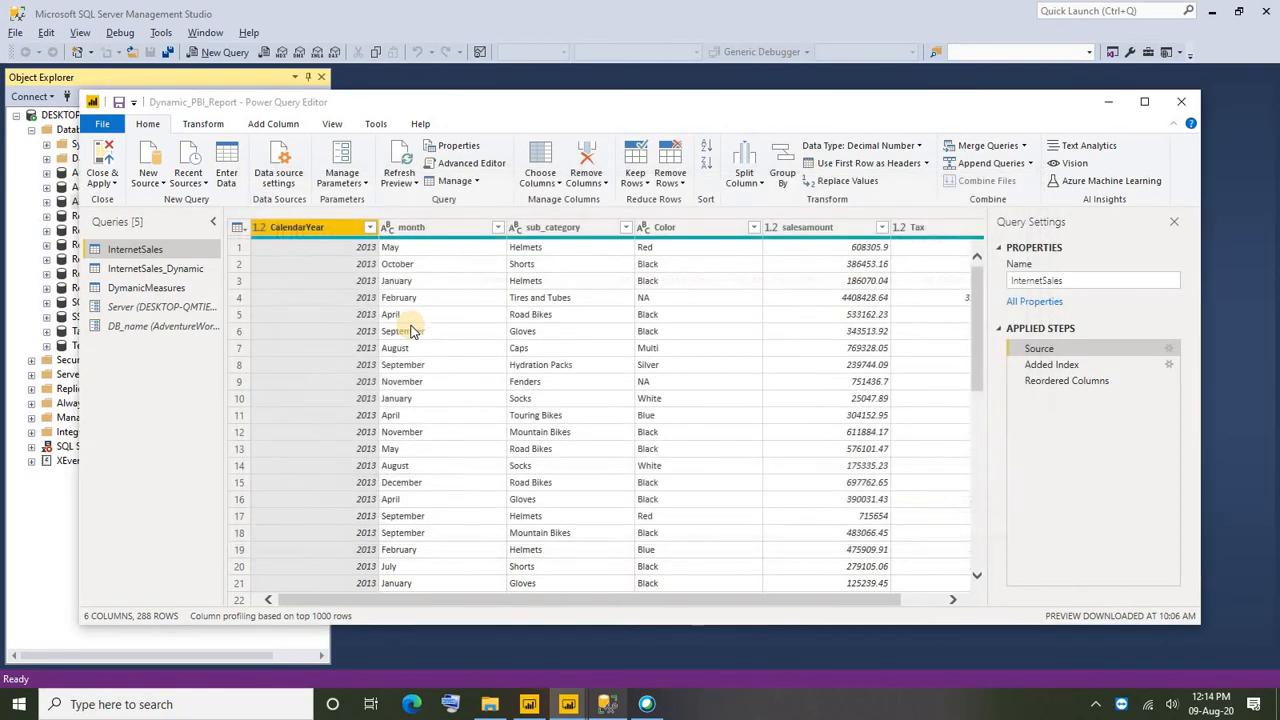
Create a new parameter named Year and set its type to Text
{"action": "left_click", "coordinate": [367, 185]}
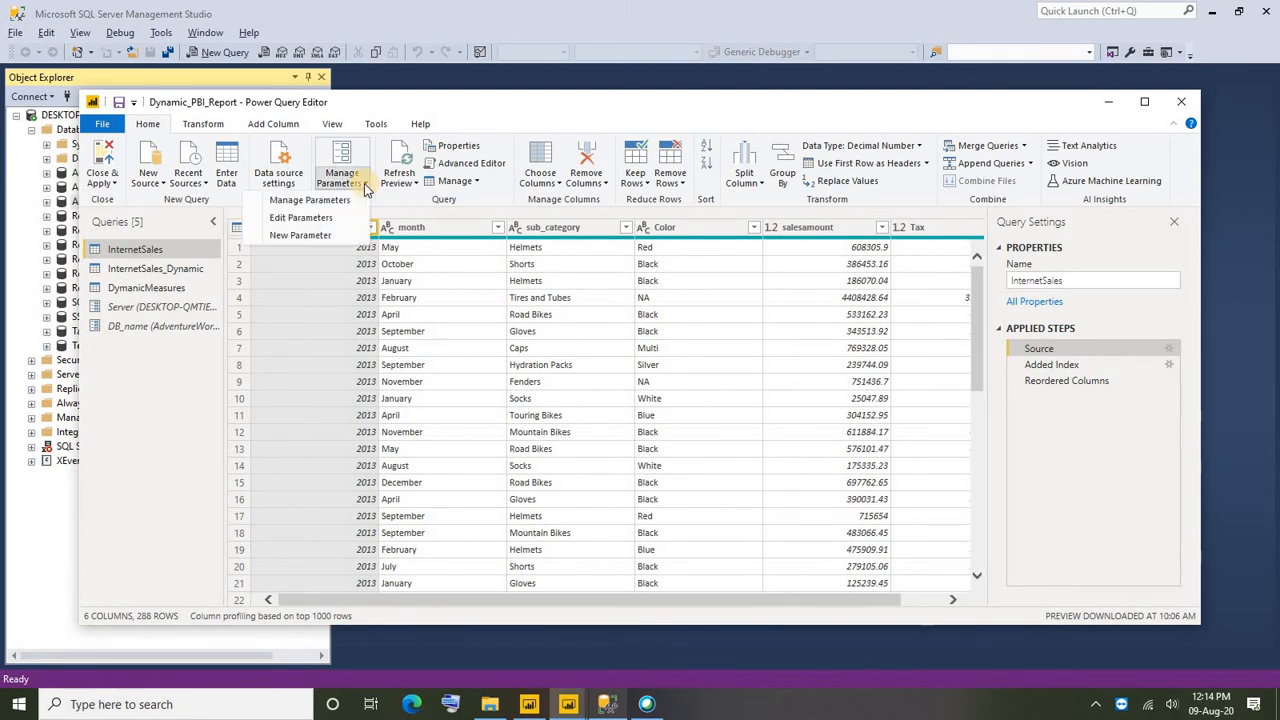
{"action": "left_click", "coordinate": [300, 235]}
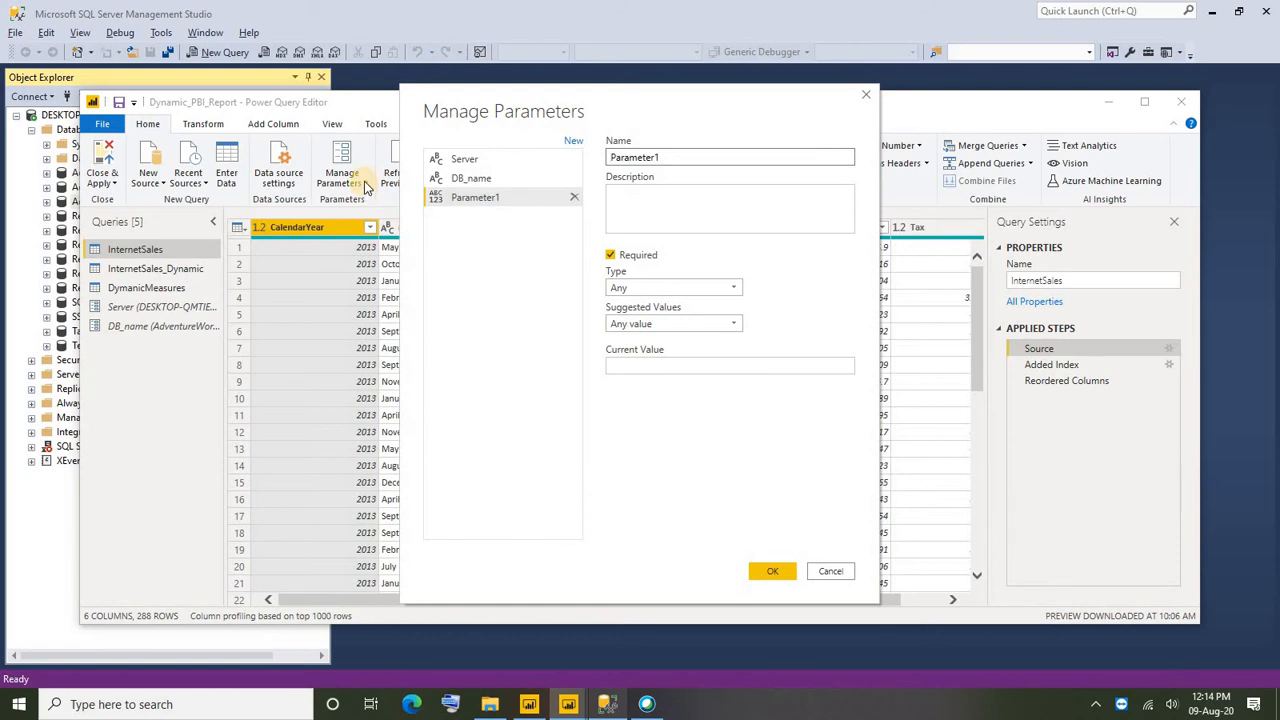
{"action": "left_click_drag", "start_coordinate": [677, 154], "coordinate": [570, 152]}
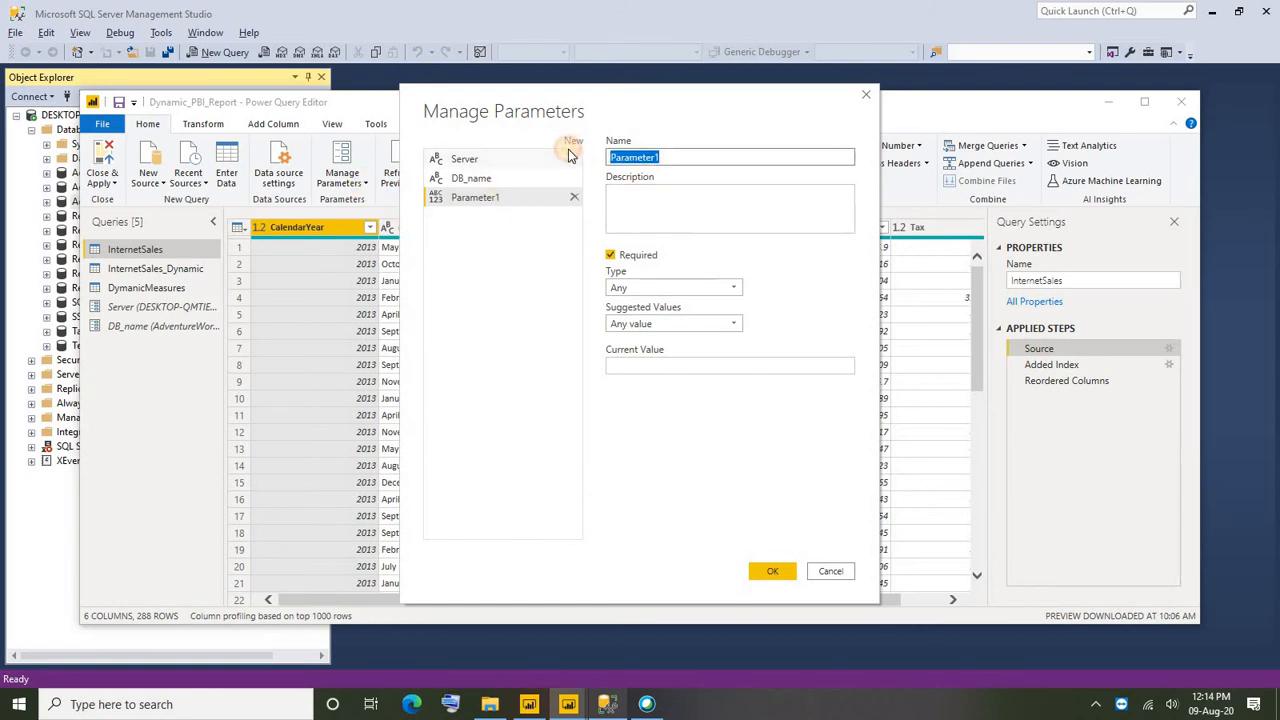
{"action": "type", "text": "Year"}
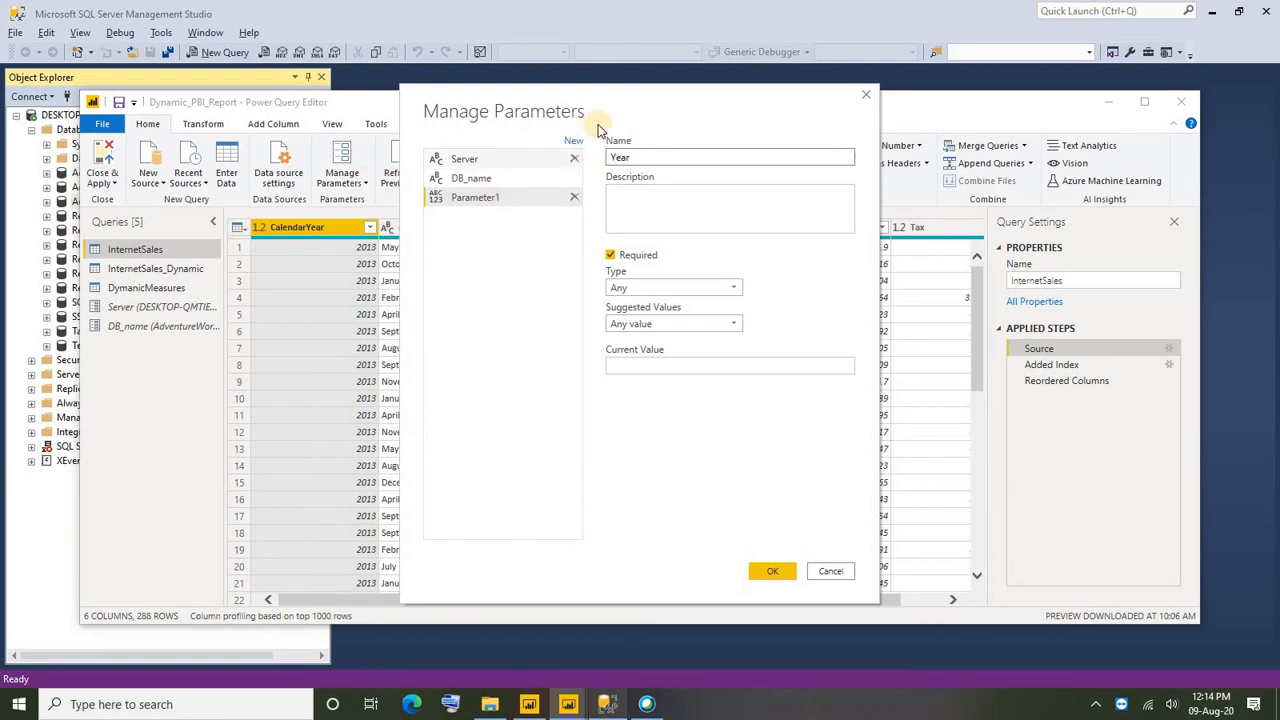
{"action": "left_click_drag", "start_coordinate": [642, 160], "coordinate": [603, 154]}
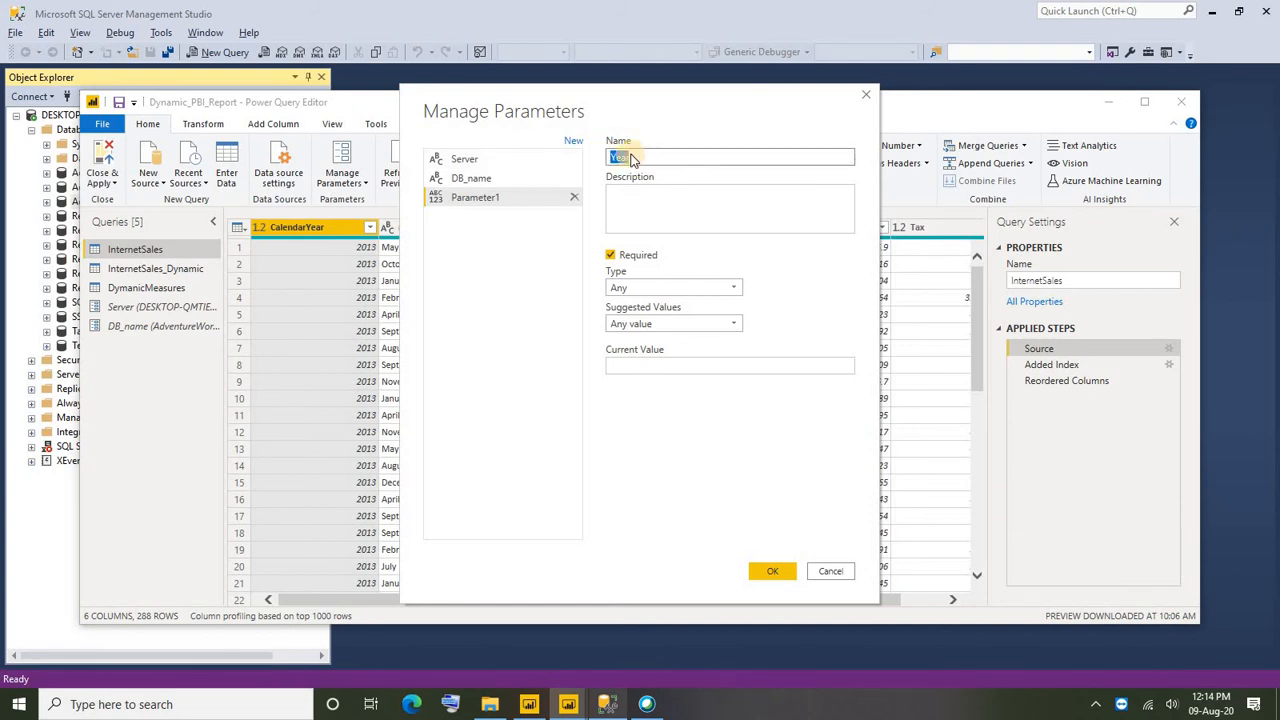
{"action": "left_click", "coordinate": [635, 290]}
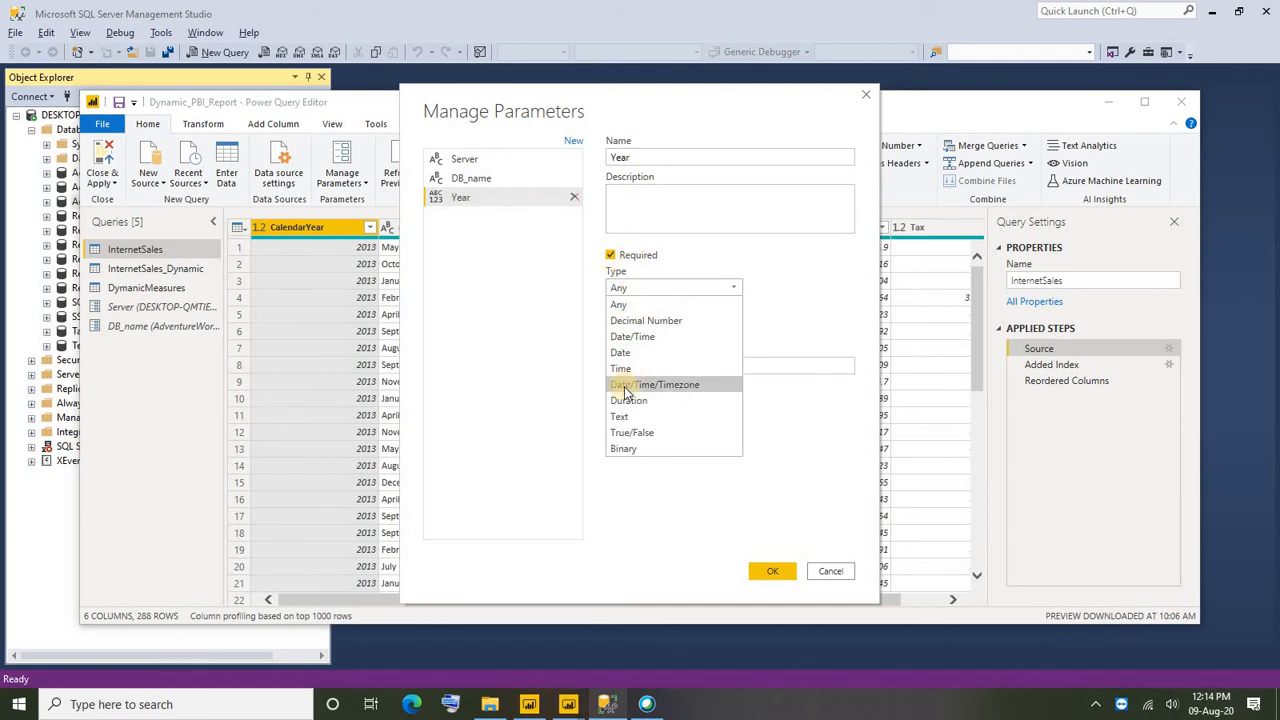
{"action": "left_click", "coordinate": [620, 415]}
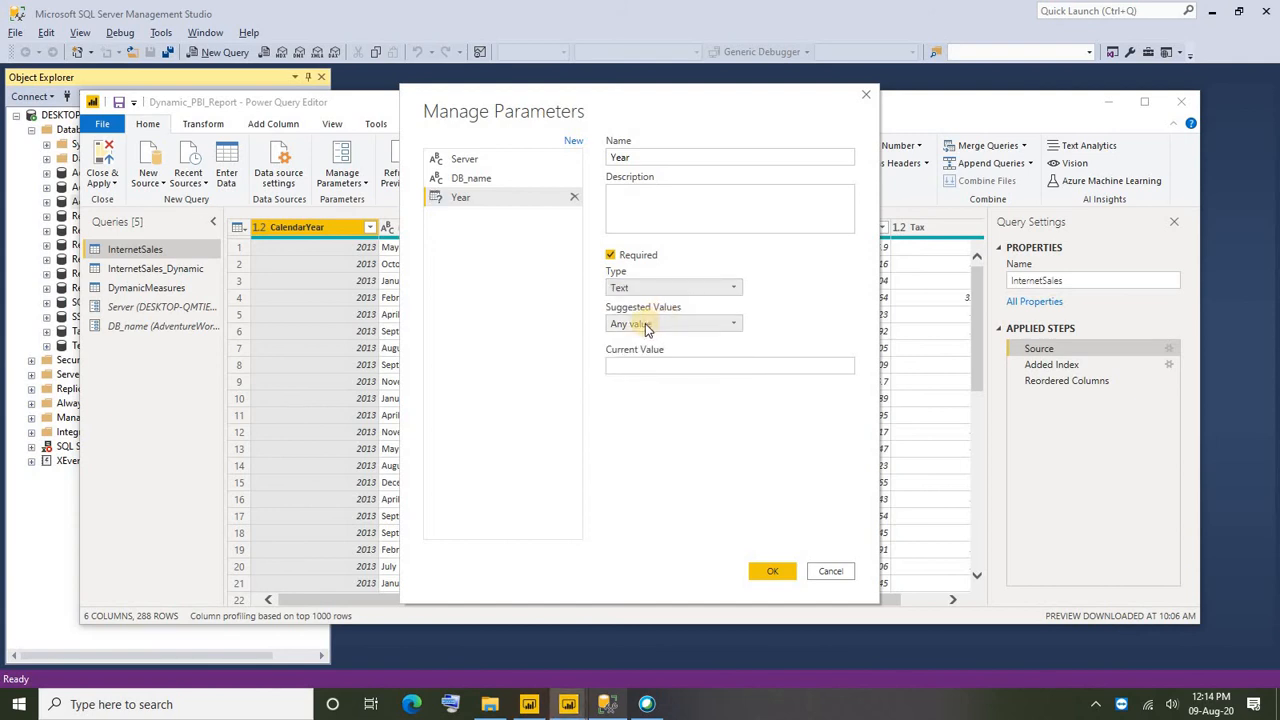
Give the Year parameter a list of suggested values, 2012 and 2015, set its current value to 2013, and save it
{"action": "left_click", "coordinate": [646, 323]}
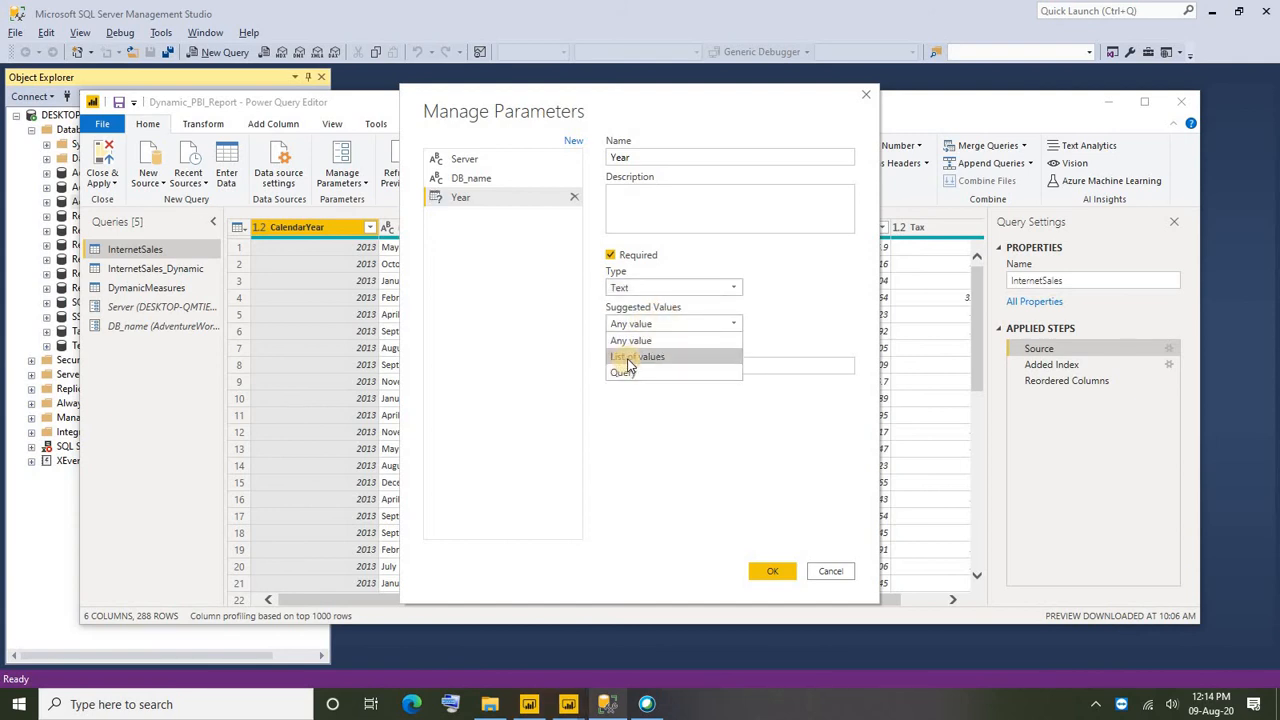
{"action": "left_click", "coordinate": [631, 357]}
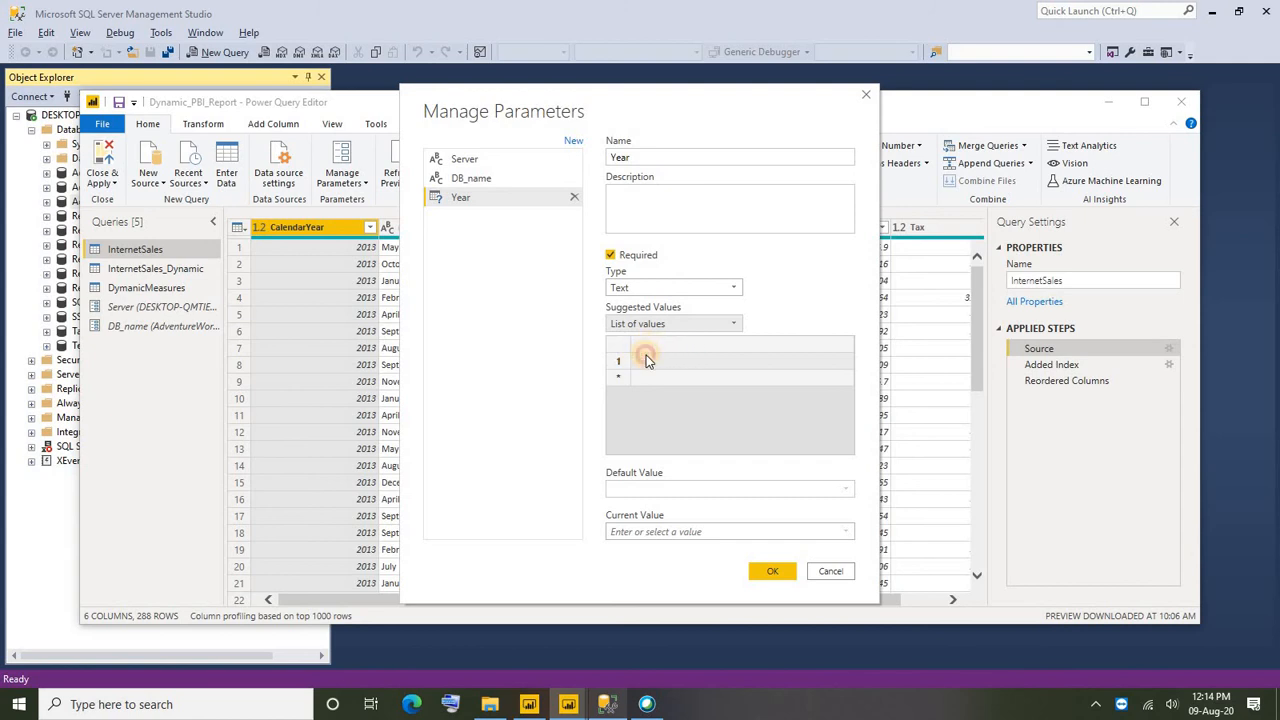
{"action": "left_click", "coordinate": [646, 360]}
{"action": "left_click", "coordinate": [637, 360]}
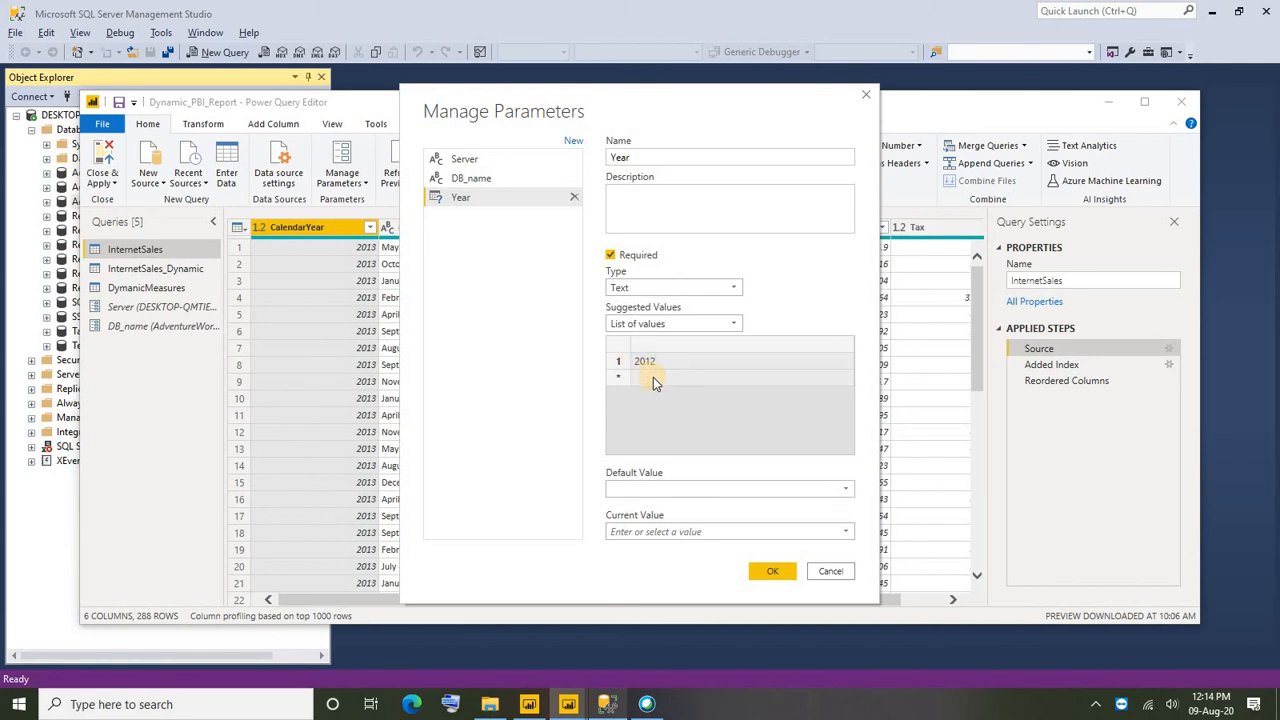
{"action": "left_click", "coordinate": [643, 379]}
{"action": "left_click", "coordinate": [640, 379]}
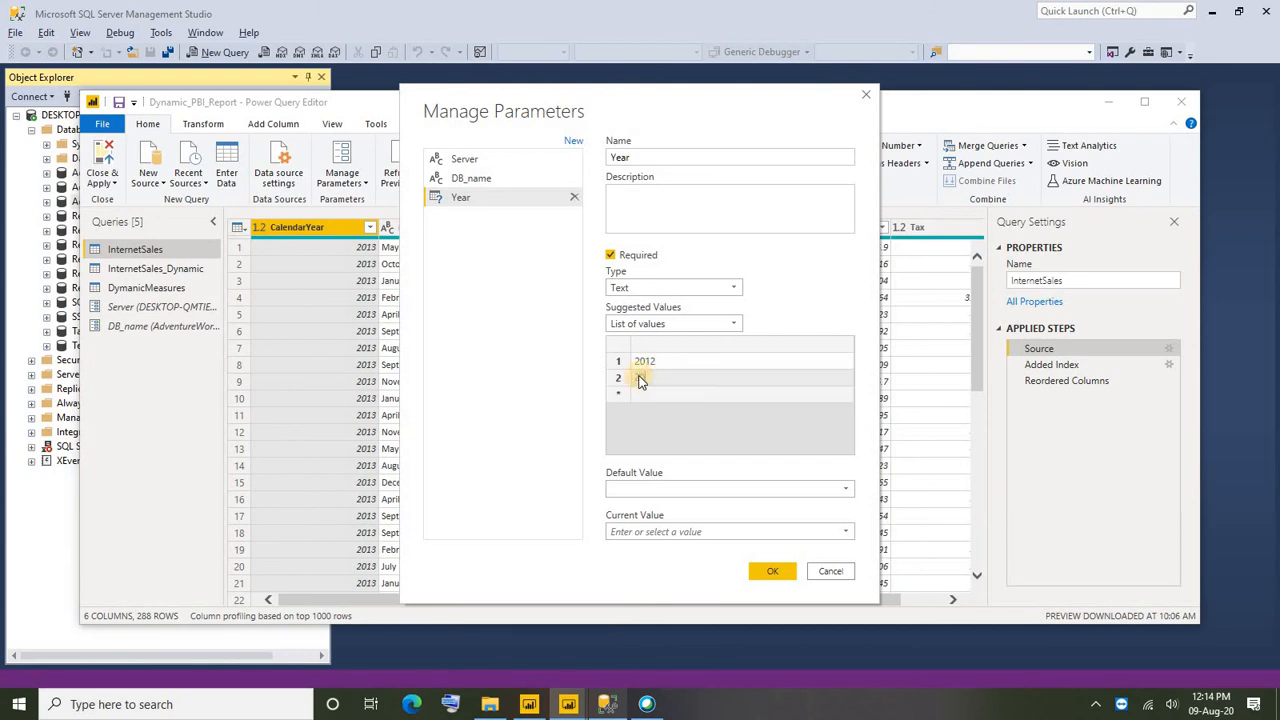
{"action": "left_click", "coordinate": [638, 533]}
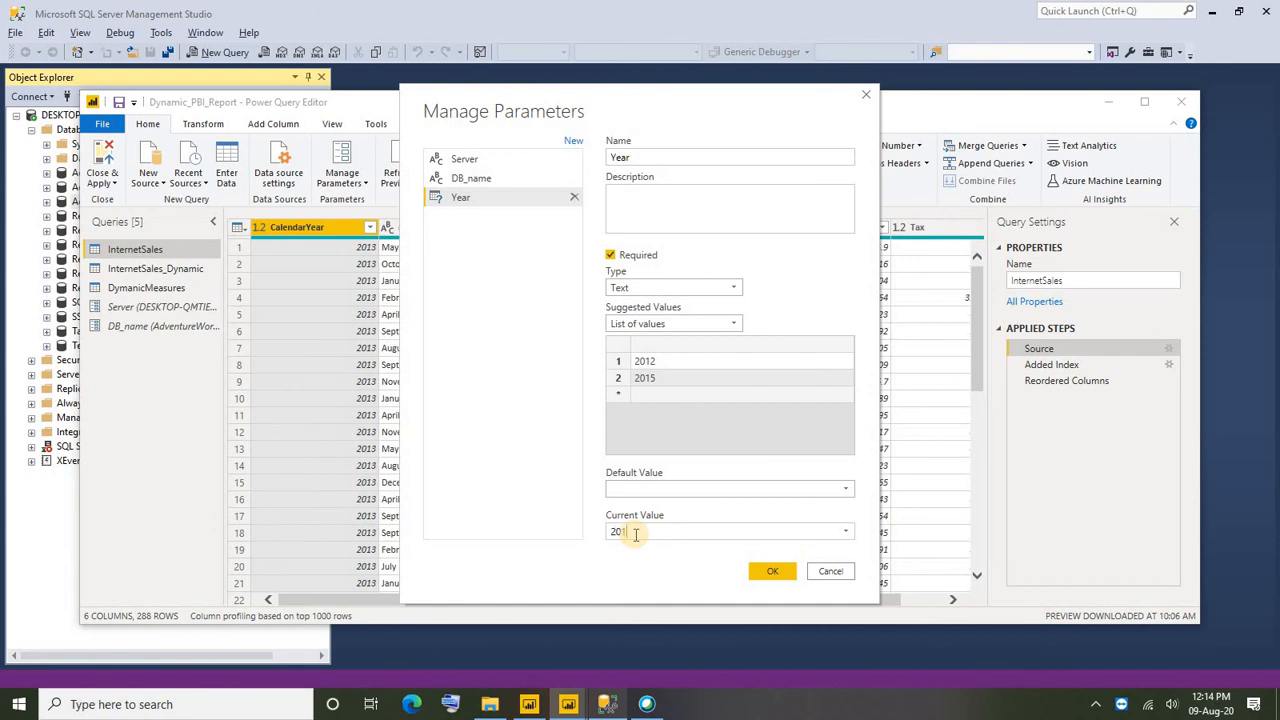
{"action": "left_click", "coordinate": [770, 571]}
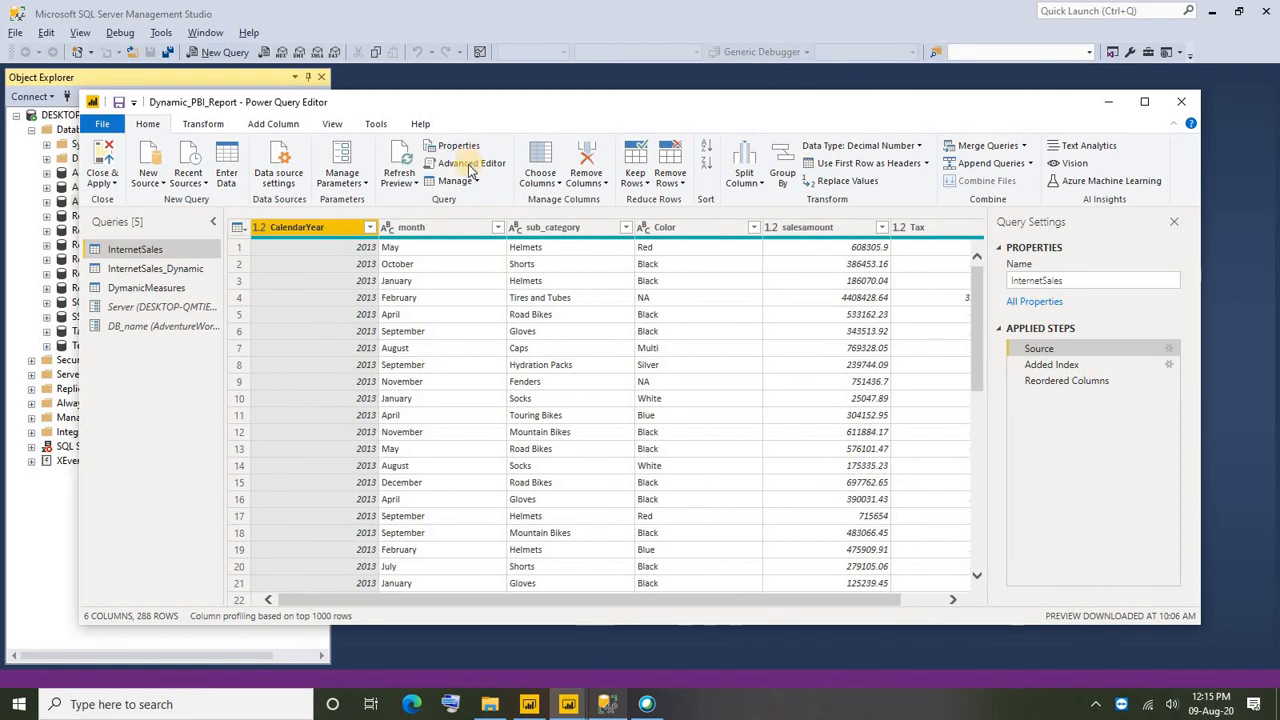
In the InternetSales query's M code, replace the literal 2013 in the where clause with "&Year&" and save the code
{"action": "left_click", "coordinate": [130, 252]}
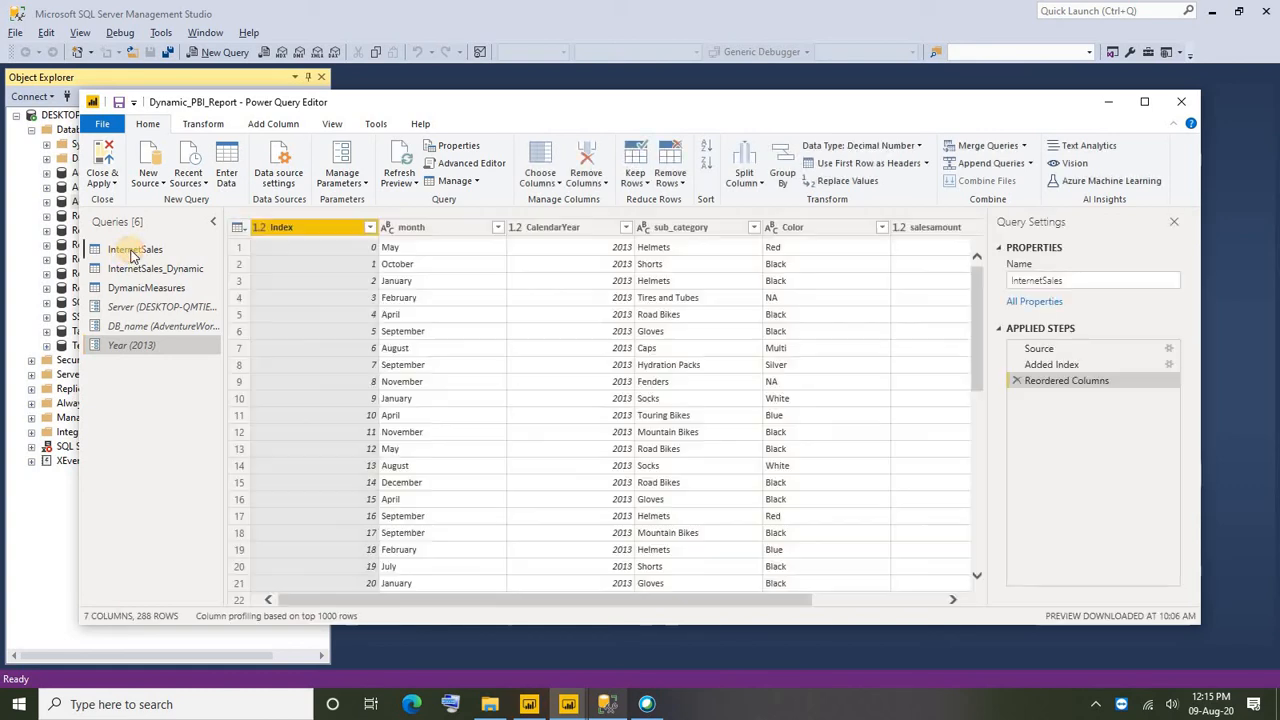
{"action": "left_click", "coordinate": [486, 163]}
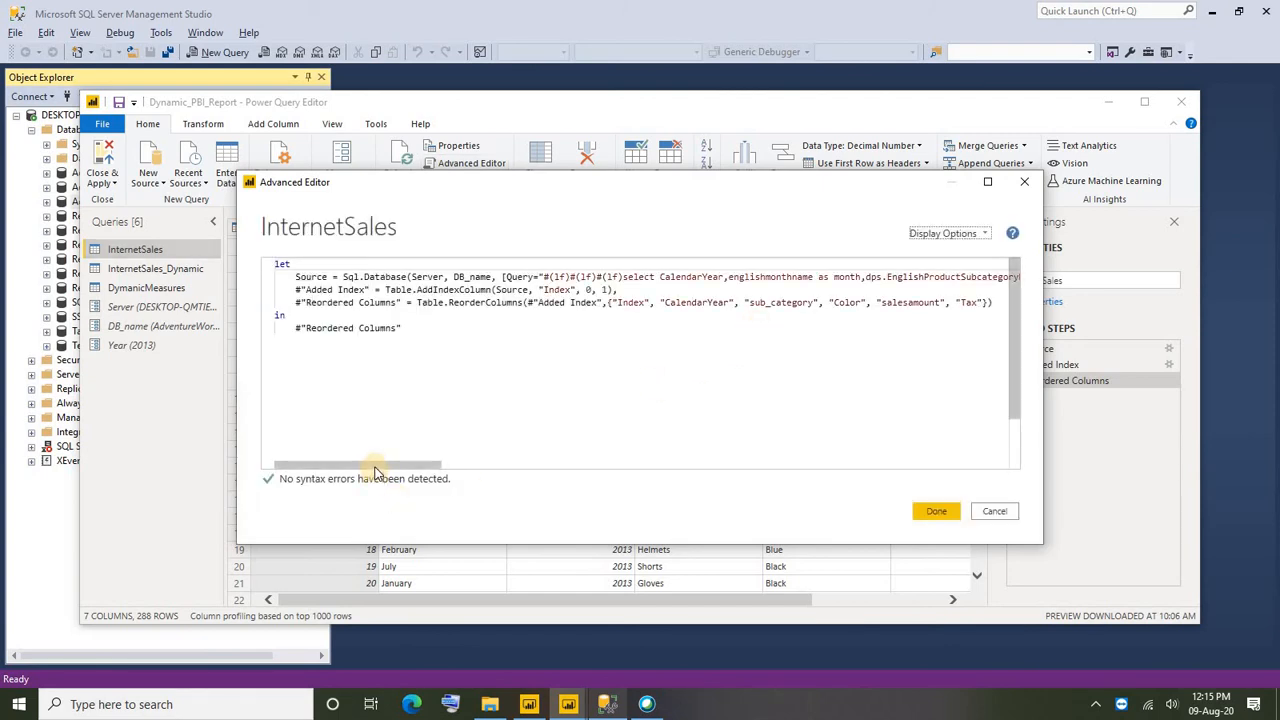
{"action": "left_click_drag", "start_coordinate": [437, 463], "coordinate": [902, 440]}
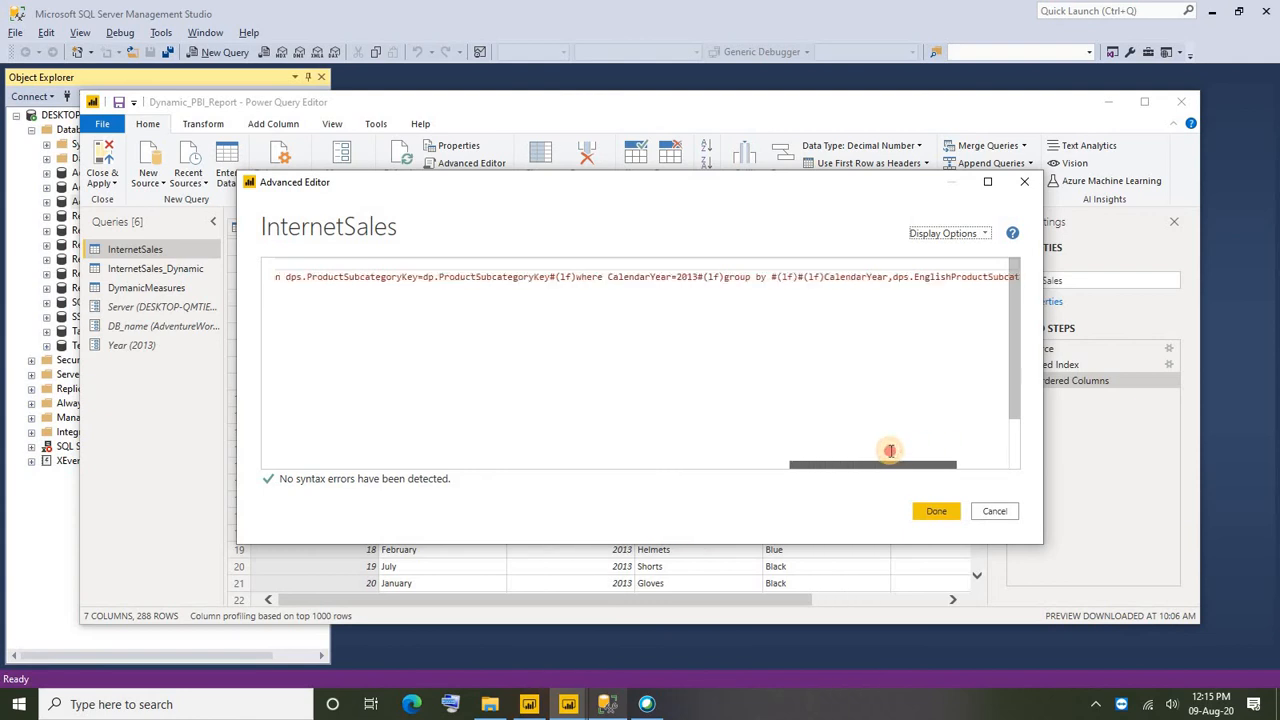
{"action": "left_click", "coordinate": [698, 277]}
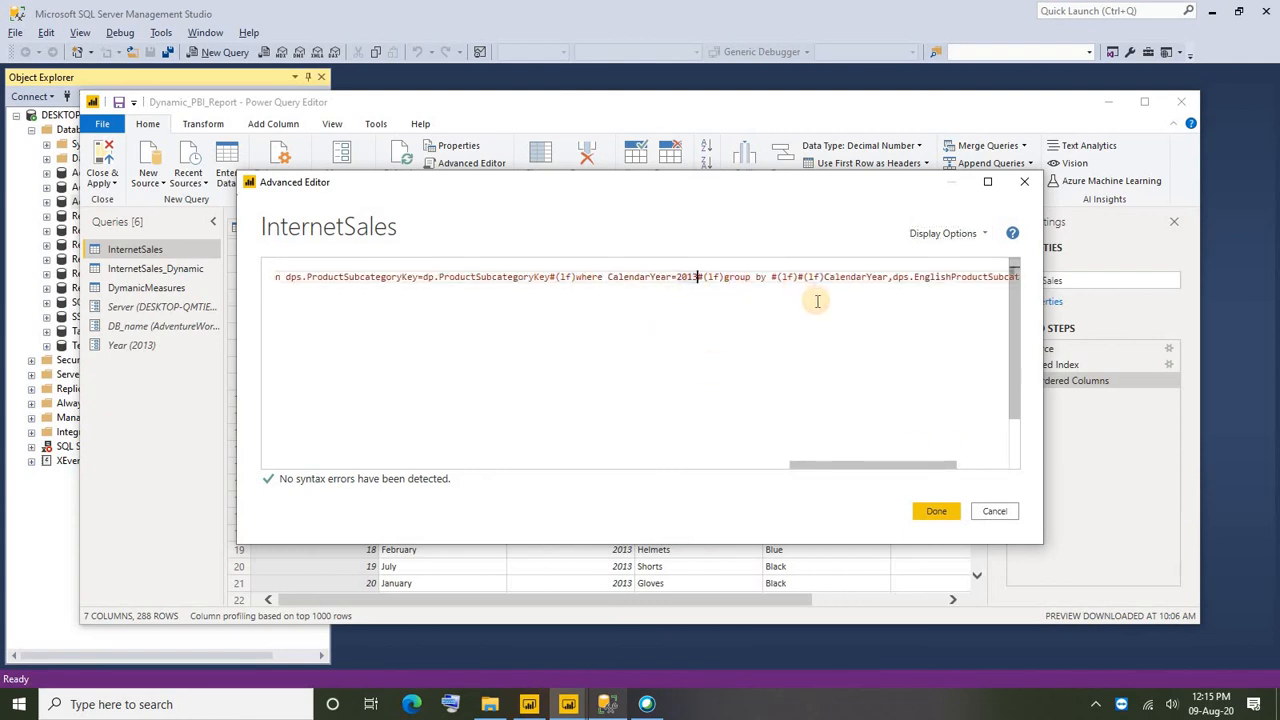
{"action": "key", "text": "BackSpace"}
{"action": "key", "text": "BackSpace"}
{"action": "key", "text": "BackSpace"}
{"action": "key", "text": "BackSpace"}
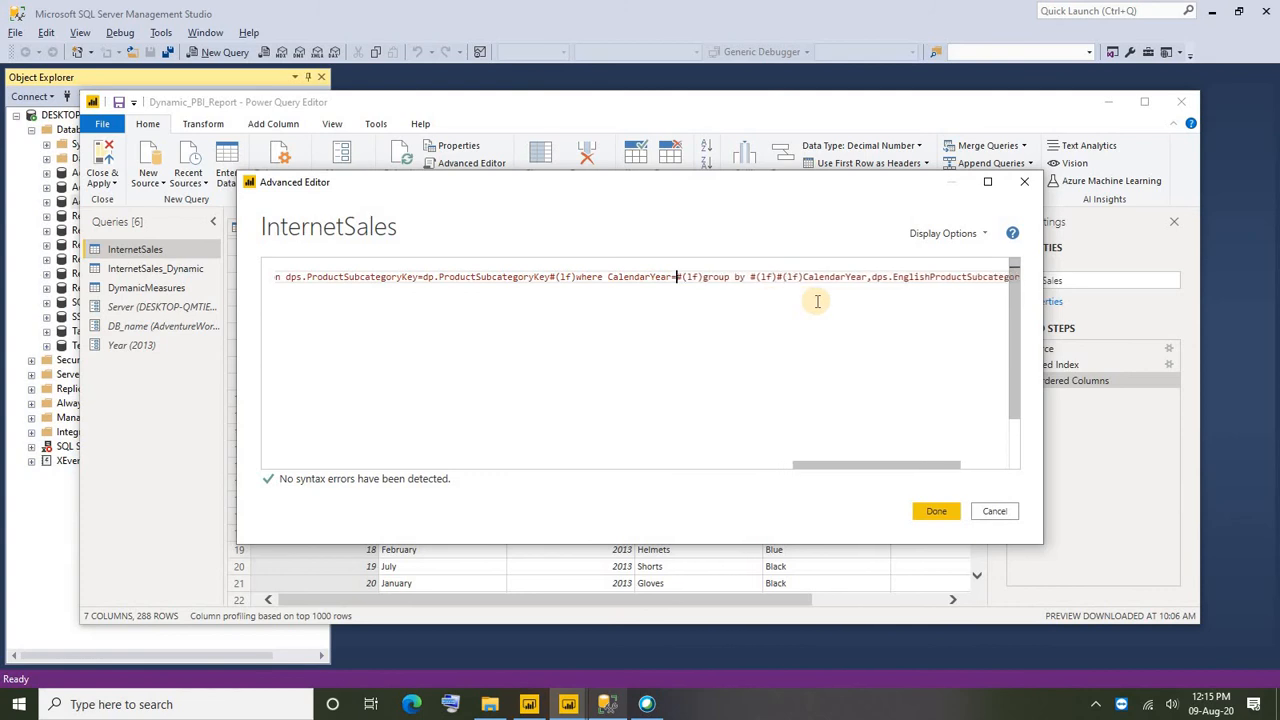
{"action": "type", "text": "\""}
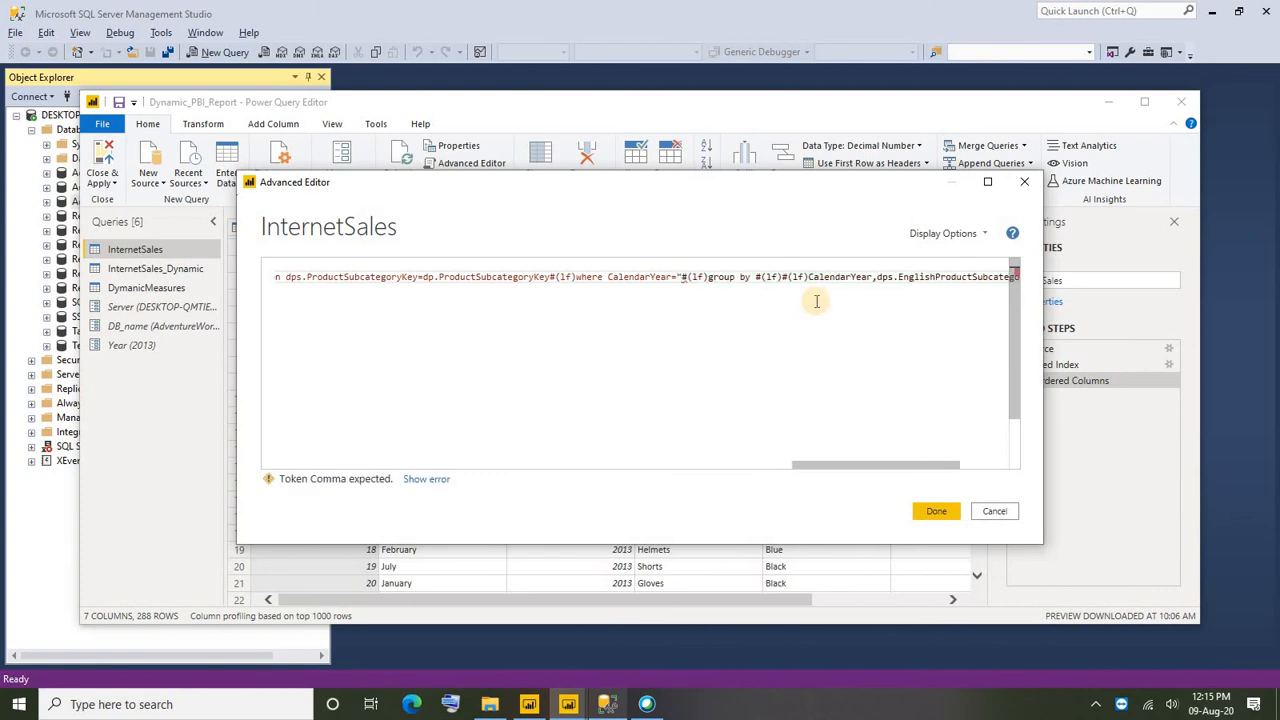
{"action": "type", "text": "\""}
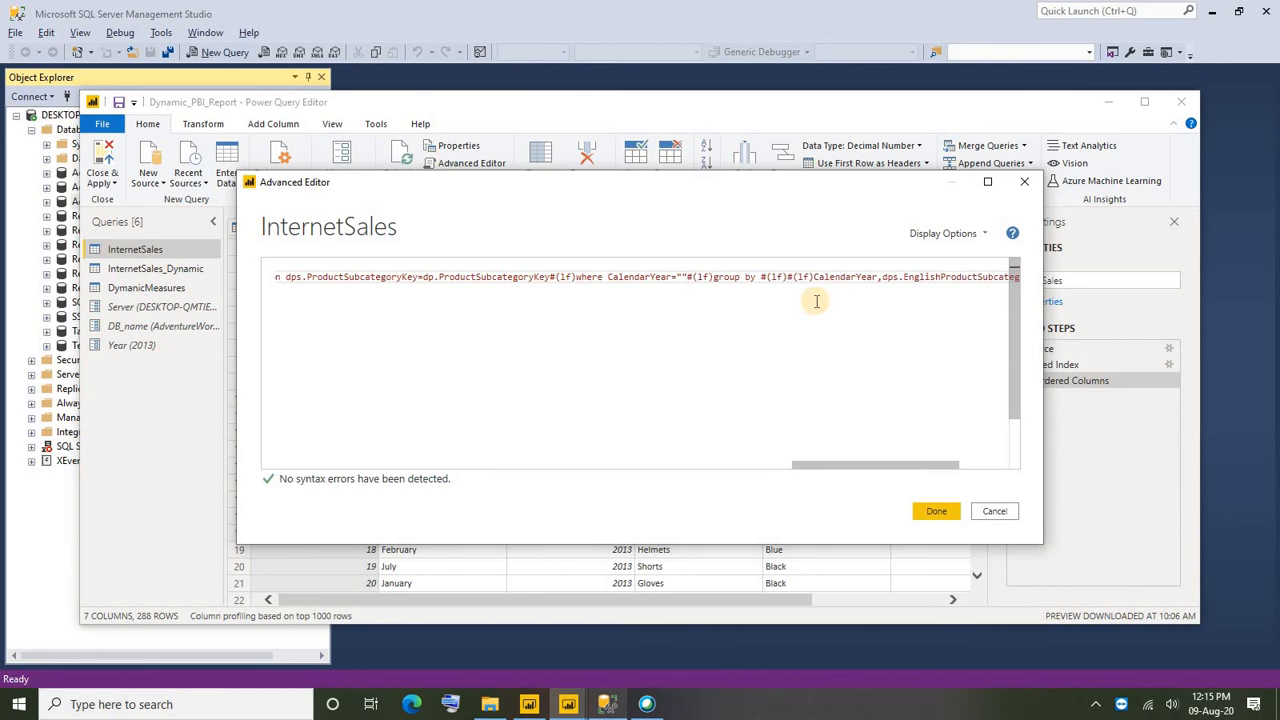
{"action": "type", "text": "&"}
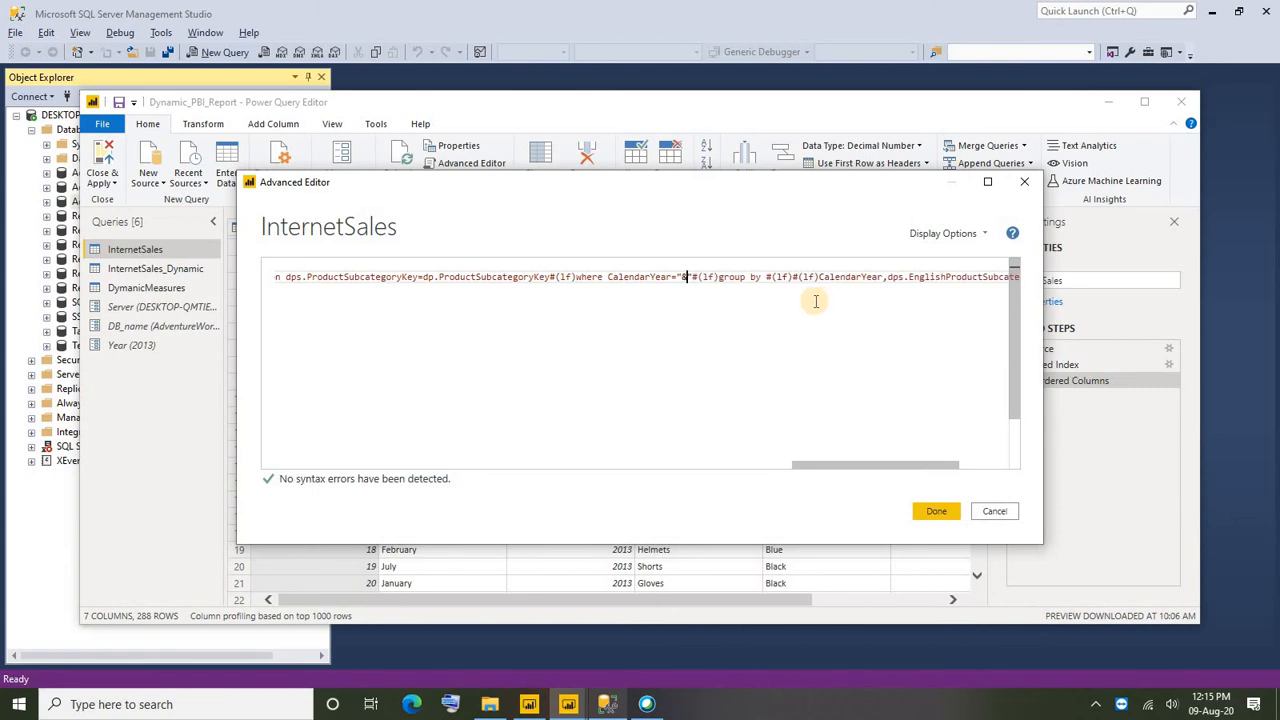
{"action": "type", "text": "Year"}
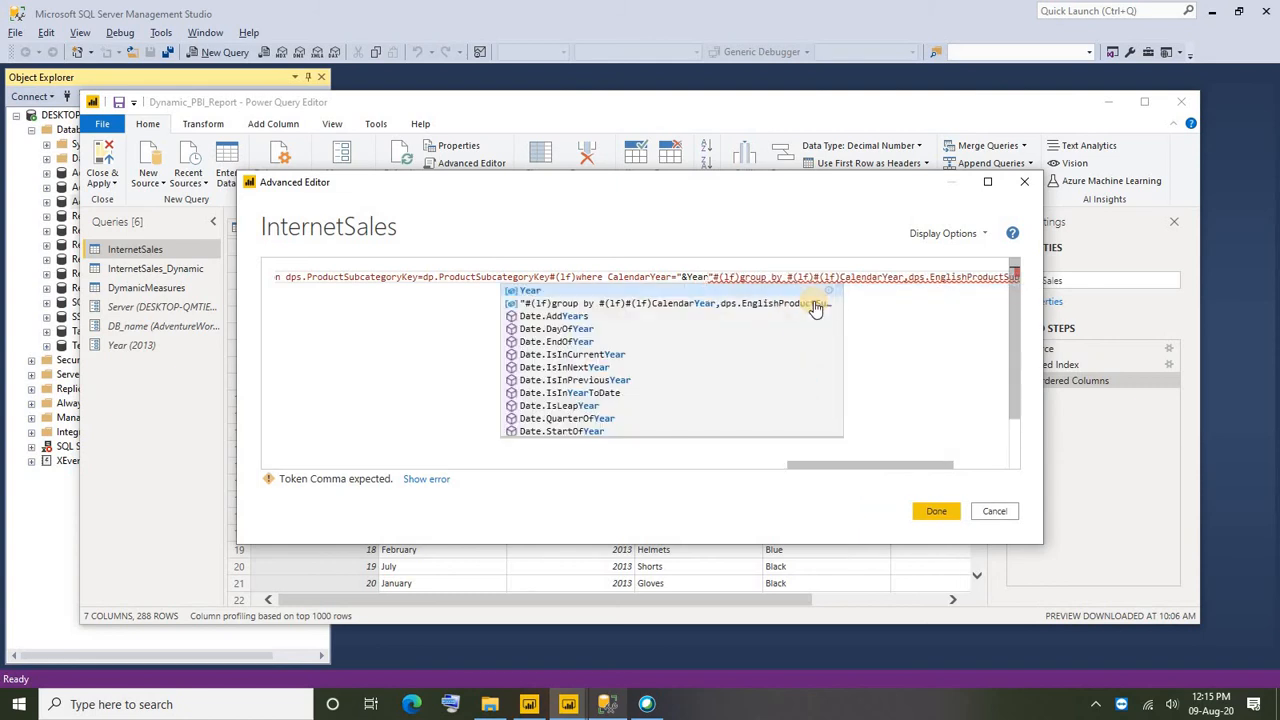
{"action": "type", "text": "&"}
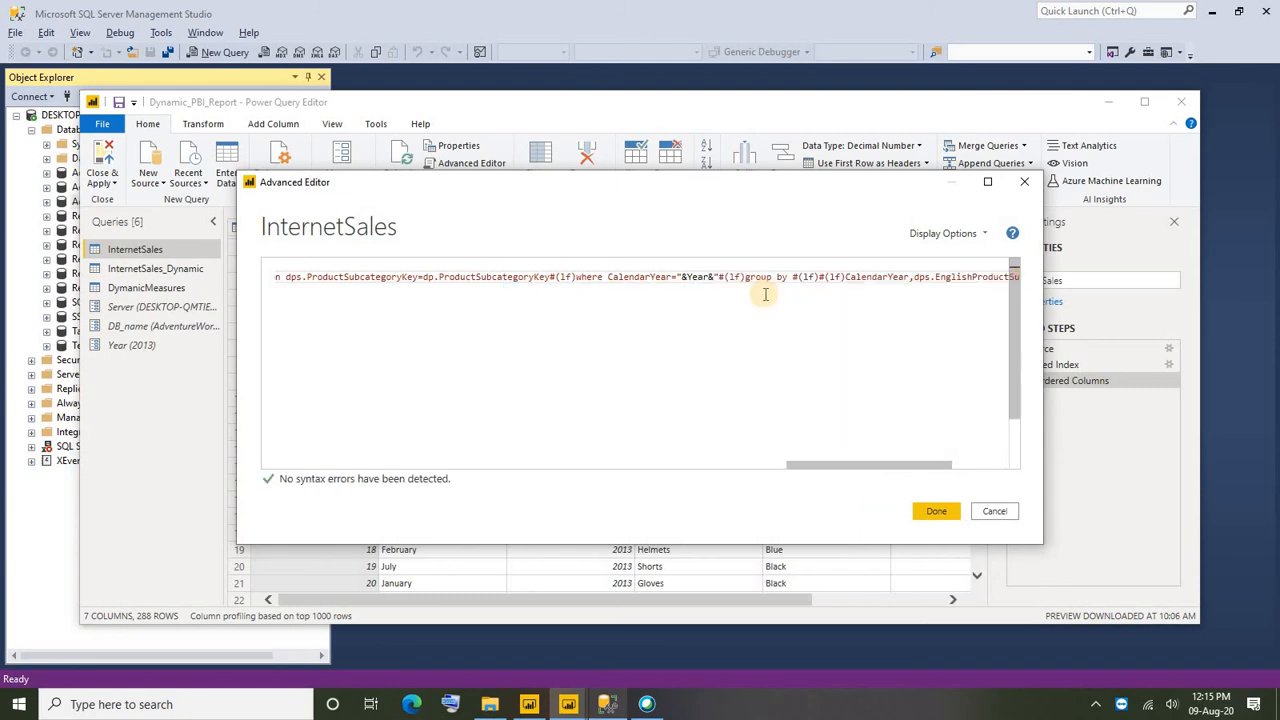
{"action": "left_click", "coordinate": [935, 513]}
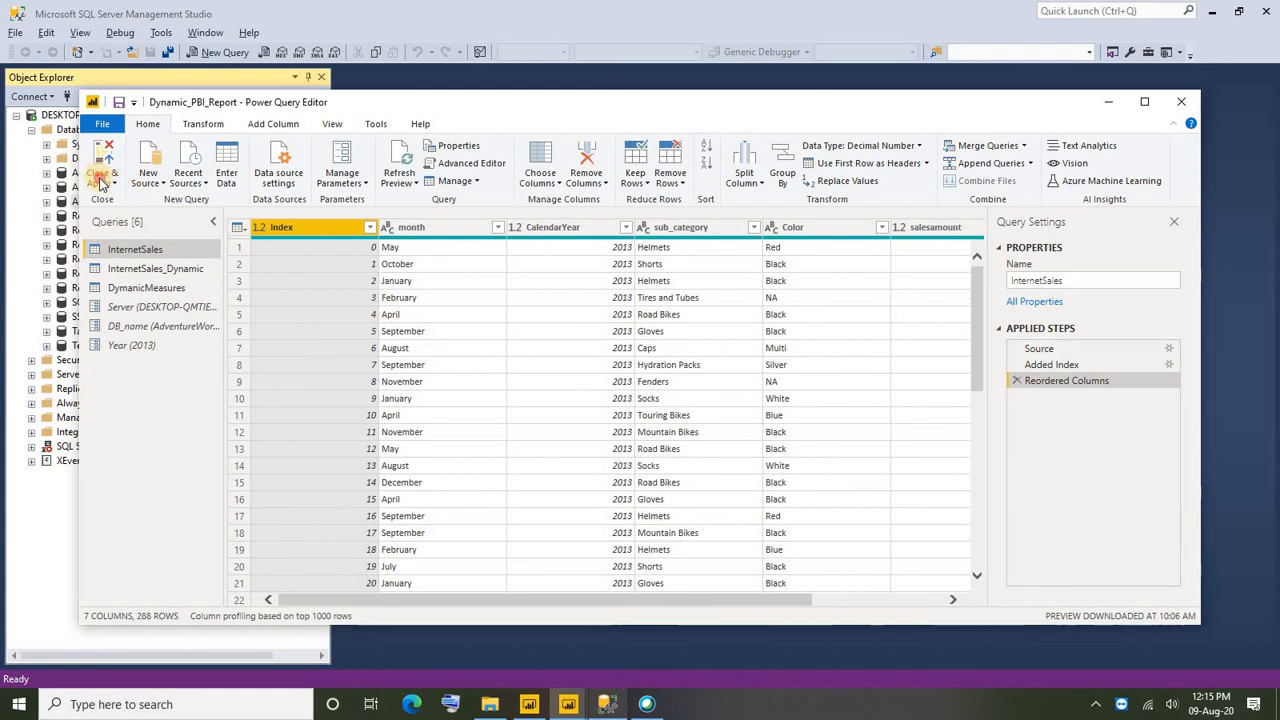
Apply the query changes, close the Power Query Editor, and return to the report in Power BI Desktop
{"action": "left_click", "coordinate": [101, 184]}
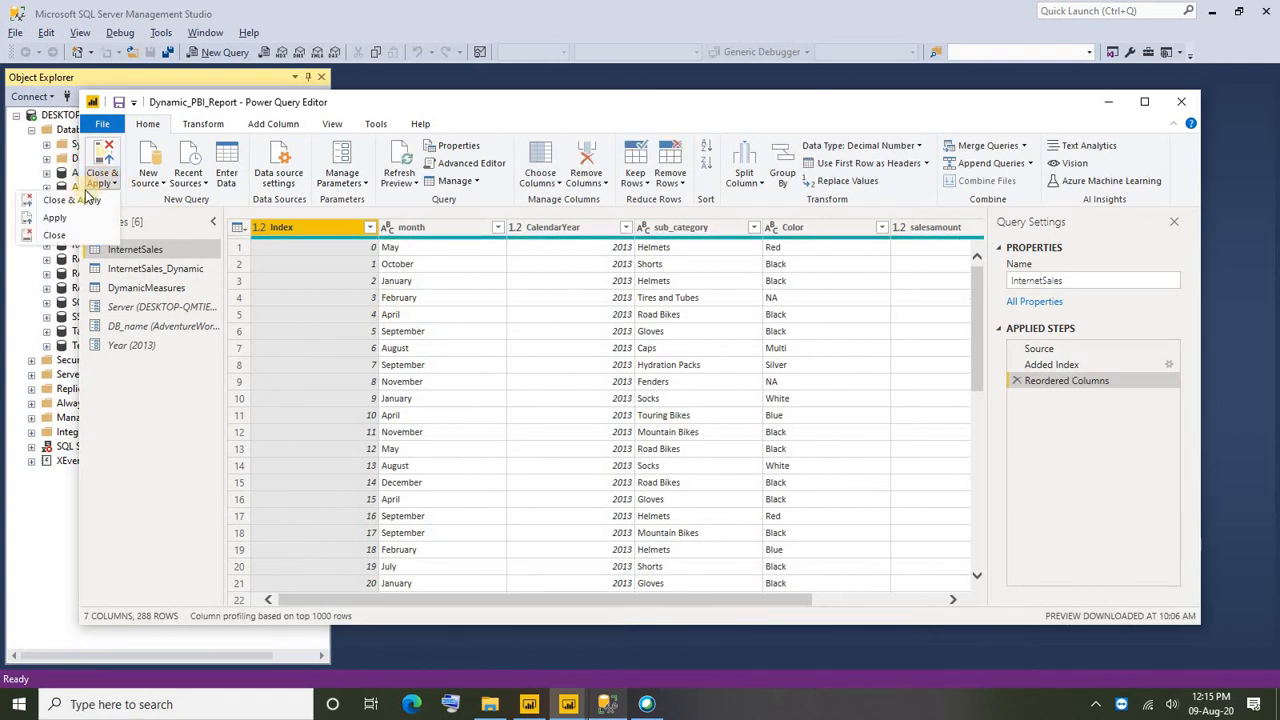
{"action": "left_click", "coordinate": [74, 199]}
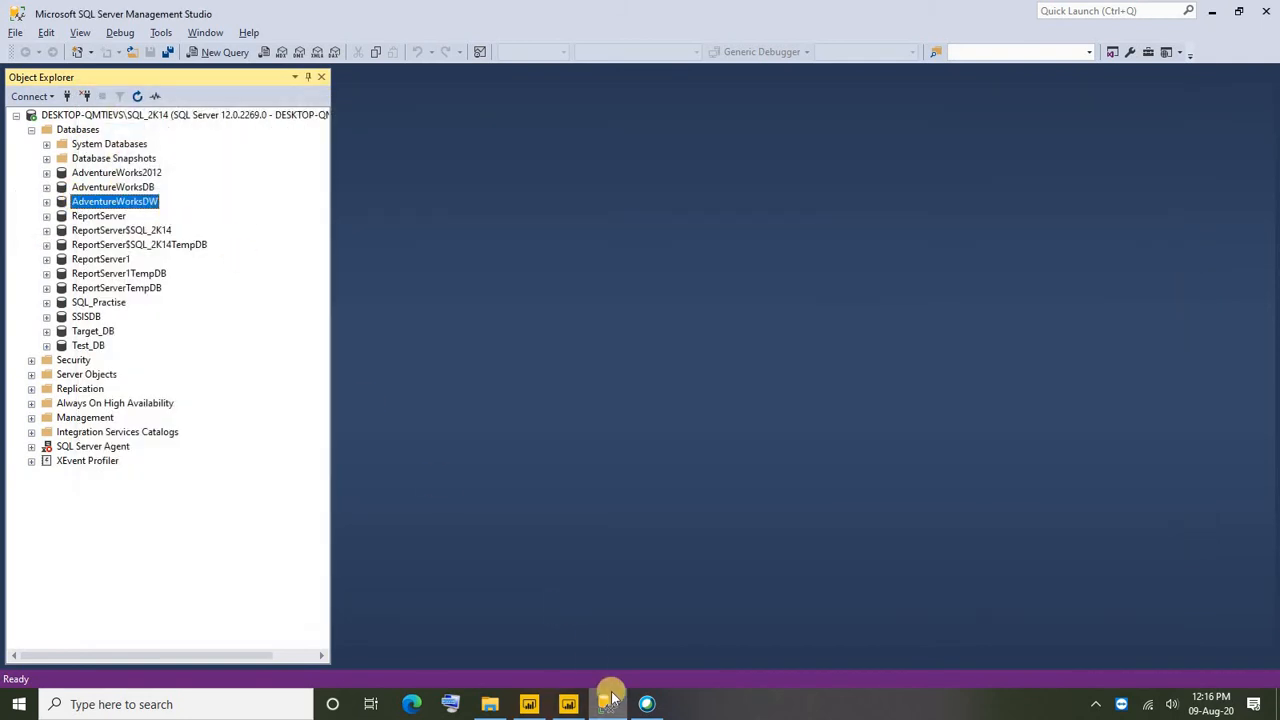
{"action": "left_click", "coordinate": [568, 707]}
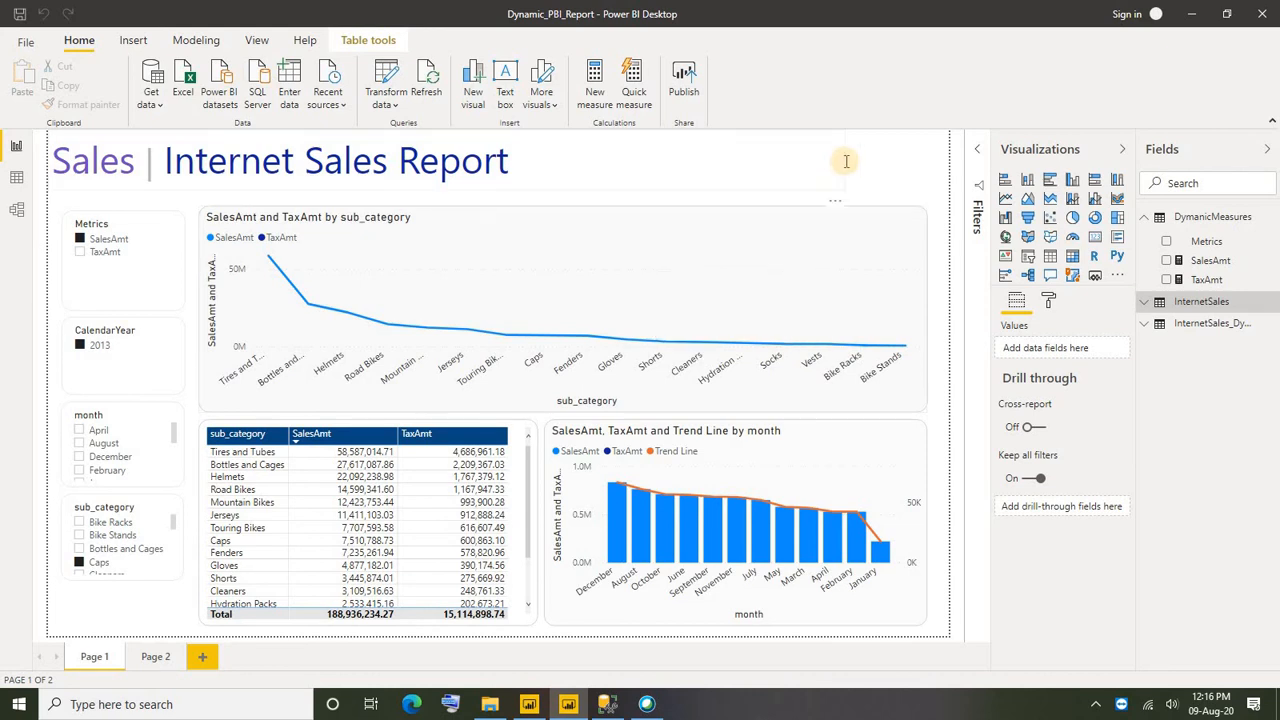
{"action": "left_click", "coordinate": [877, 155]}
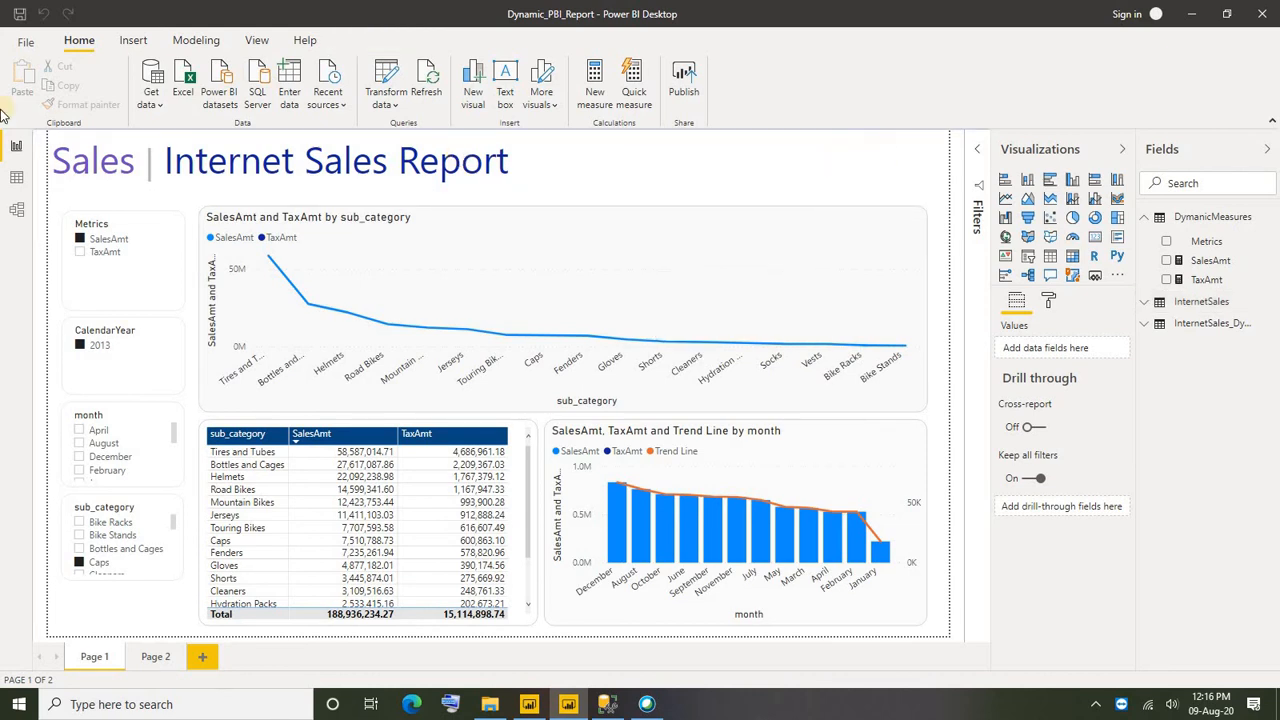
Export the report as a Power BI template file named Dynamic_PBI_Report_Template in the D: drive's Data folder
{"action": "left_click", "coordinate": [24, 45]}
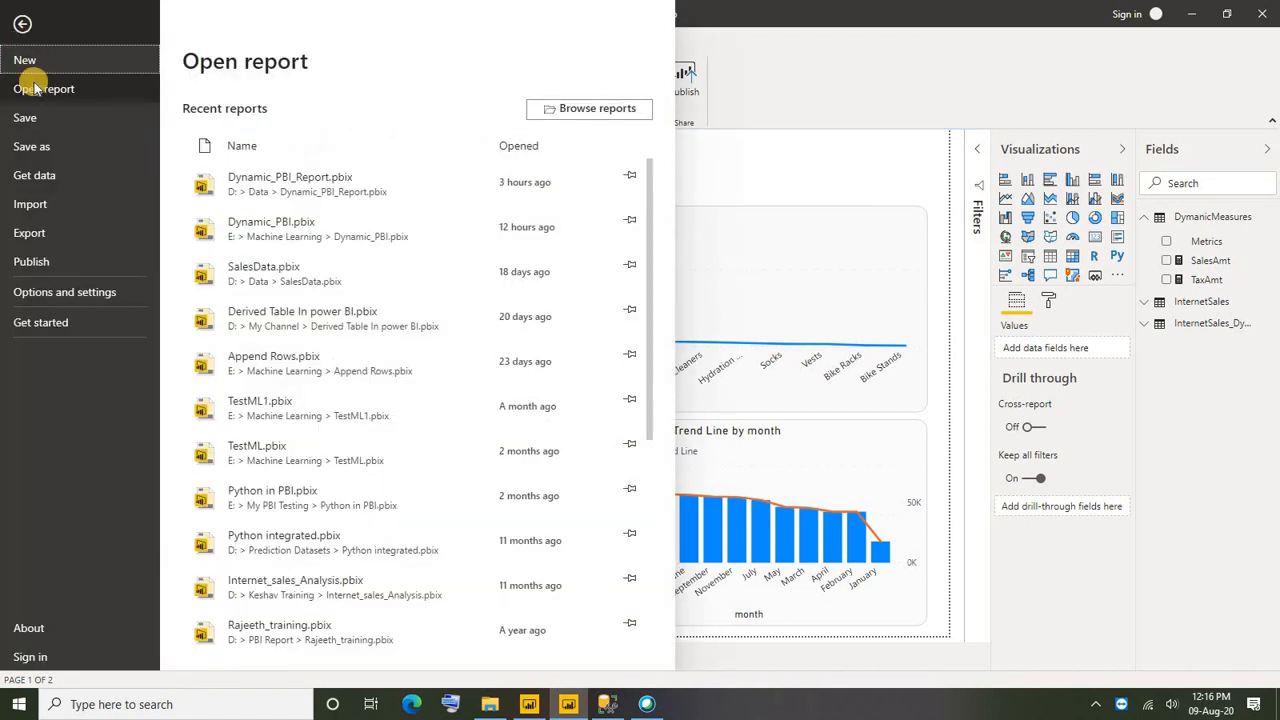
{"action": "left_click", "coordinate": [30, 204]}
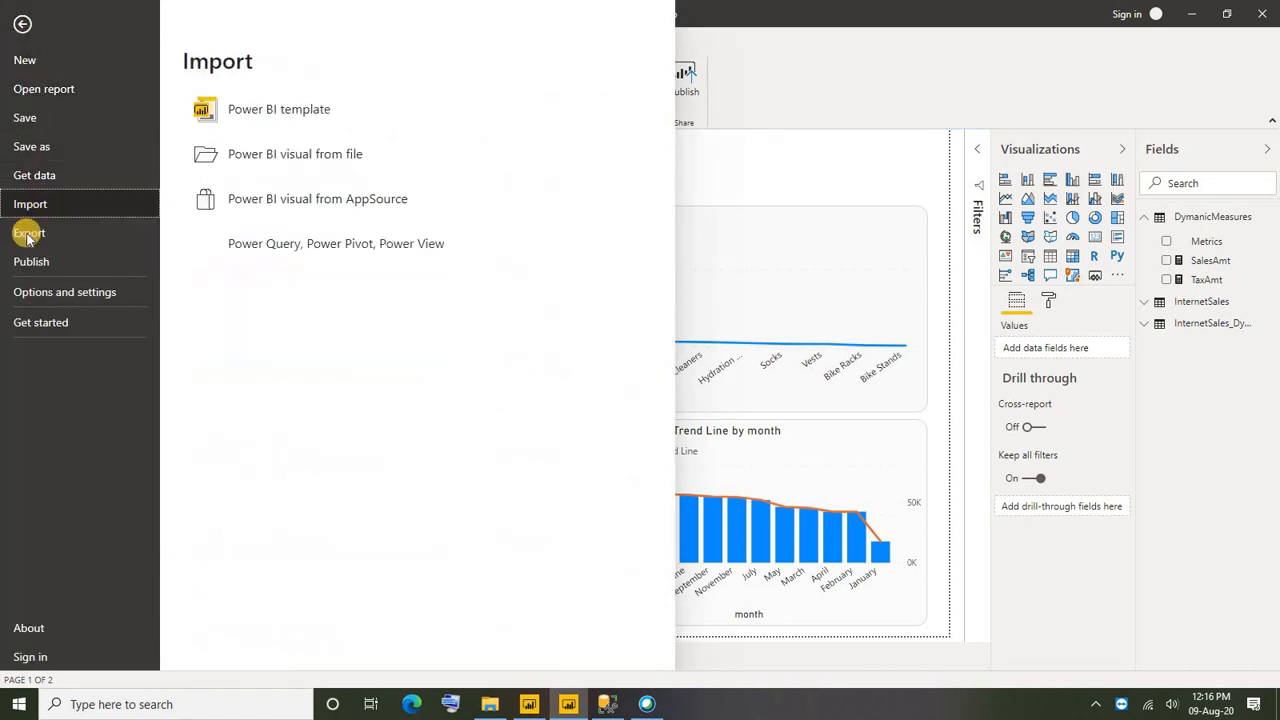
{"action": "left_click", "coordinate": [29, 232]}
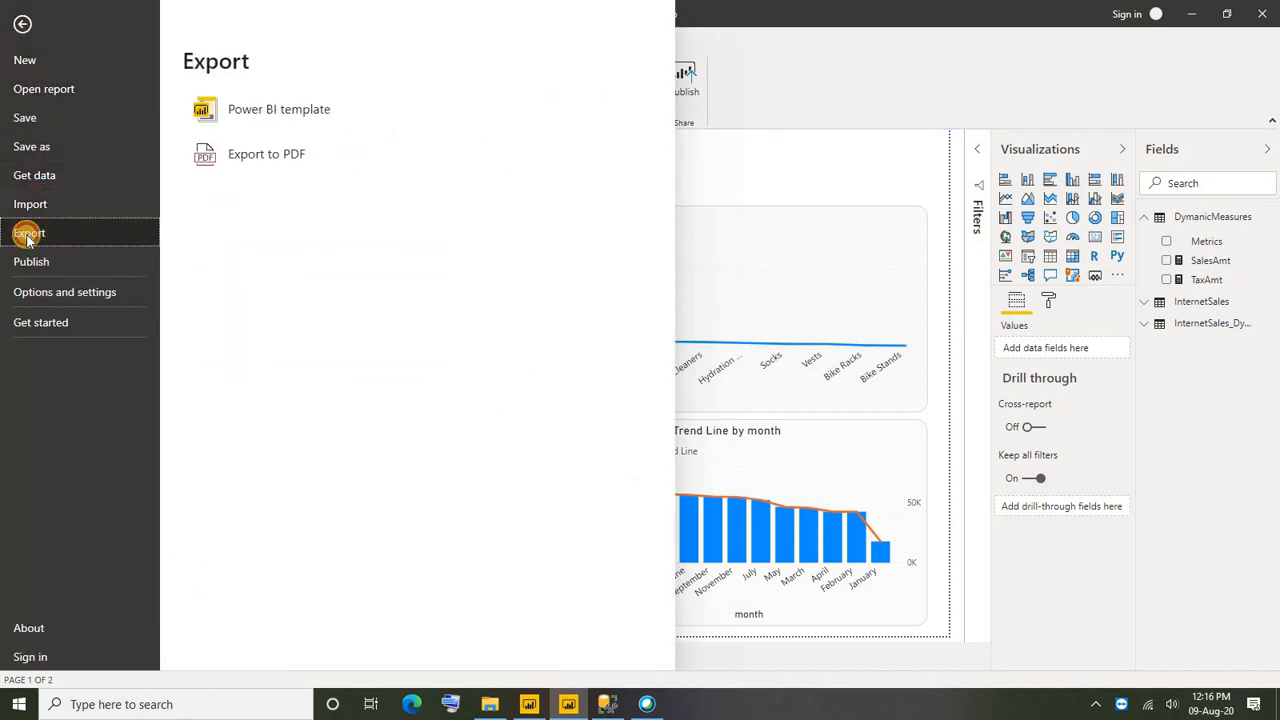
{"action": "left_click", "coordinate": [271, 113]}
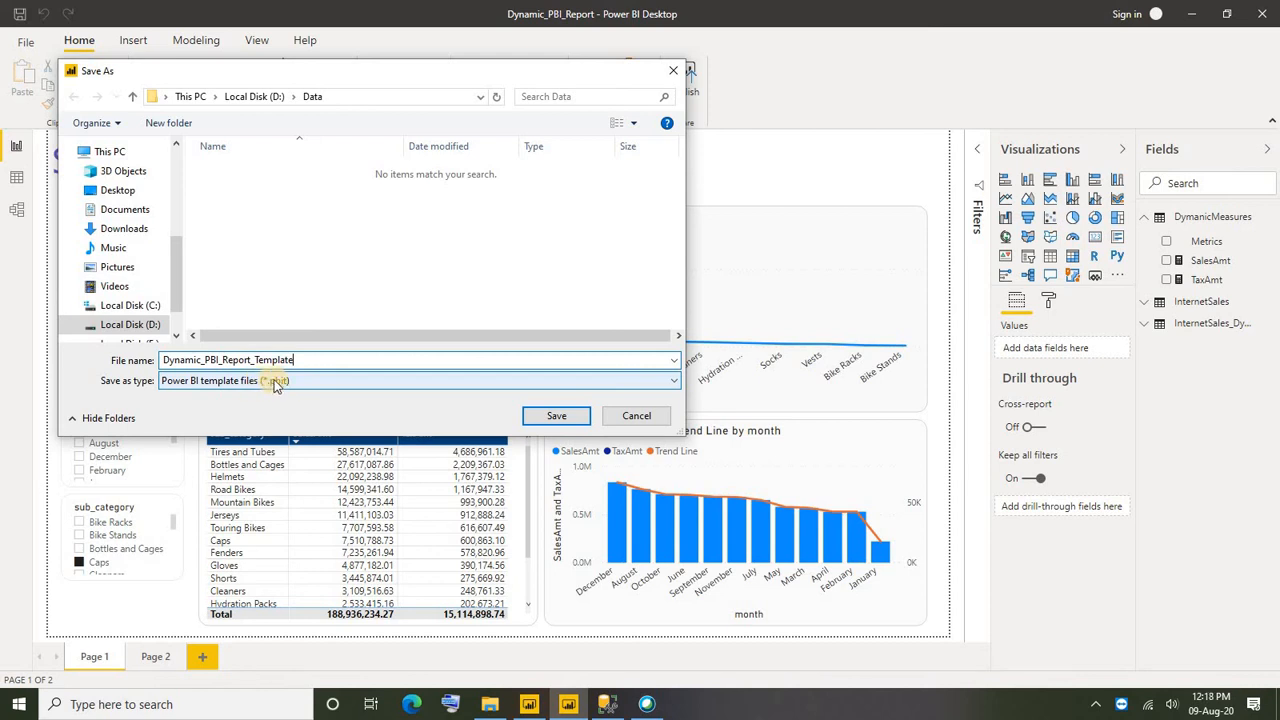
{"action": "left_click", "coordinate": [545, 415]}
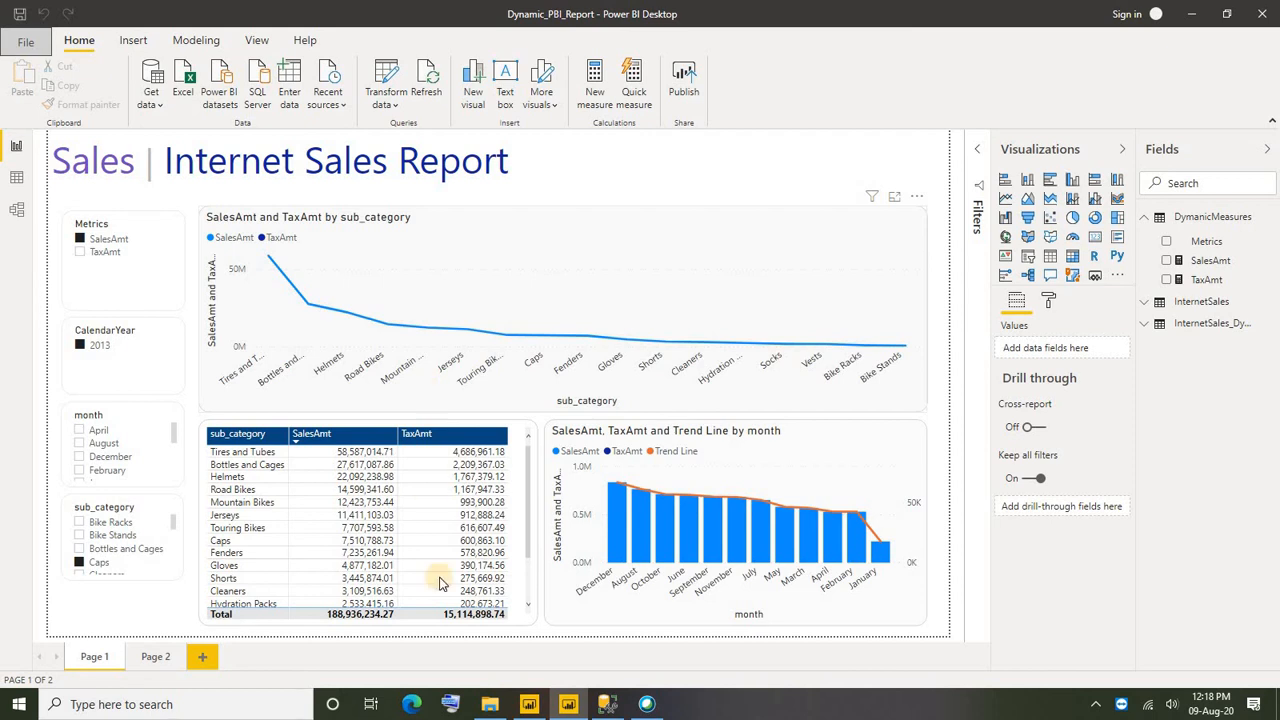
Switch to File Explorer and open the Dynamic_PBI_Report_Template file from the Data folder in Power BI Desktop
{"action": "left_click", "coordinate": [492, 705]}
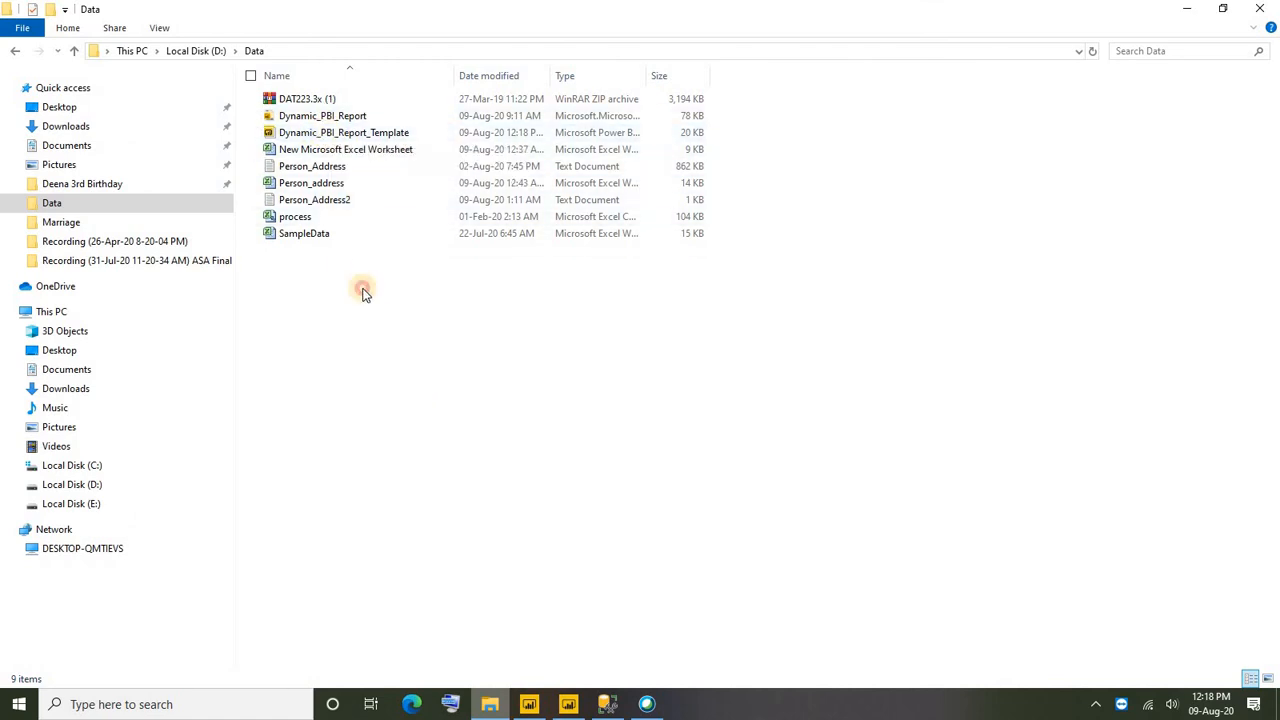
{"action": "left_click", "coordinate": [328, 136]}
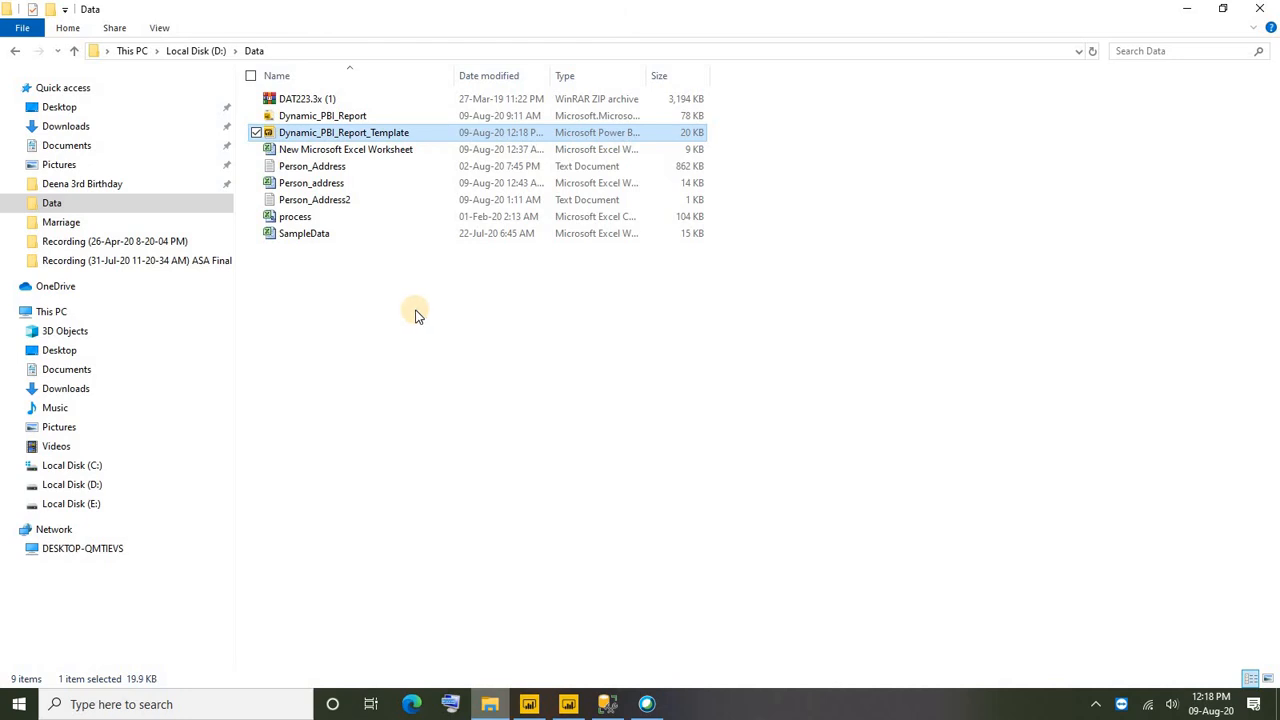
{"action": "left_click", "coordinate": [568, 704]}
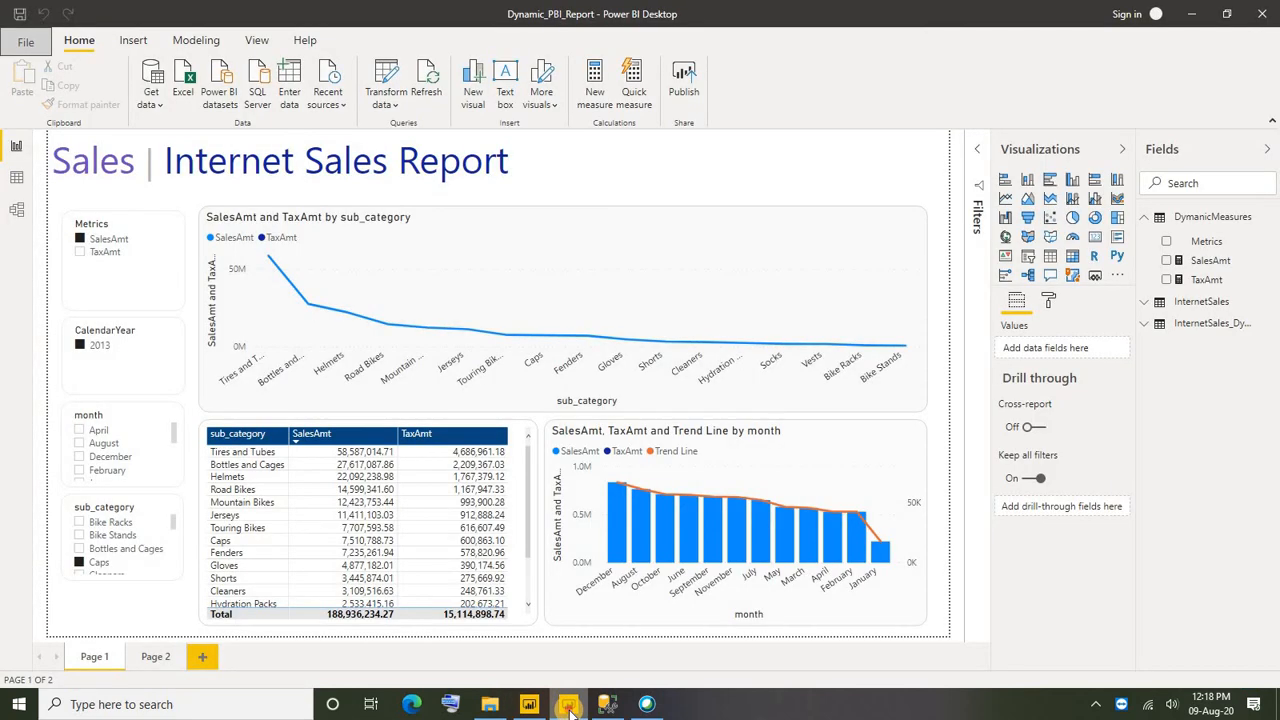
{"action": "left_click", "coordinate": [568, 704]}
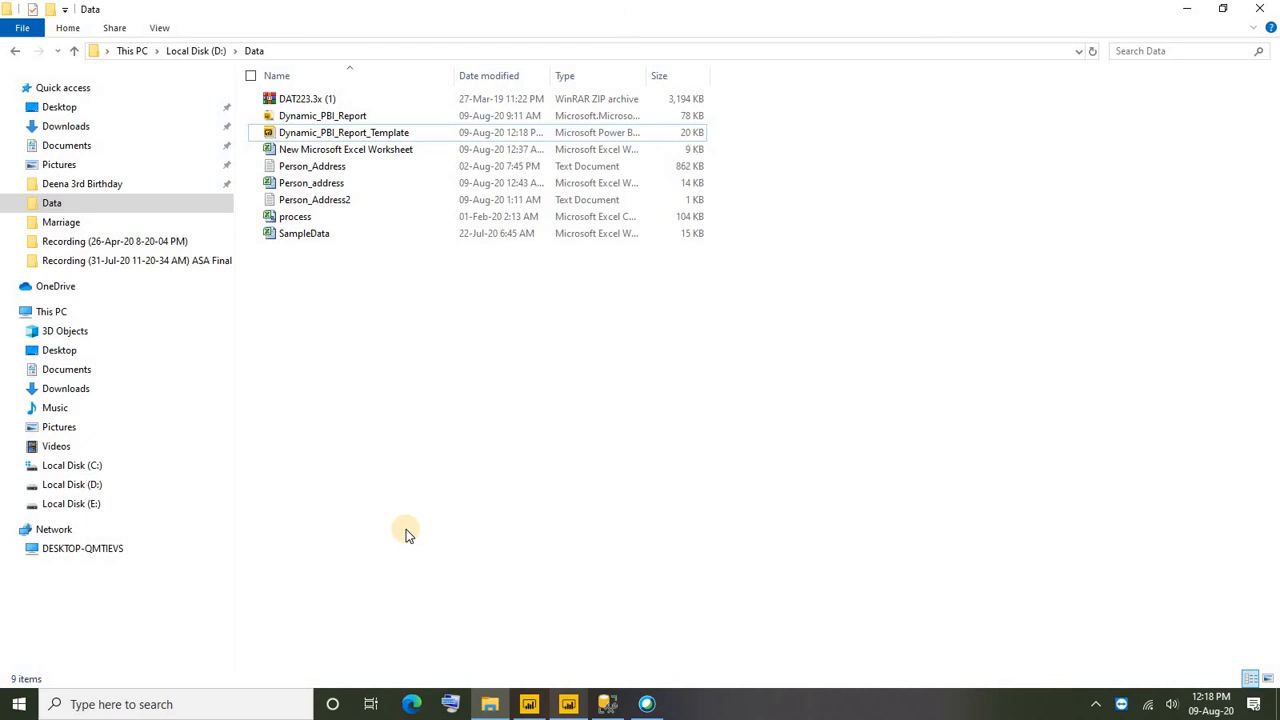
{"action": "key", "text": "alt+Tab"}
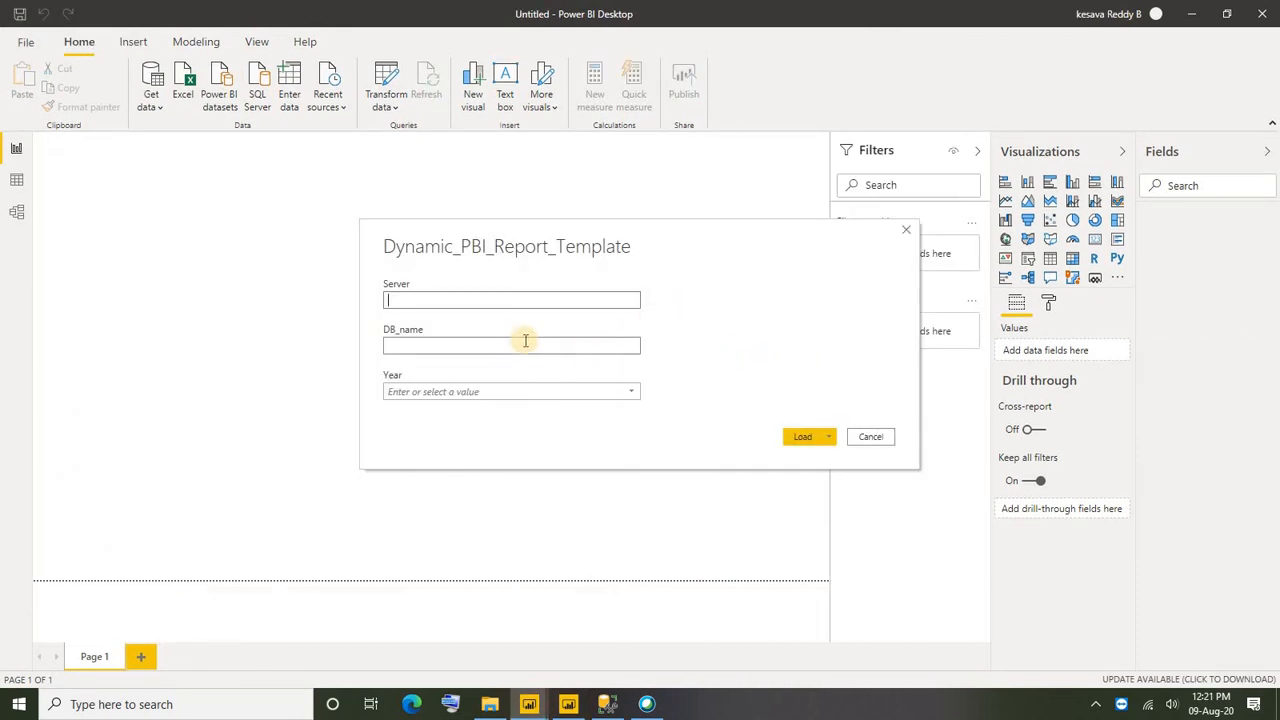
Copy the server name from SQL Server Management Studio's connection dialog and enter DESKTOP-QMTIEVS\SQL_2K14 as the template's Server parameter in Power BI Desktop
{"action": "left_click", "coordinate": [607, 704]}
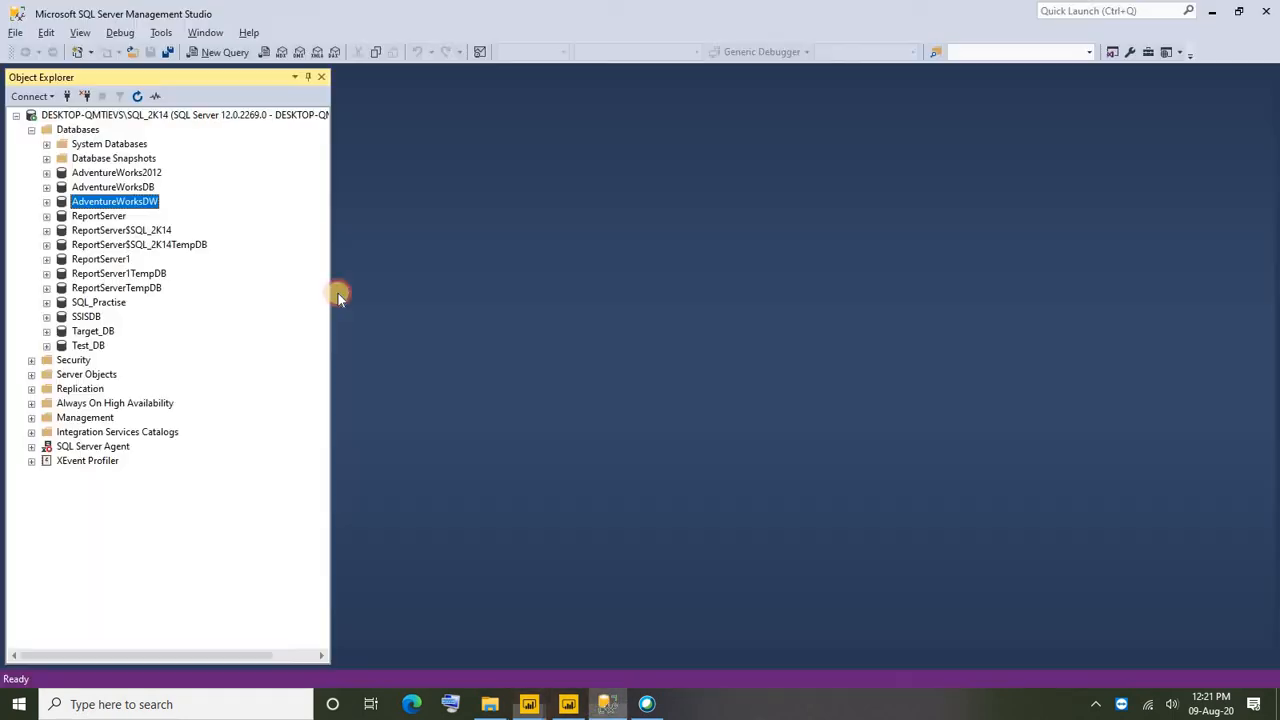
{"action": "left_click", "coordinate": [67, 96]}
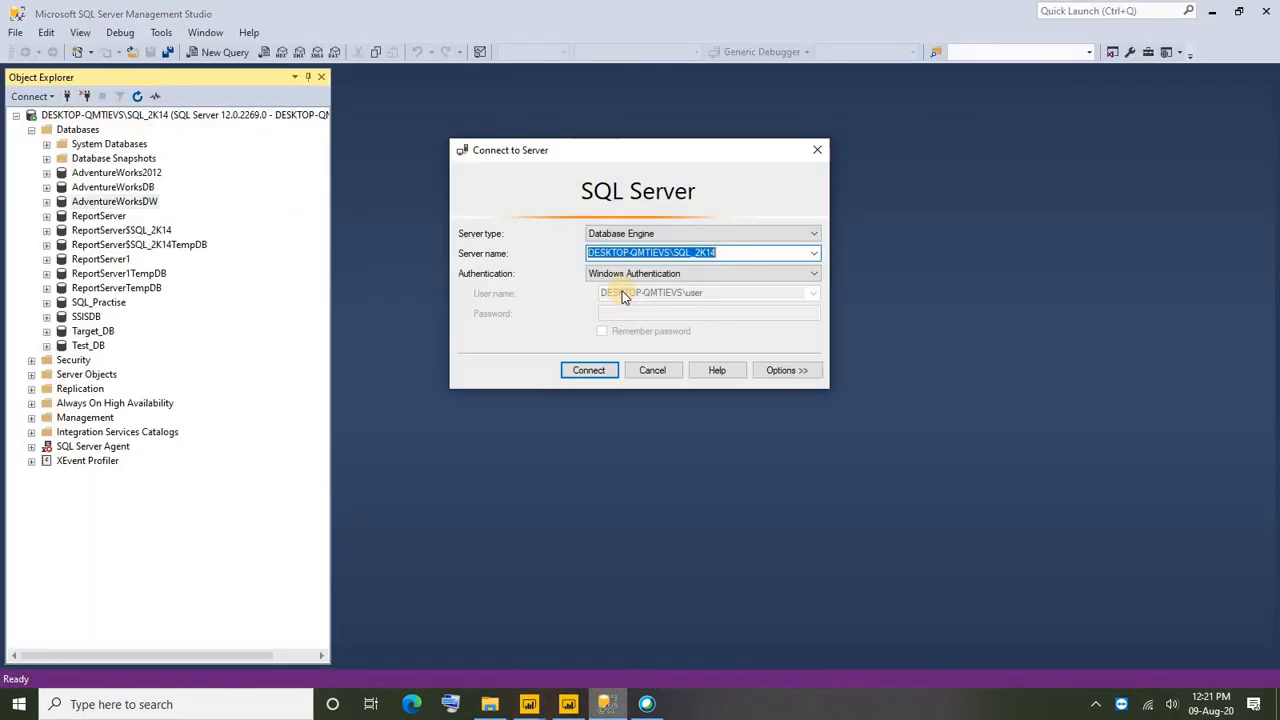
{"action": "key", "text": "alt+Tab"}
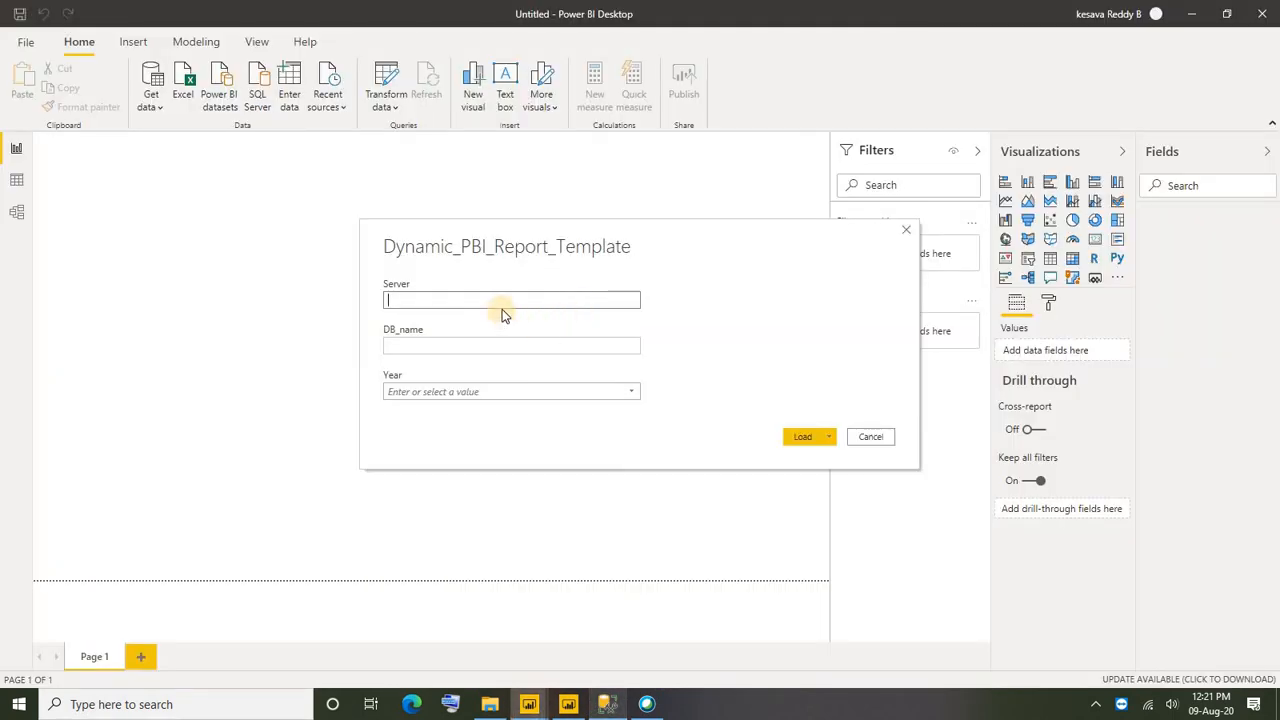
{"action": "type", "text": "DESKTOP-QMTIEVS\\SQL_2K14"}
Copy the AdventureWorksDW database name from SQL Server Management Studio and enter it as the template's DB_name parameter in Power BI Desktop
{"action": "left_click", "coordinate": [491, 346]}
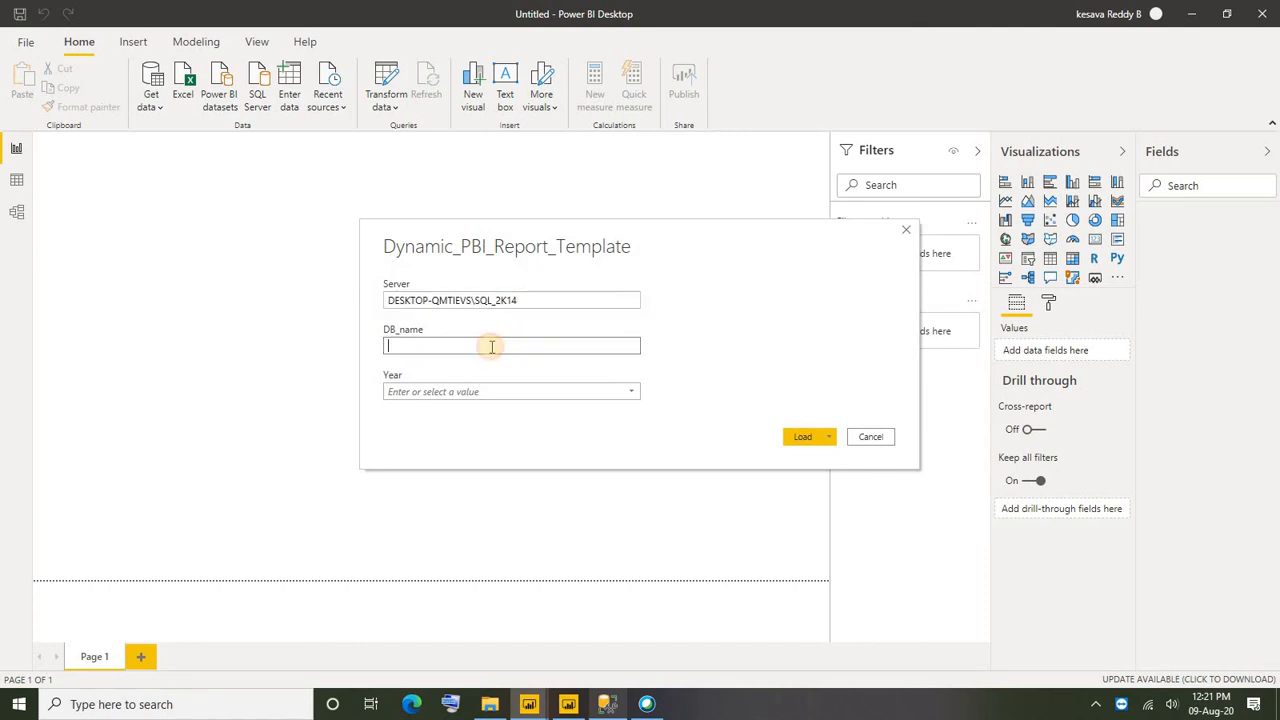
{"action": "key", "text": "alt+Tab"}
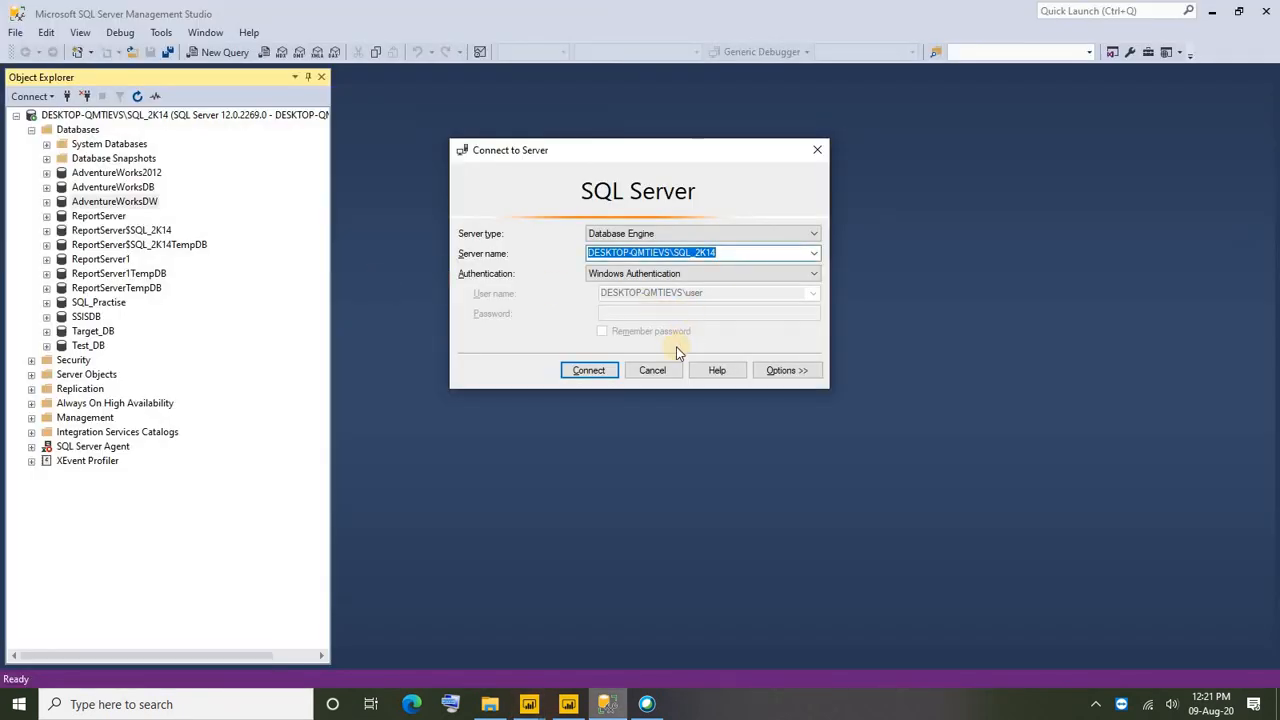
{"action": "left_click", "coordinate": [655, 370]}
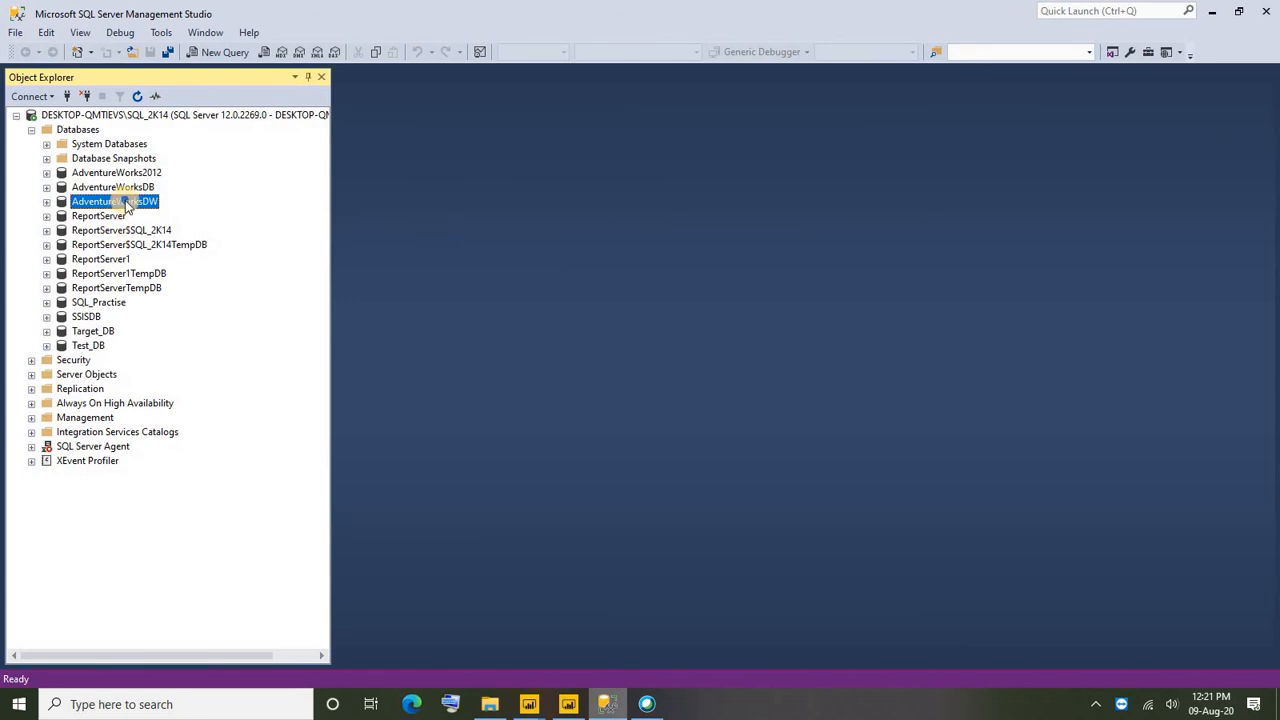
{"action": "right_click", "coordinate": [145, 203]}
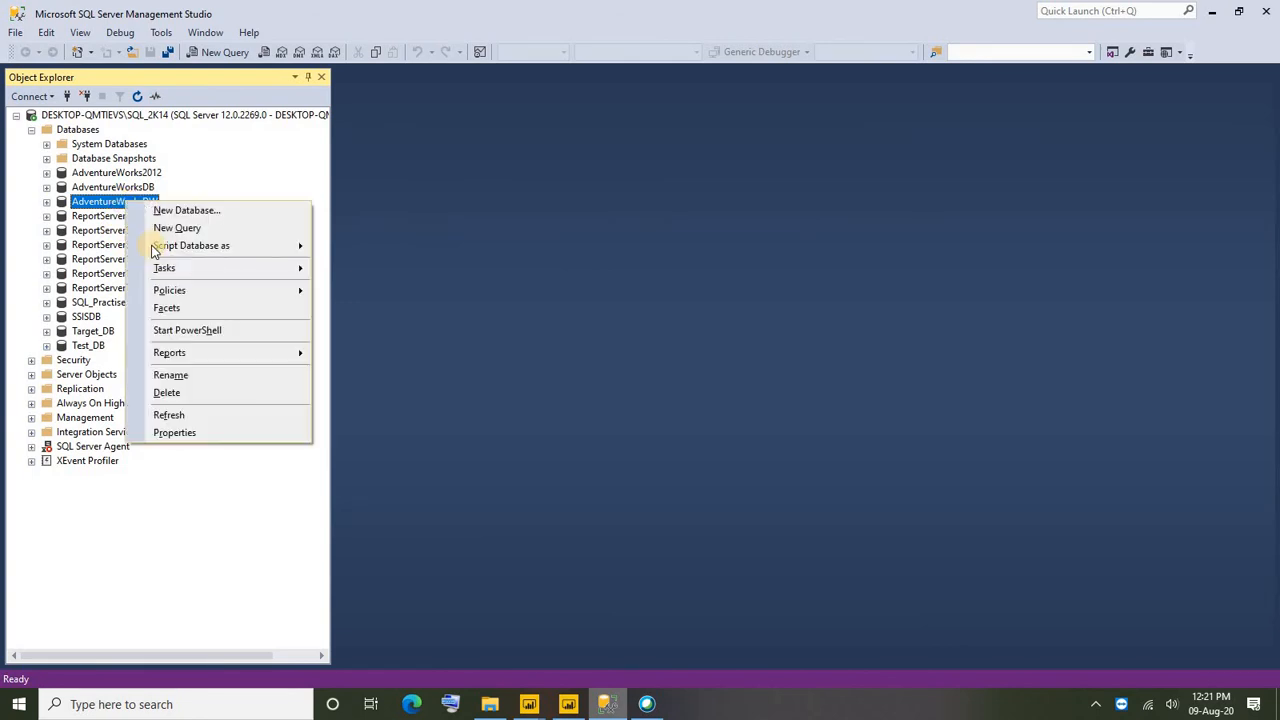
{"action": "left_click", "coordinate": [180, 376]}
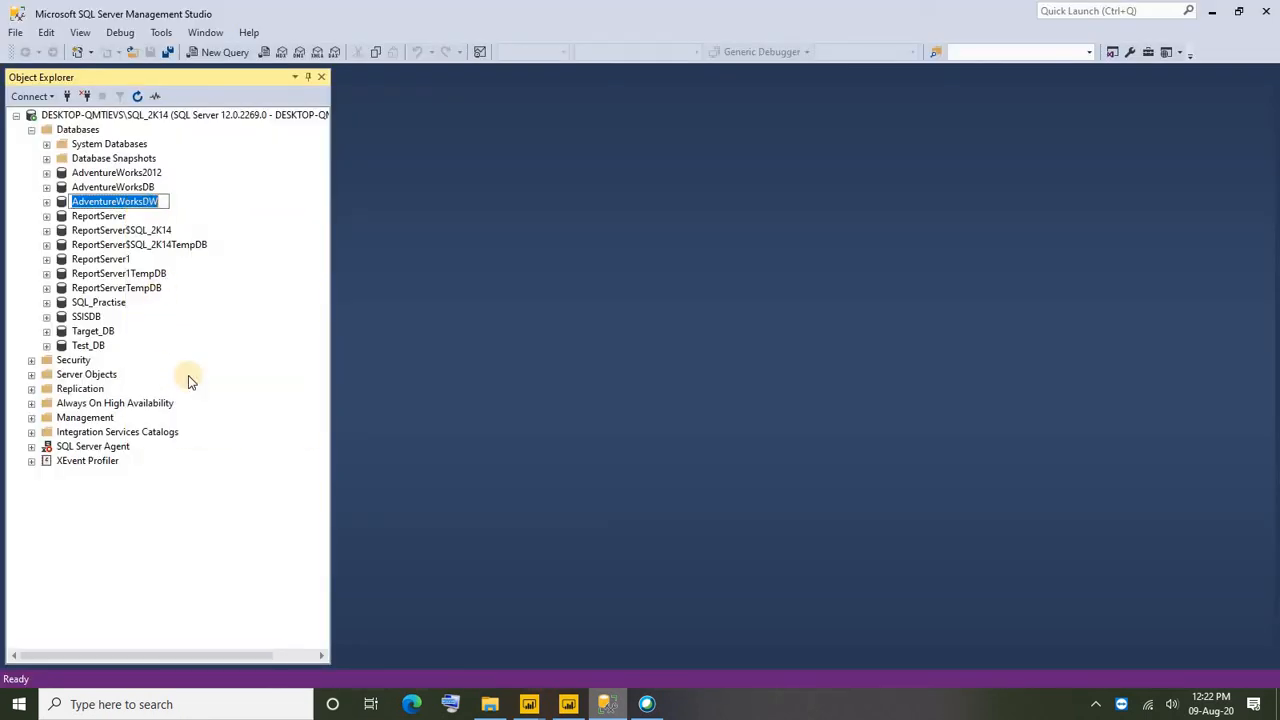
{"action": "key", "text": "alt+Tab"}
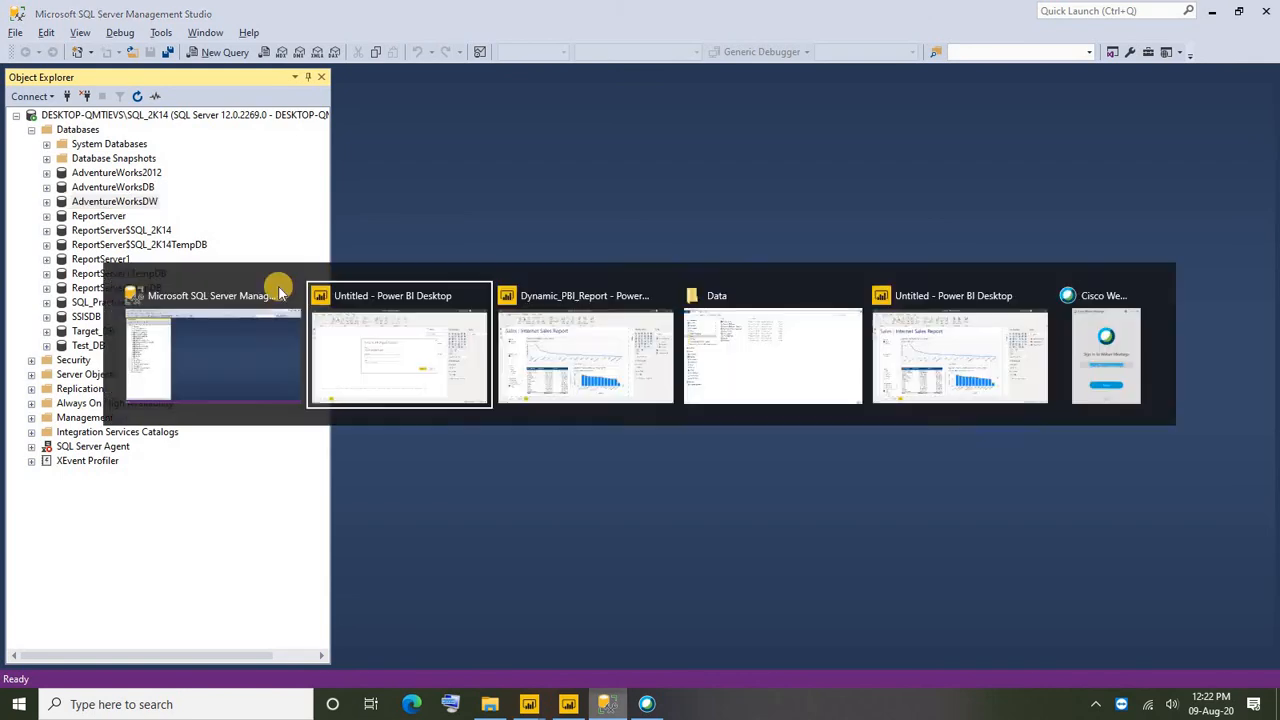
{"action": "left_click", "coordinate": [451, 343]}
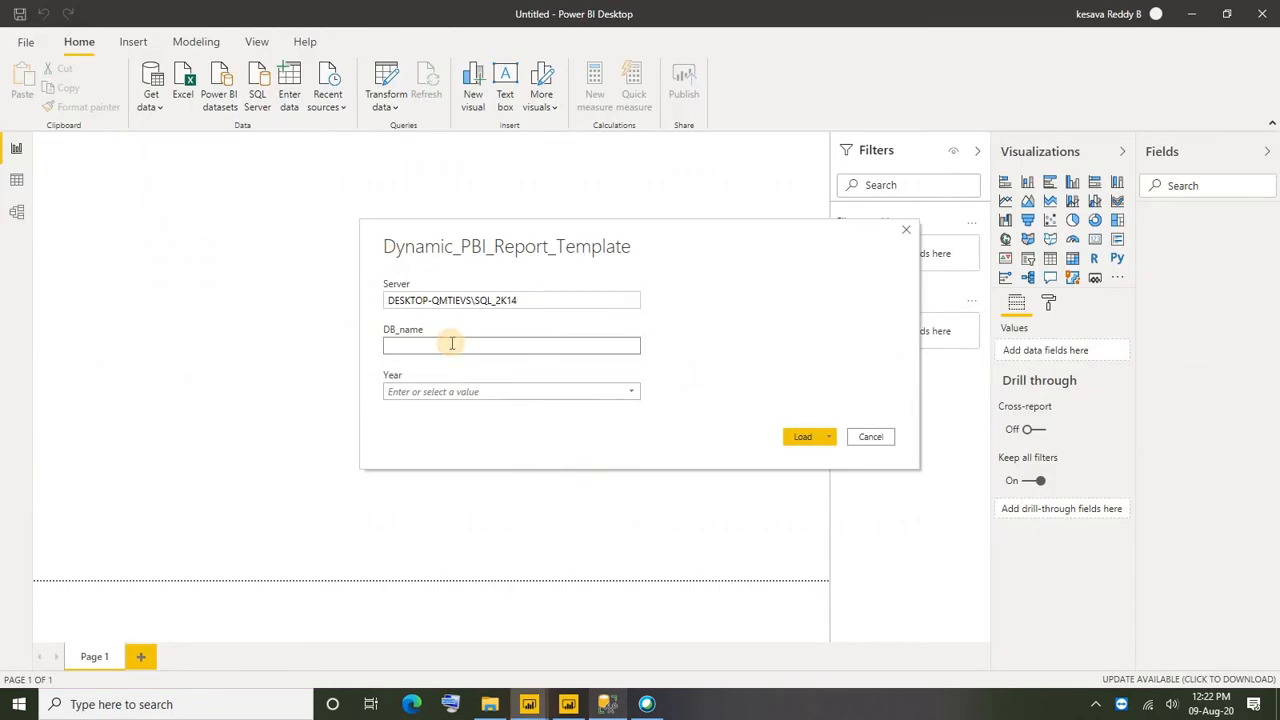
{"action": "type", "text": "AdventureWorksDW"}
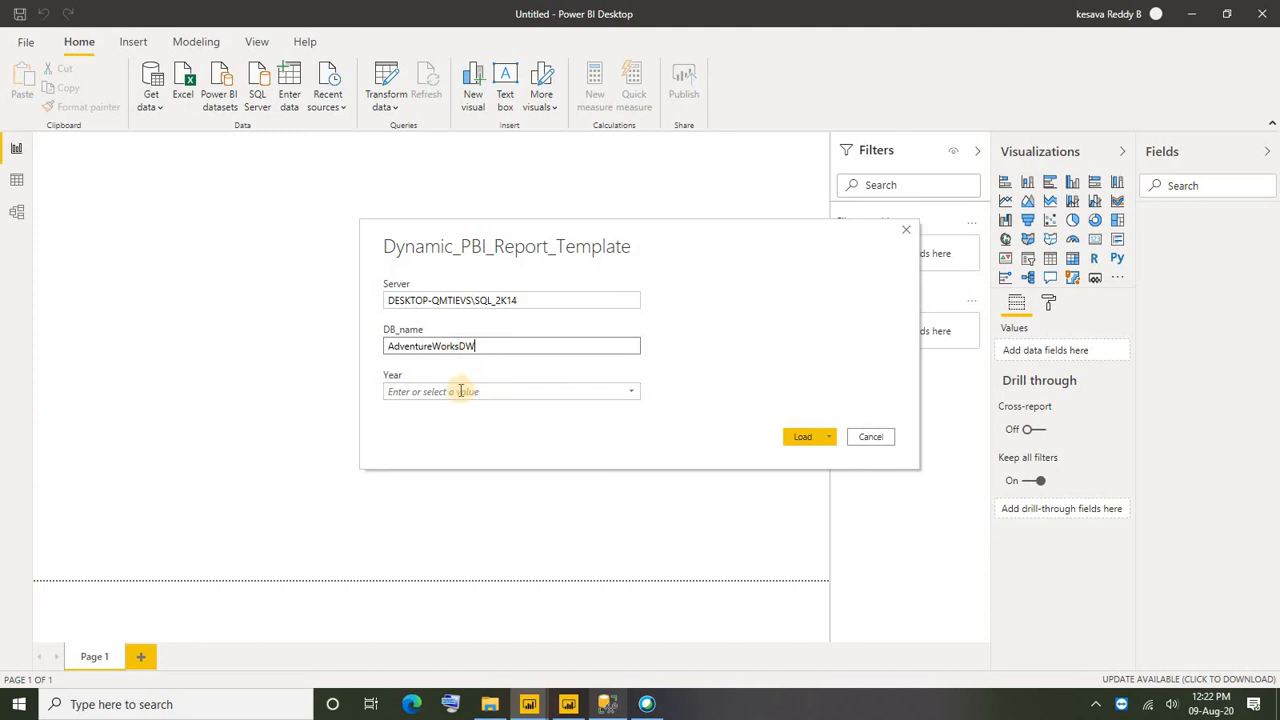
Enter 2014 as the template's Year parameter and load the template, approving the native database query to run
{"action": "left_click", "coordinate": [457, 391]}
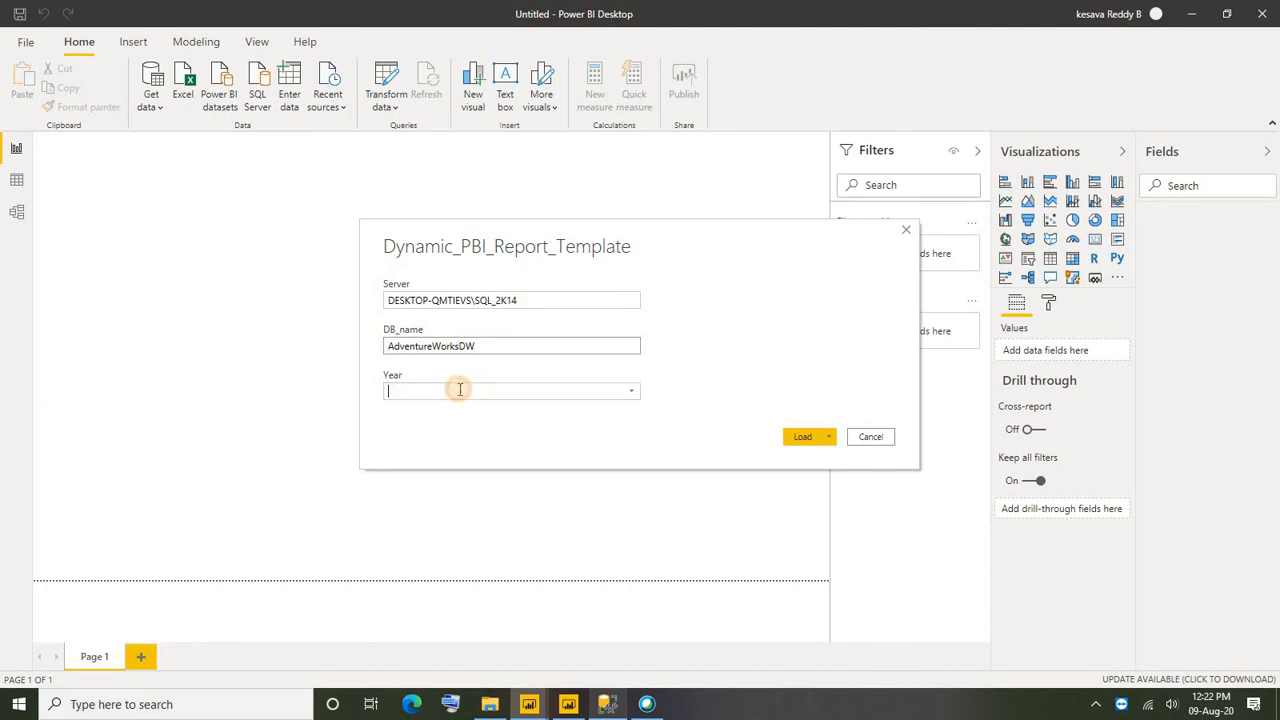
{"action": "left_click", "coordinate": [629, 391]}
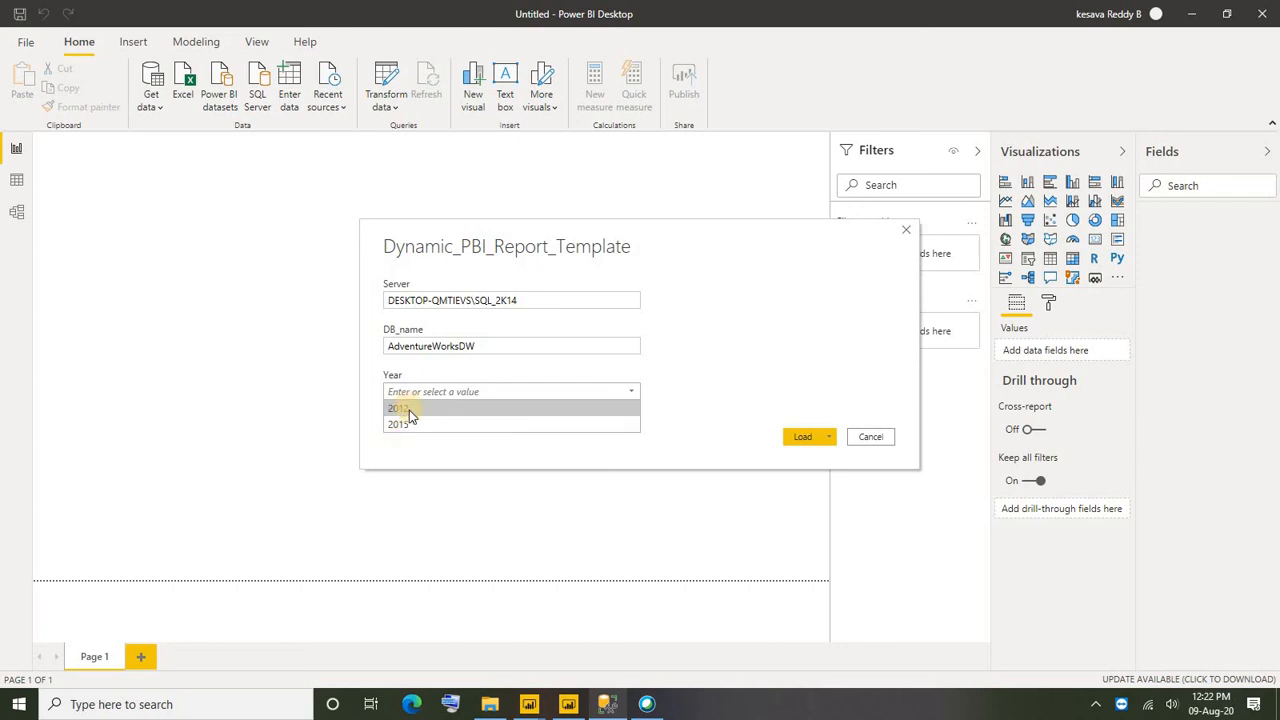
{"action": "left_click", "coordinate": [414, 398]}
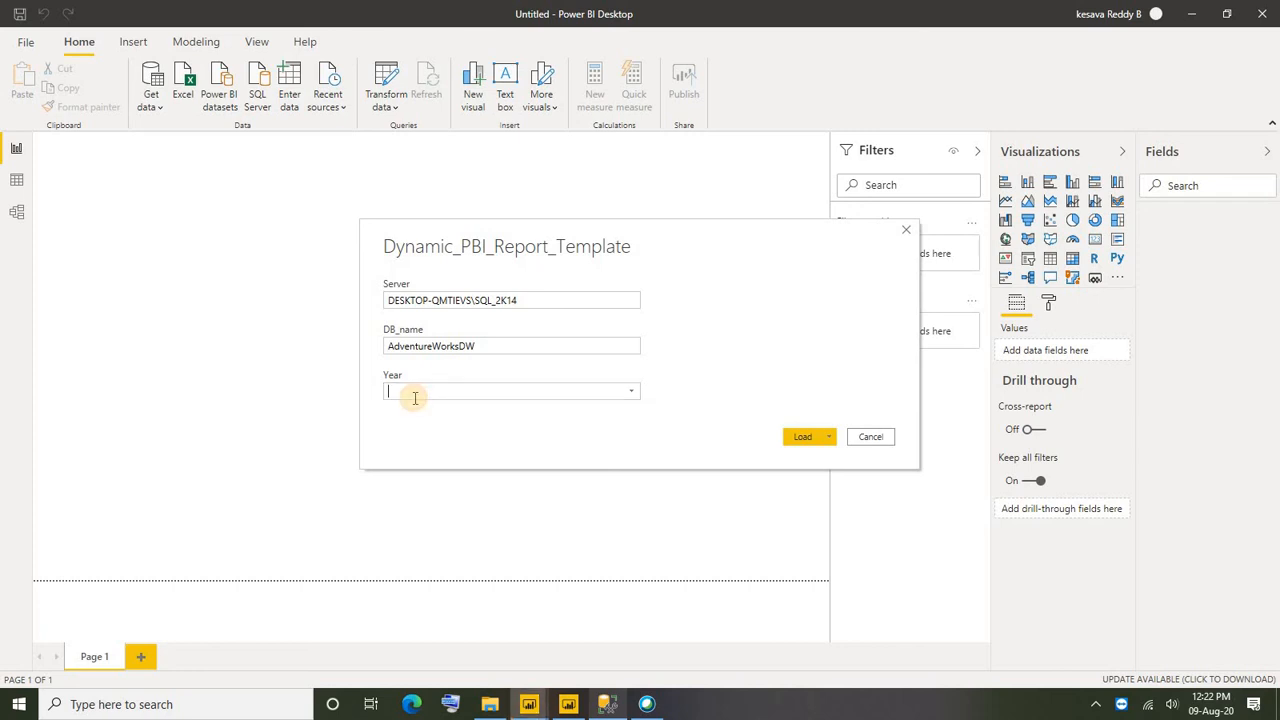
{"action": "type", "text": "2013"}
{"action": "key", "text": "BackSpace"}
{"action": "type", "text": "4"}
{"action": "left_click", "coordinate": [801, 439]}
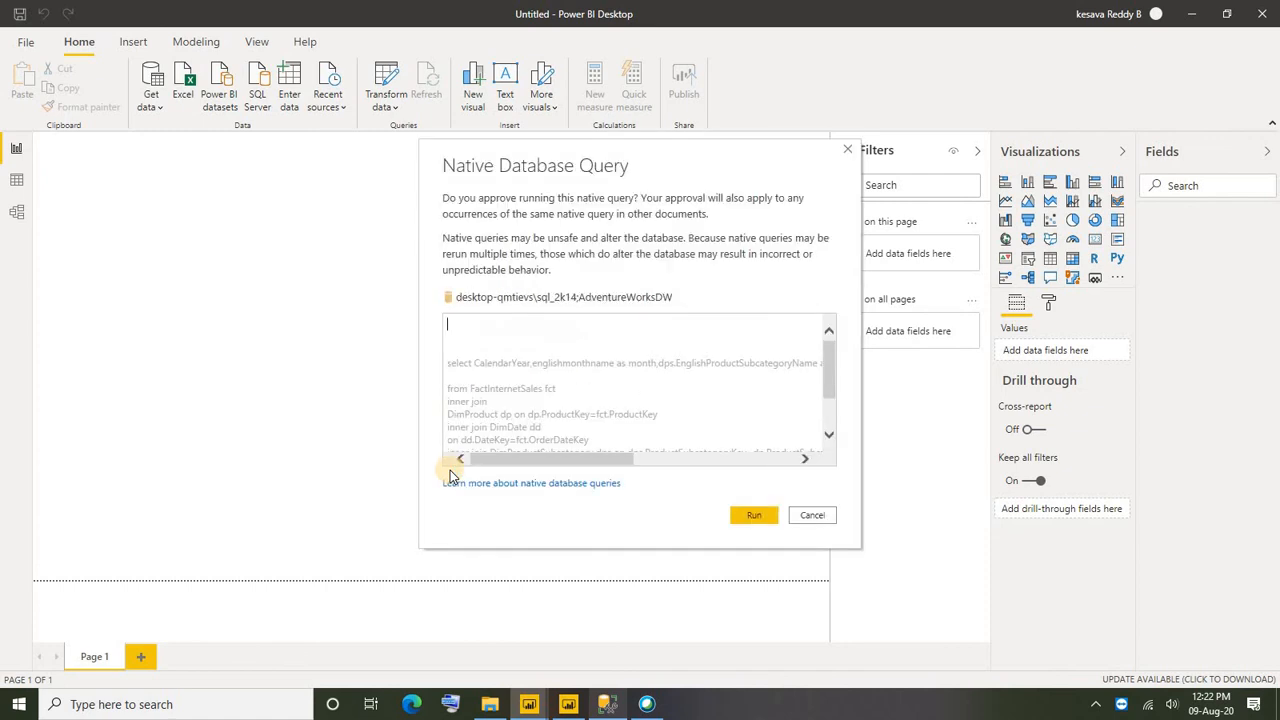
{"action": "left_click", "coordinate": [745, 520]}
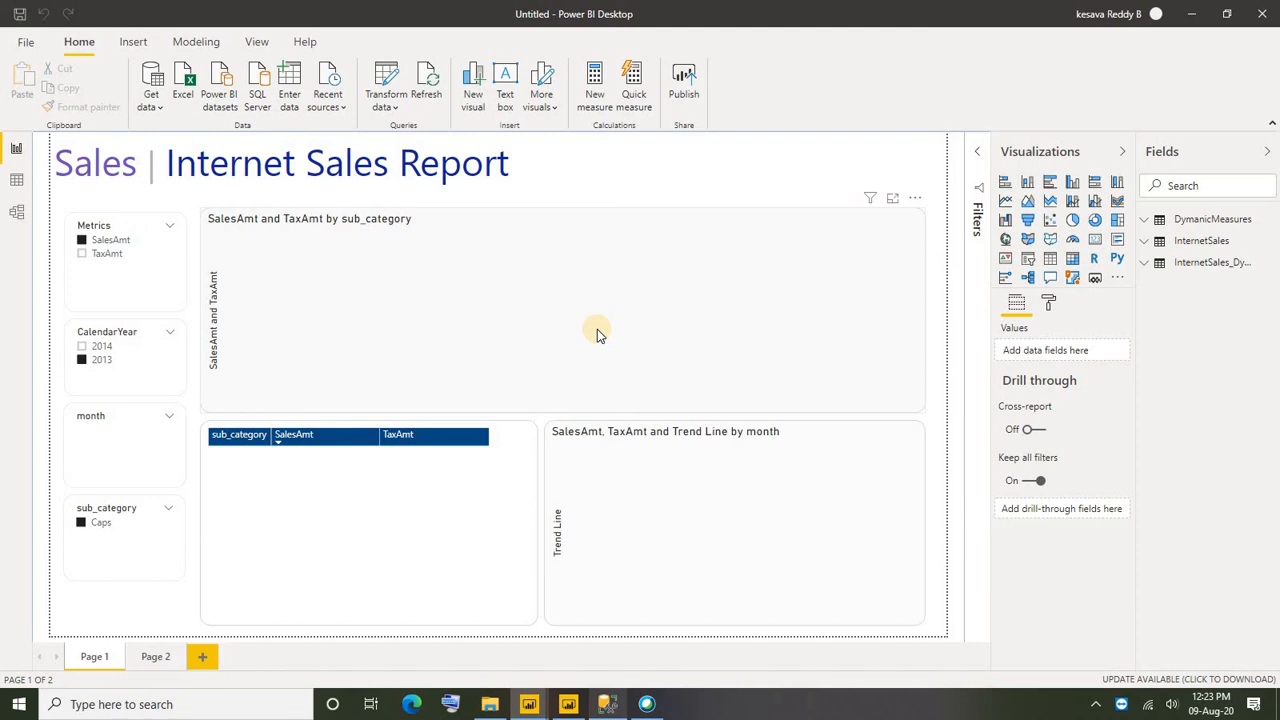
Switch the CalendarYear slicer on Page 1 from 2013 to 2014
{"action": "left_click", "coordinate": [83, 360]}
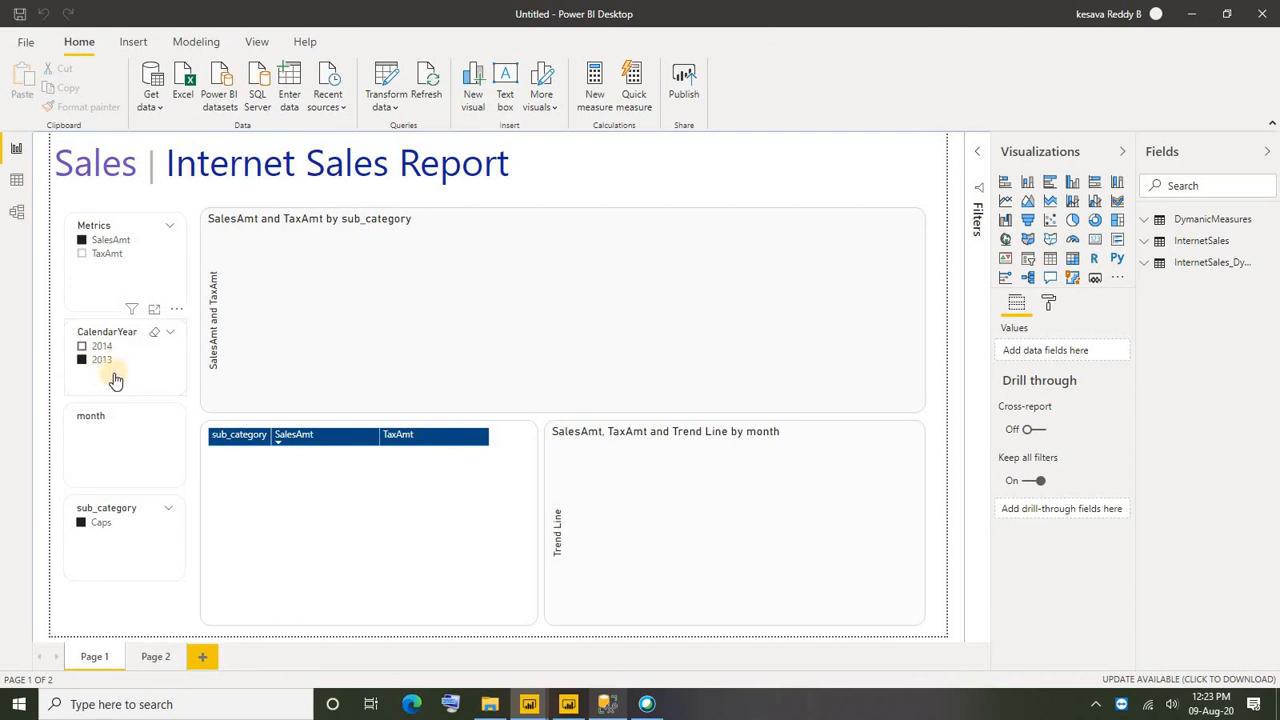
{"action": "left_click", "coordinate": [115, 380]}
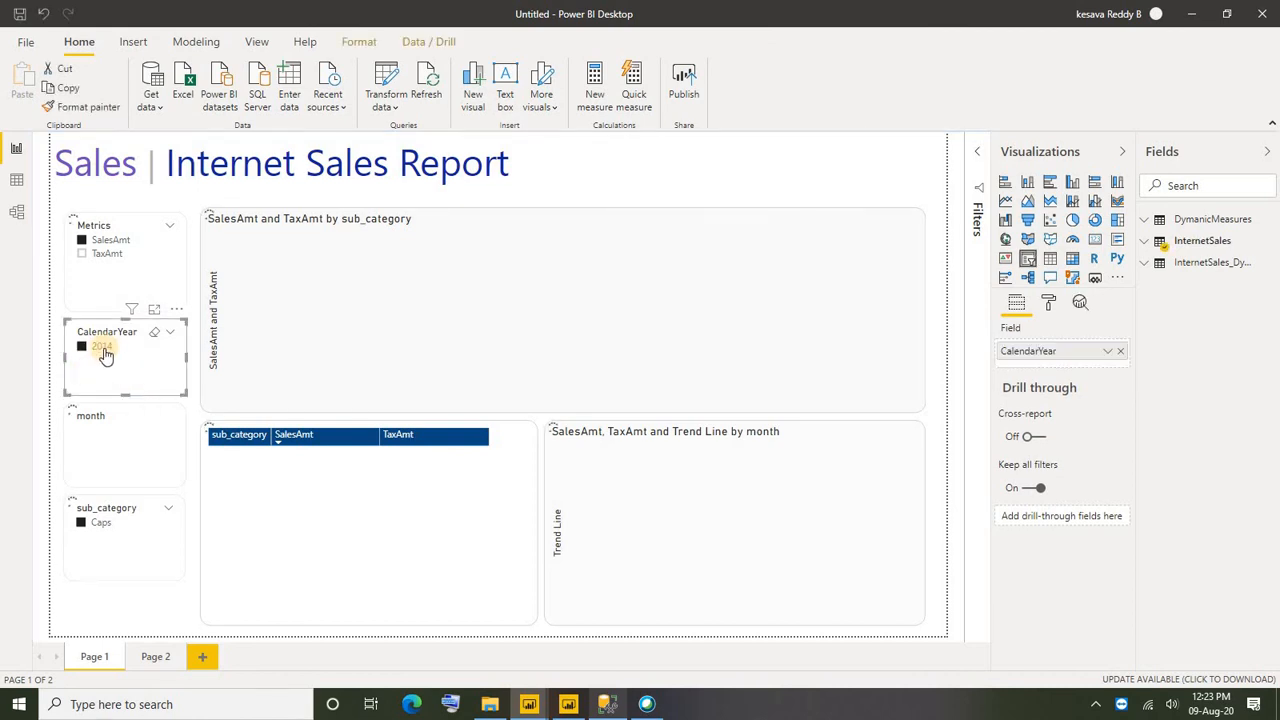